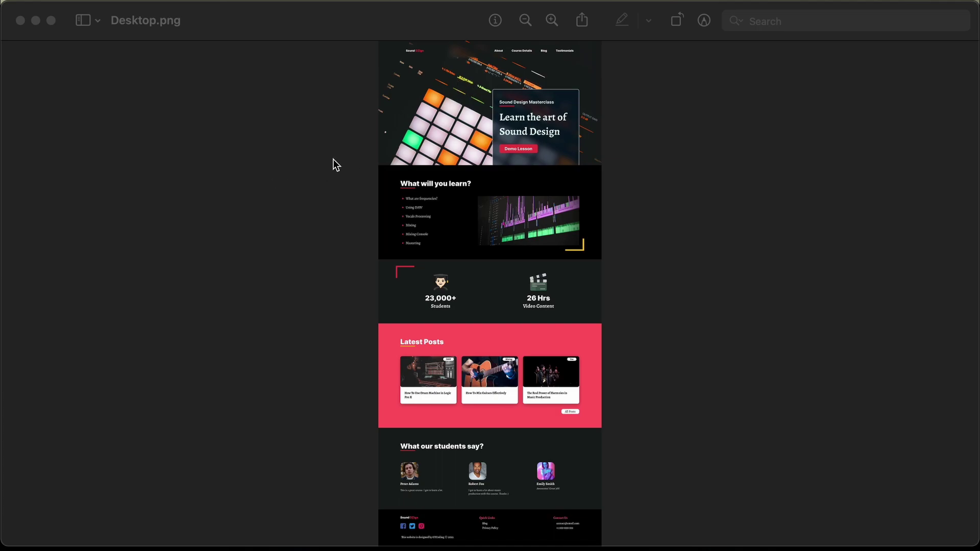
Examine the finished homepage design in Desktop.png, from the header down to the student testimonials
left_click(373, 149)
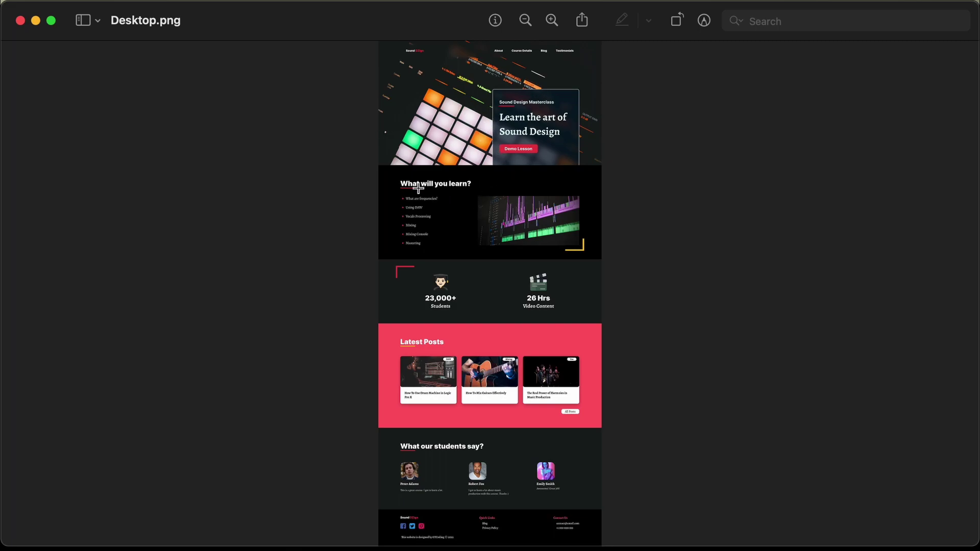
scroll(418, 188, "up", 3)
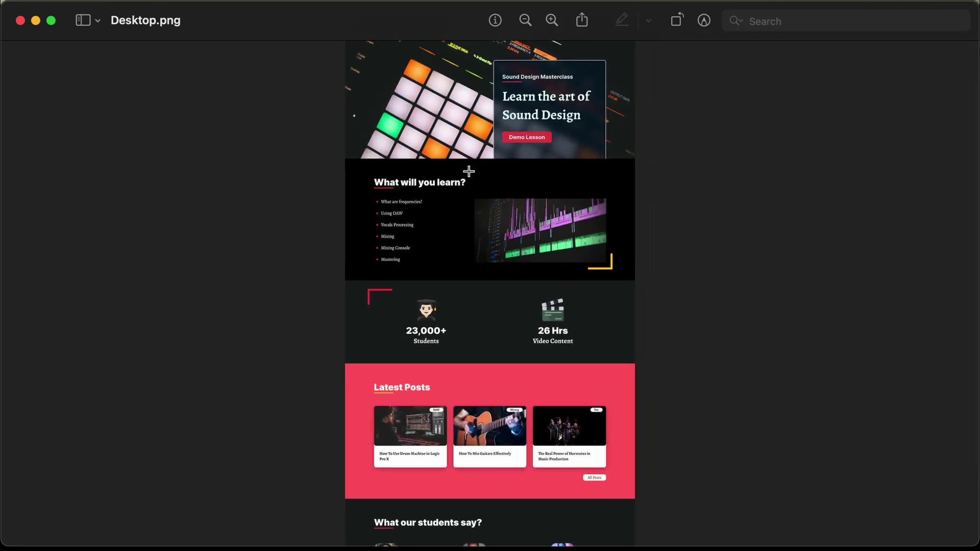
scroll(457, 196, "down", 3)
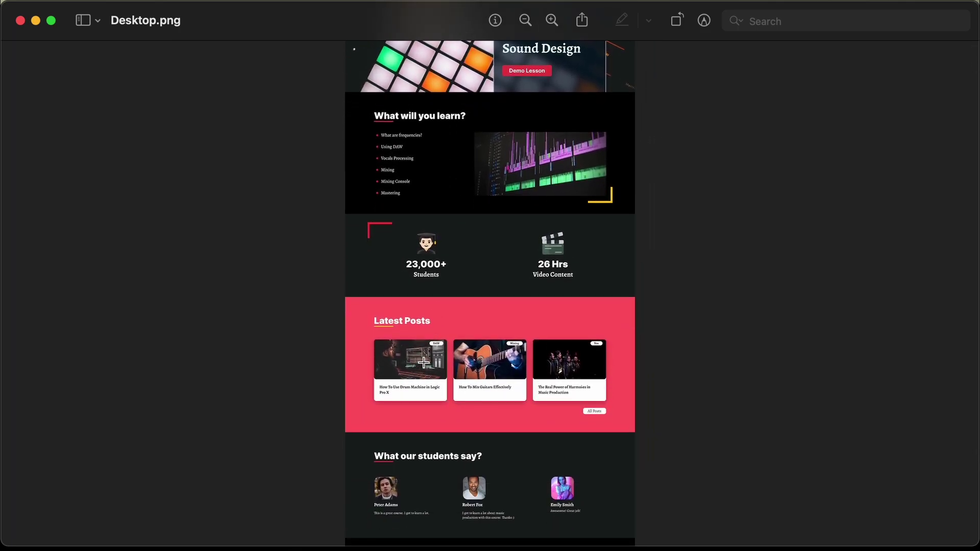
scroll(437, 365, "up", 5)
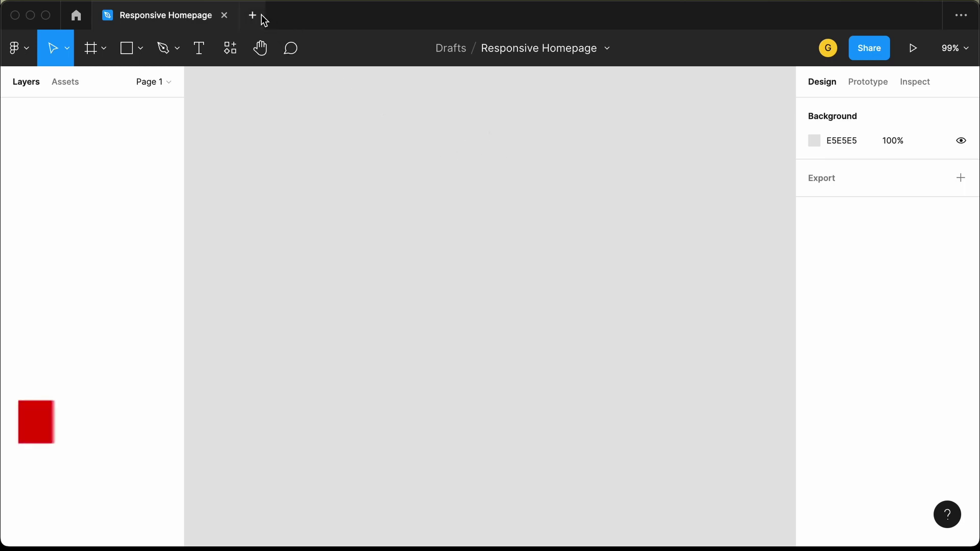
double_click(563, 51)
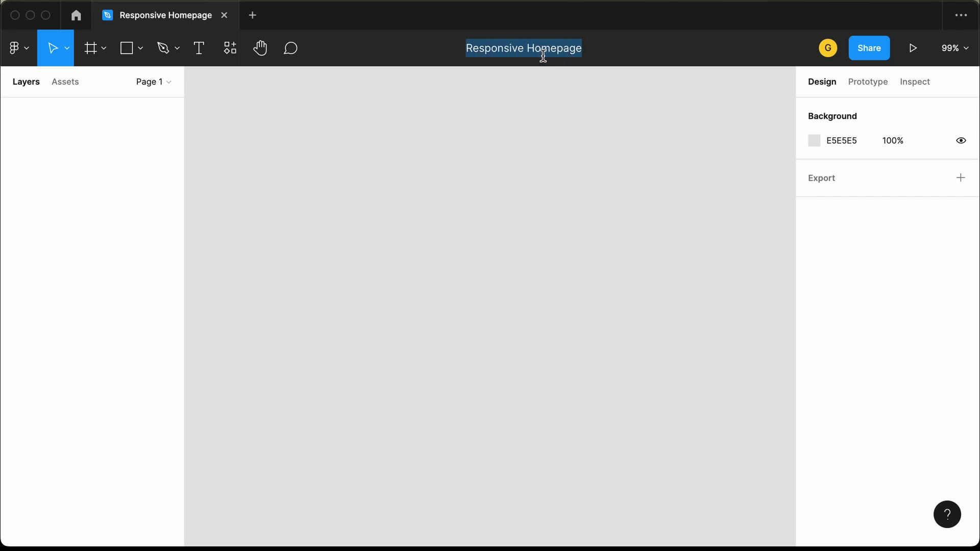
left_click(512, 152)
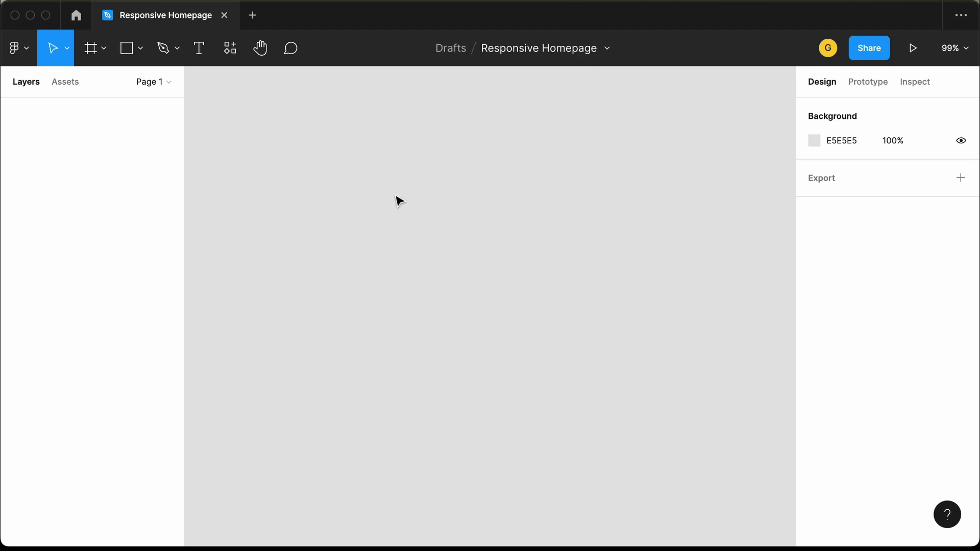
Create a new frame in the Responsive Homepage Figma file and size it with the iMac preset, 1280×720
left_click(92, 47)
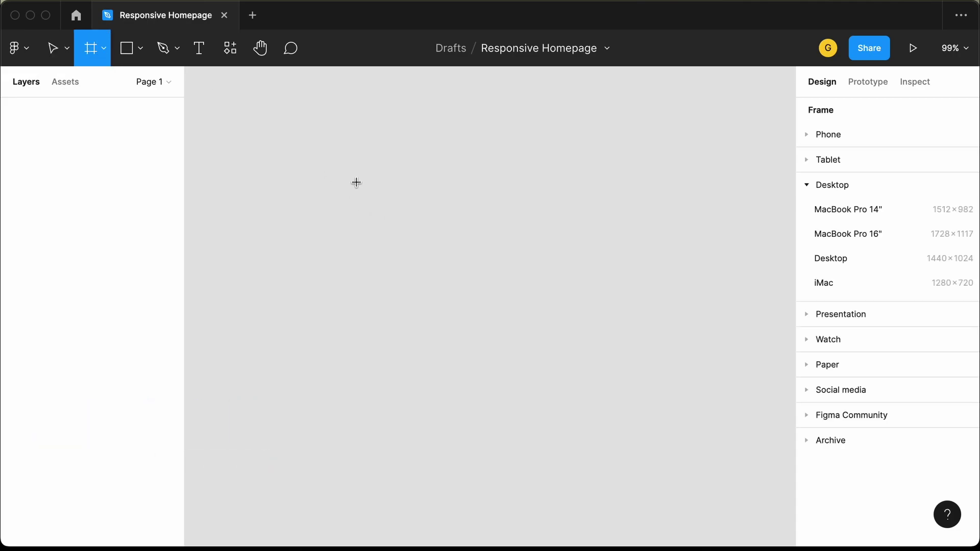
left_click(320, 183)
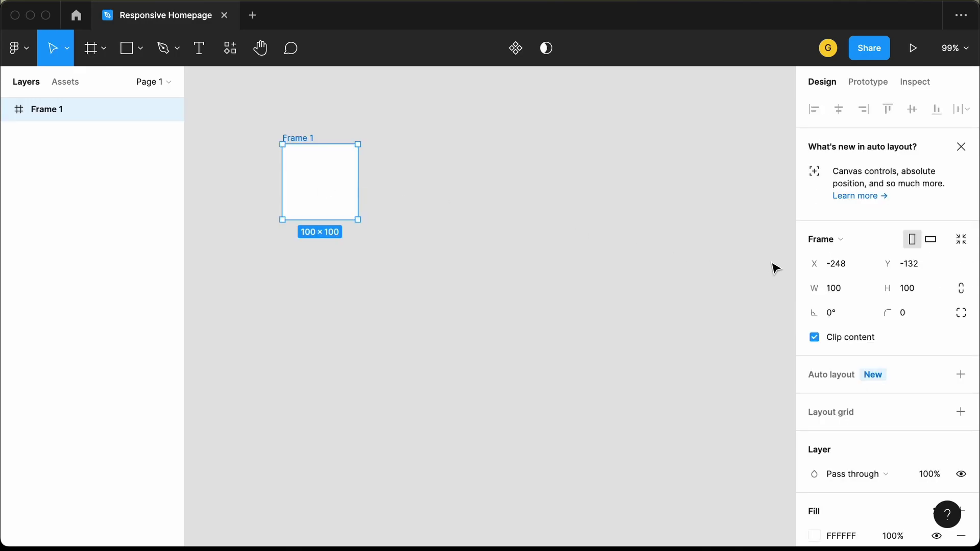
left_click(825, 240)
scroll(855, 400, "down", 1)
scroll(854, 396, "down", 5)
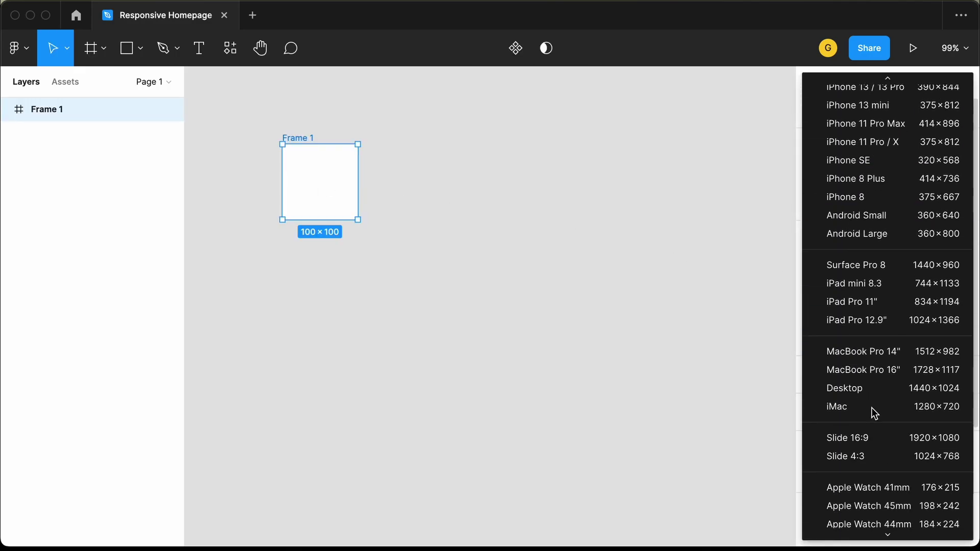
left_click(869, 406)
scroll(650, 317, "down", 5)
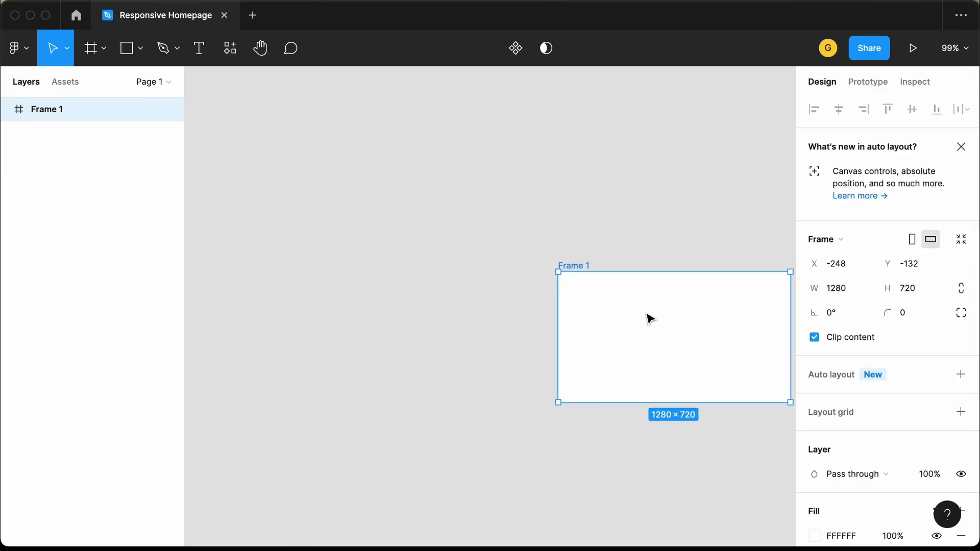
scroll(650, 317, "right", 3)
scroll(474, 121, "up", 2)
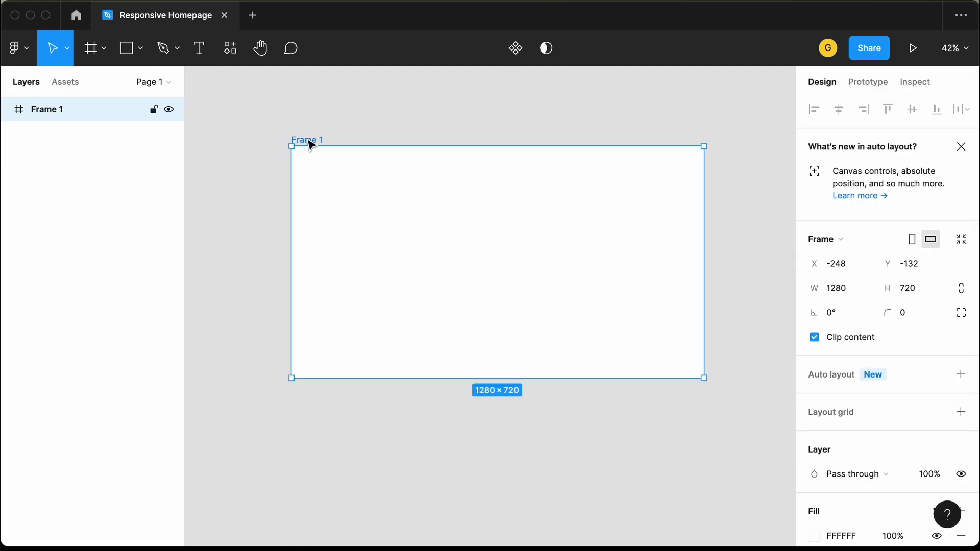
Rename the new 1280×720 frame to Colors
double_click(78, 116)
type("Co")
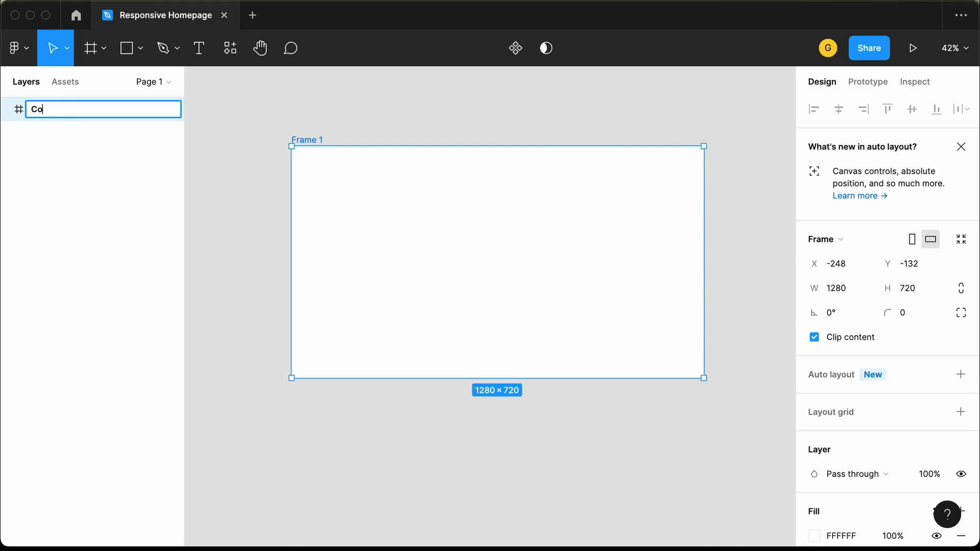
type("lors")
key("Return")
Add a text layer reading "Colors" near the frame's upper-left corner, at about X 72, Y 72
key("f")
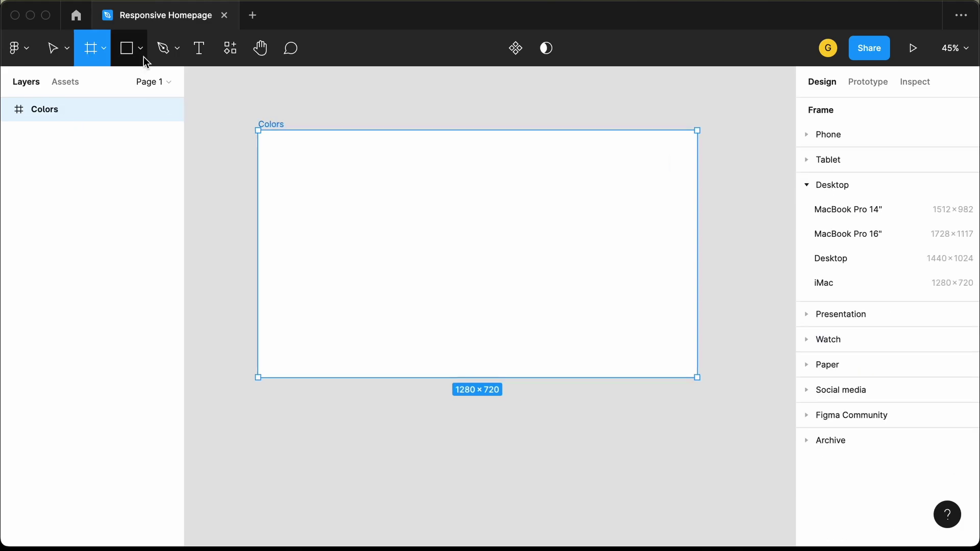
left_click(206, 57)
left_click(283, 156)
type("Colors")
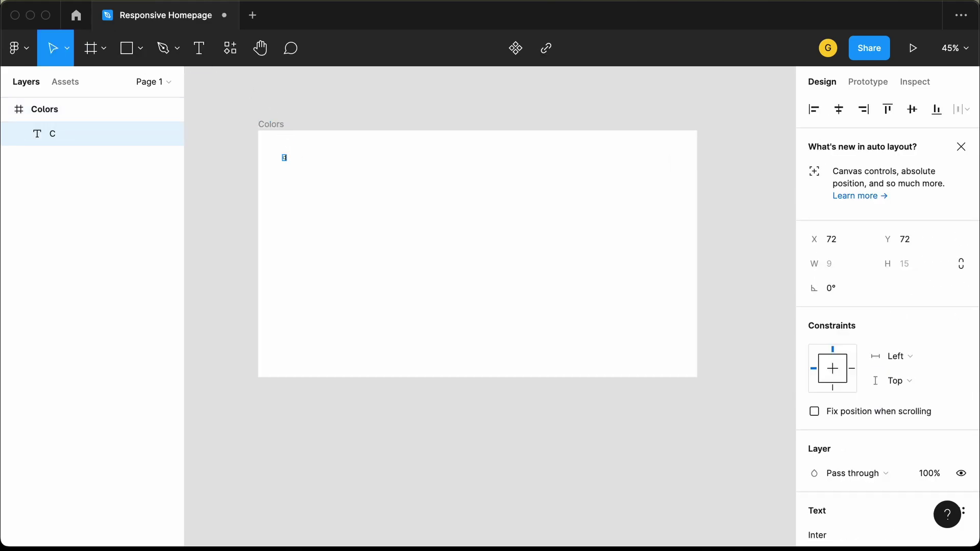
key("Escape")
key("shift+0")
key("shift+1")
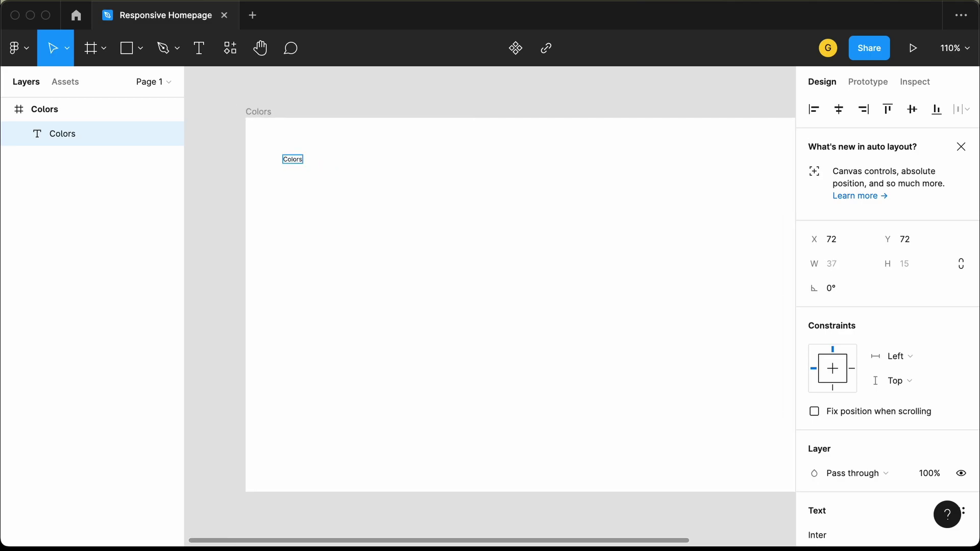
left_click(302, 183)
left_click(244, 154)
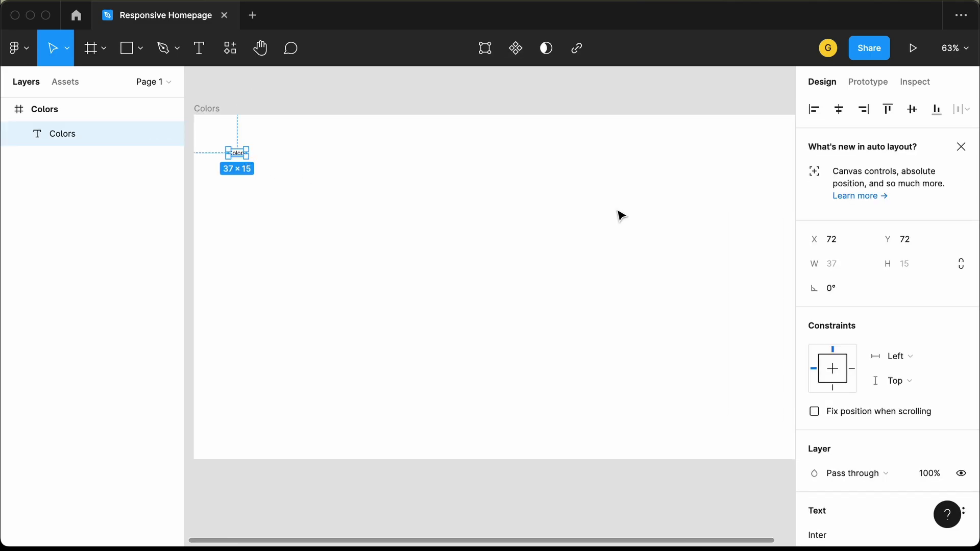
scroll(907, 440, "down", 5)
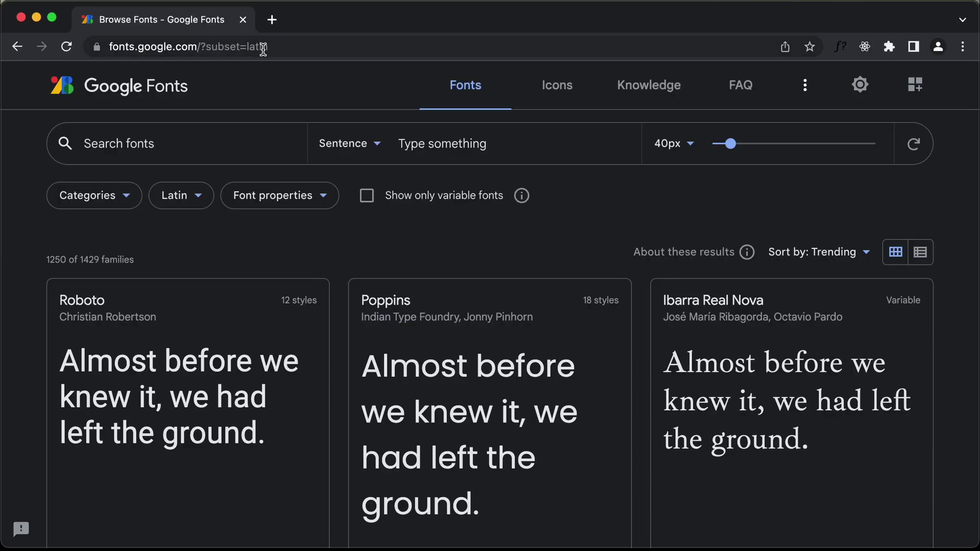
Switch to Google Fonts in the browser, search for "inter" and open the Inter family page
left_click(222, 145)
type("inter")
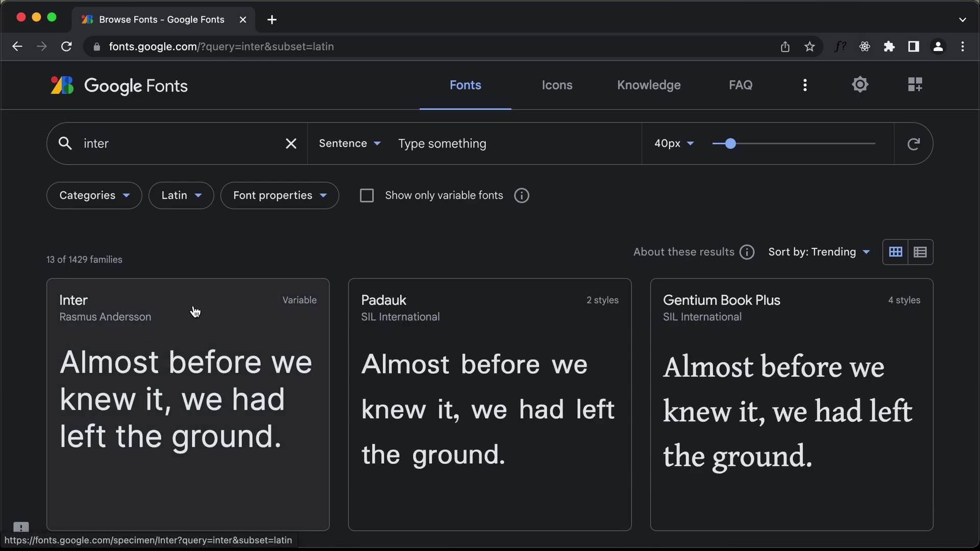
left_click(184, 335)
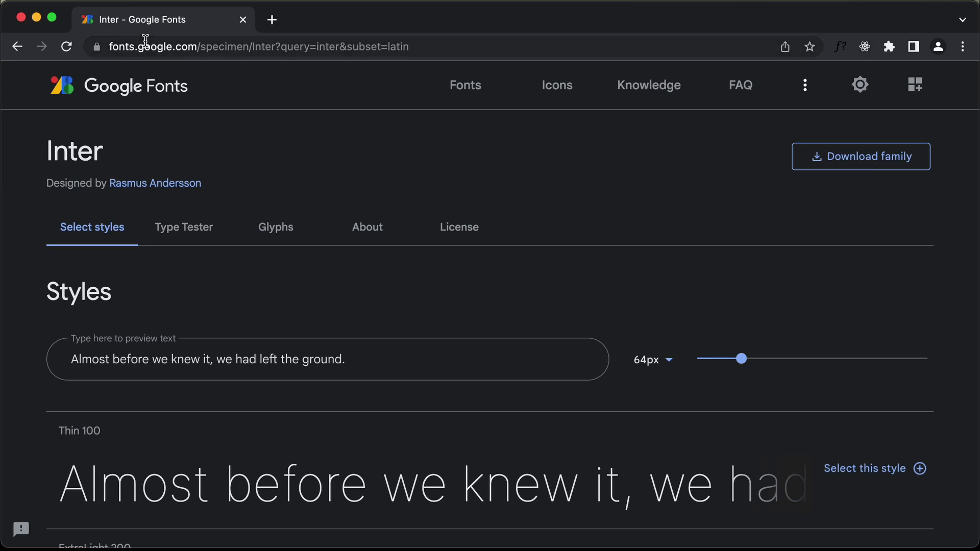
Return to the font list, search for "alegreya" and open the Alegreya family
left_click(17, 46)
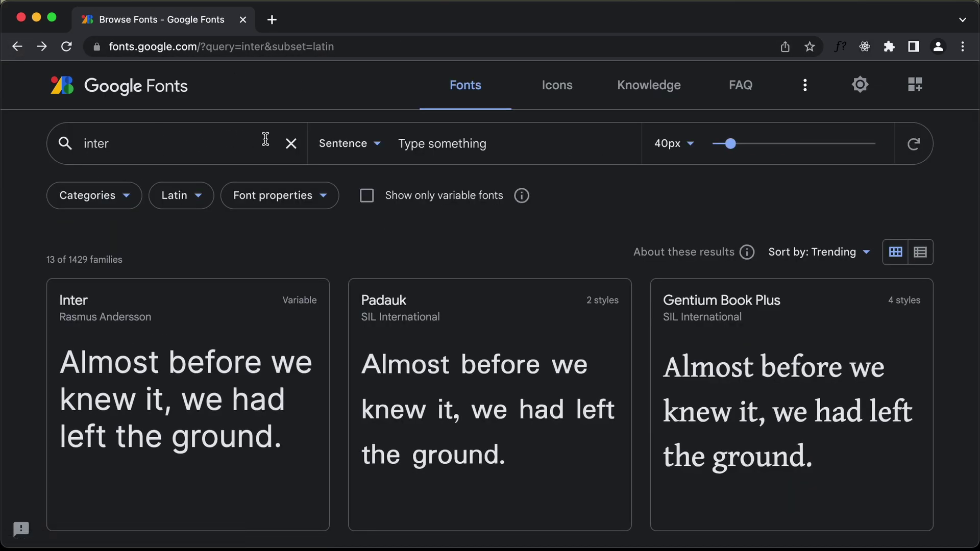
left_click(289, 144)
type("alegreya")
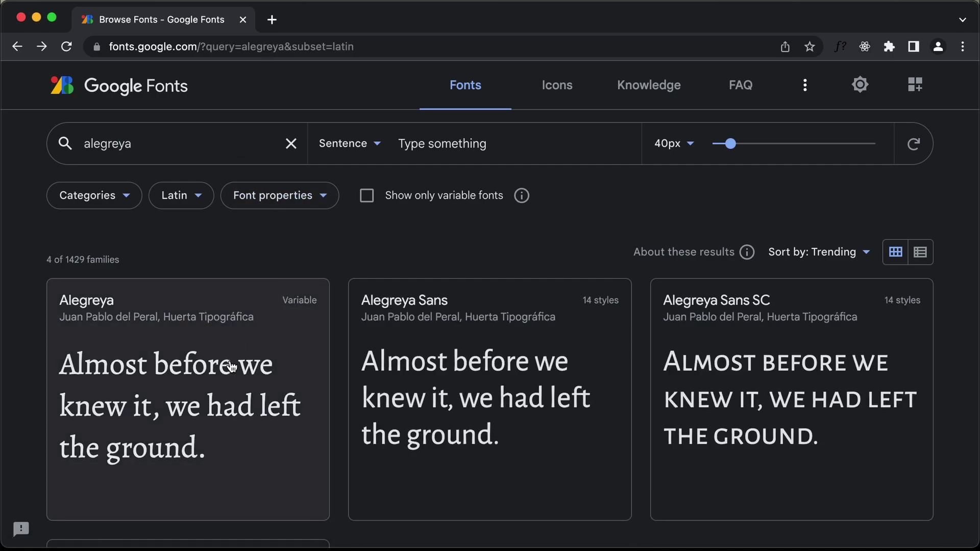
left_click(229, 366)
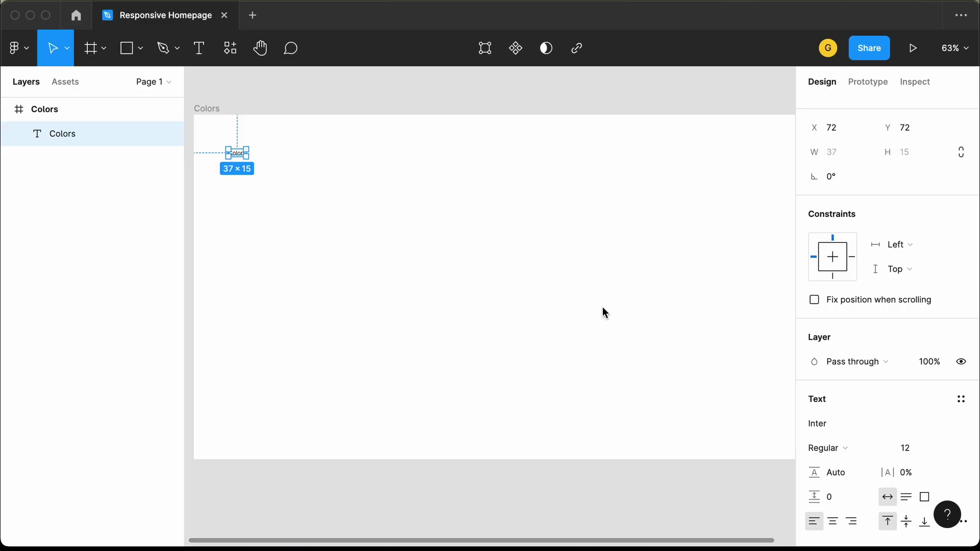
Switch back to Figma and set the Colors heading's font weight to Bold and its size to 50
scroll(833, 390, "down", 1)
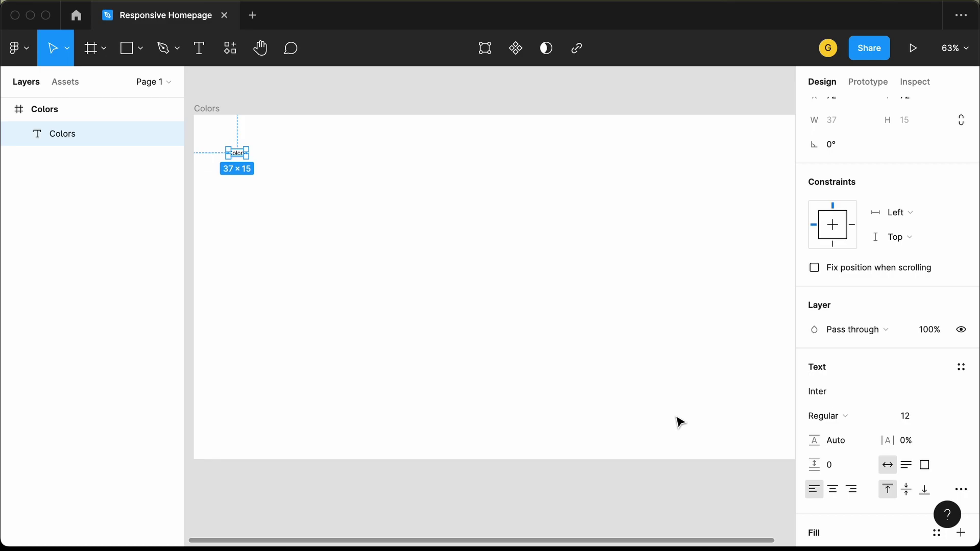
left_click(844, 422)
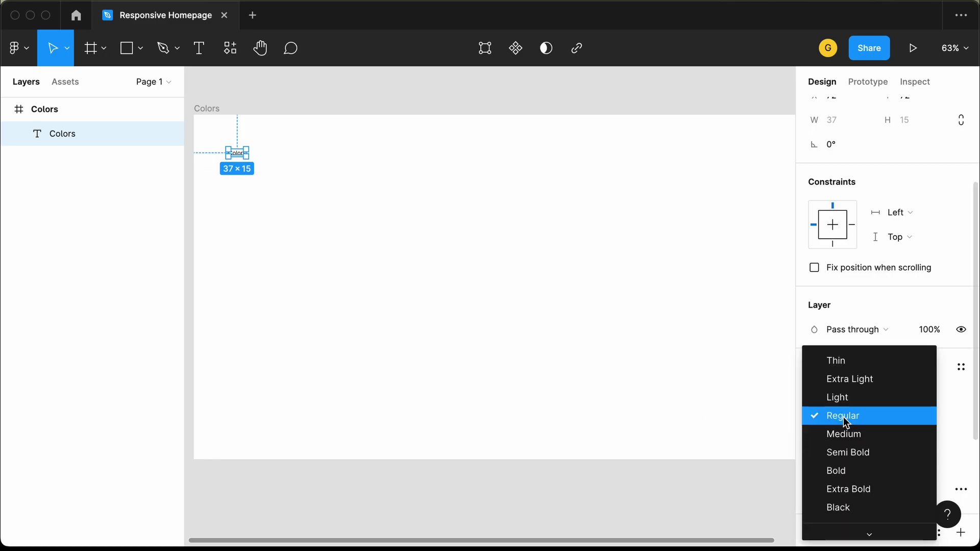
left_click(860, 473)
left_click(913, 415)
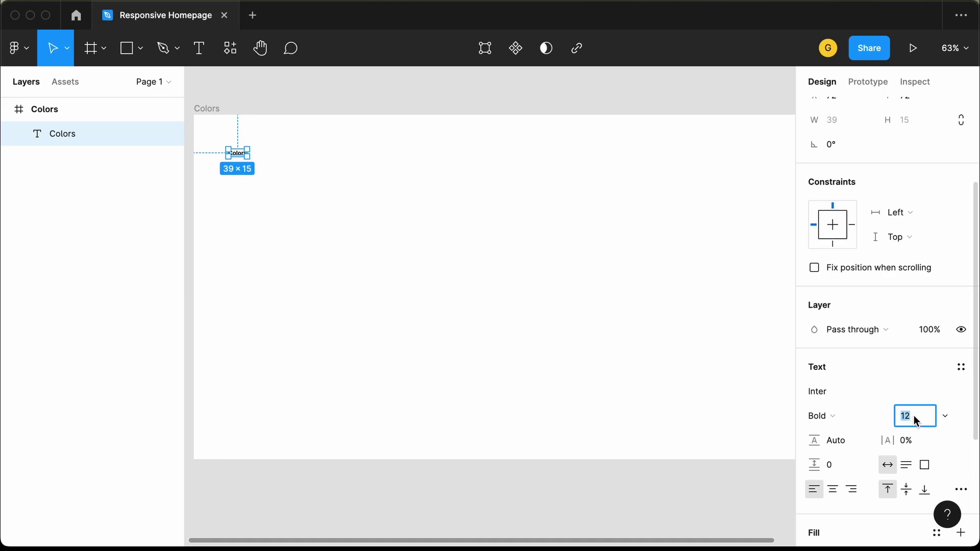
type("50")
key("Return")
left_click(328, 203)
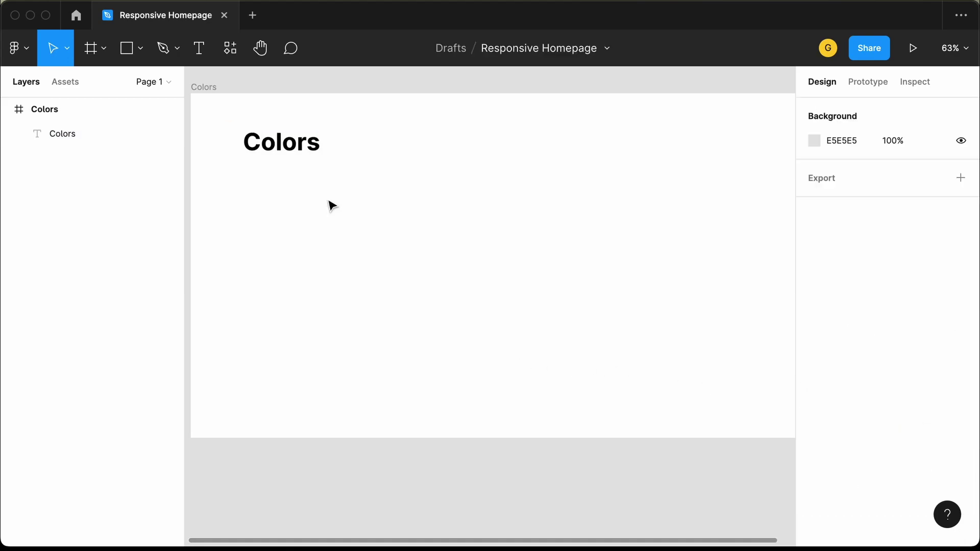
Place a rectangle below the Colors heading at about X 109, Y 170 and set its size to 200×150
left_click(127, 51)
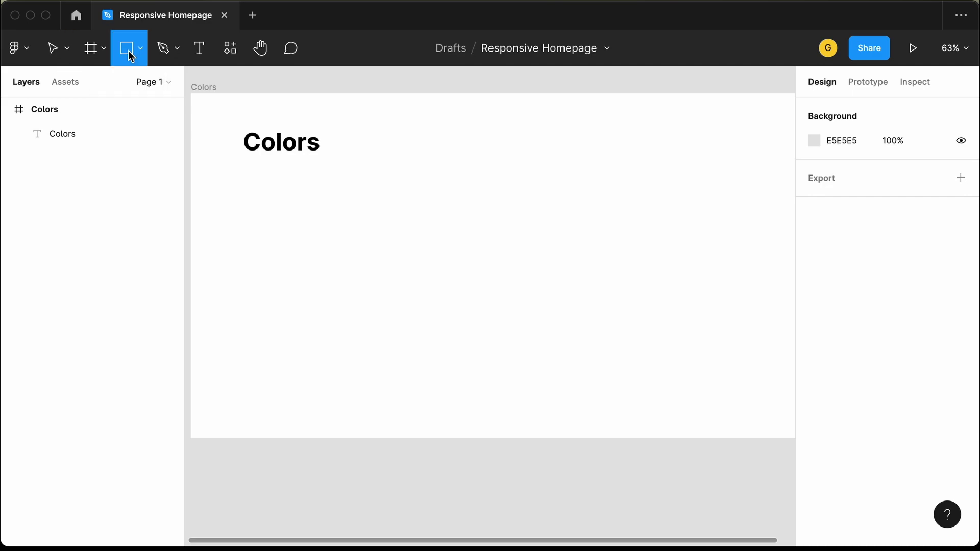
left_click(256, 190)
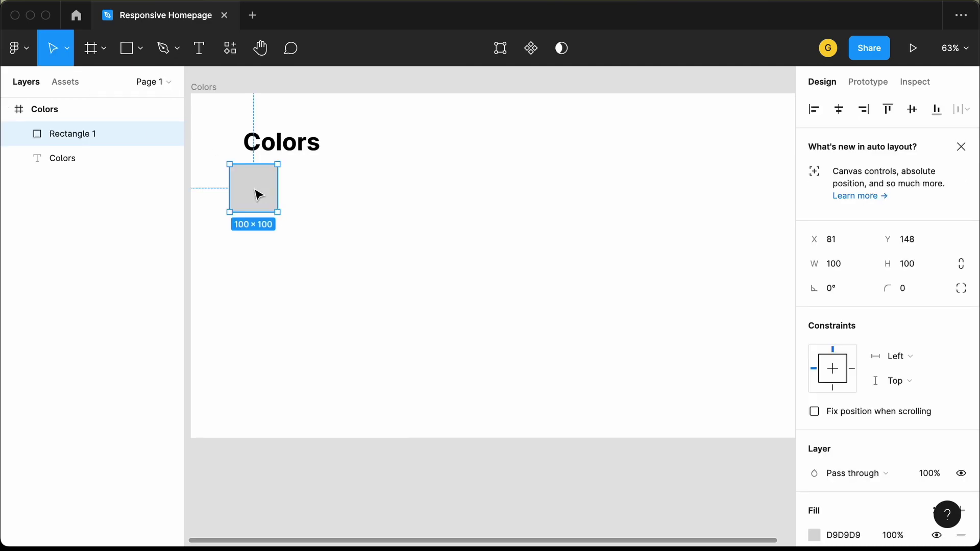
left_click_drag(262, 194, 277, 205)
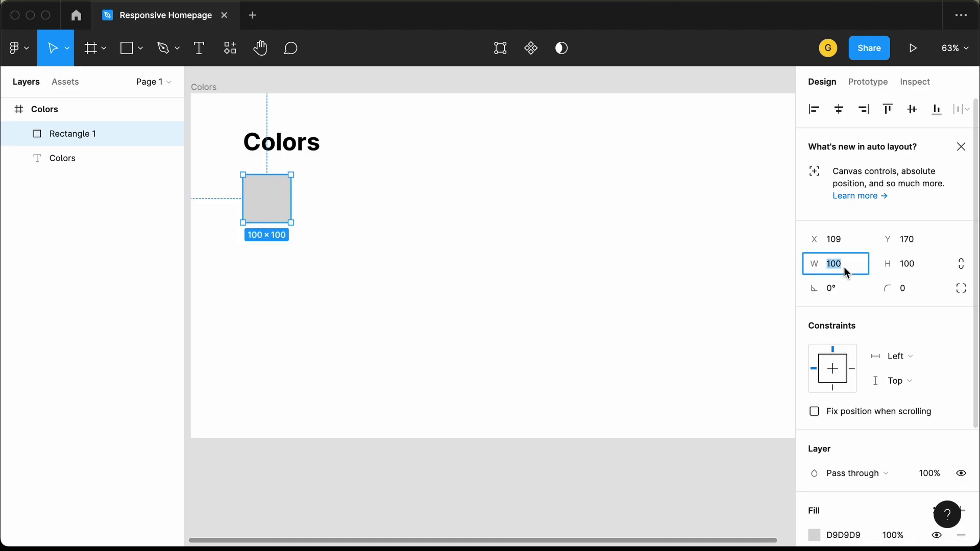
type("200")
key("Tab")
type("150")
key("Return")
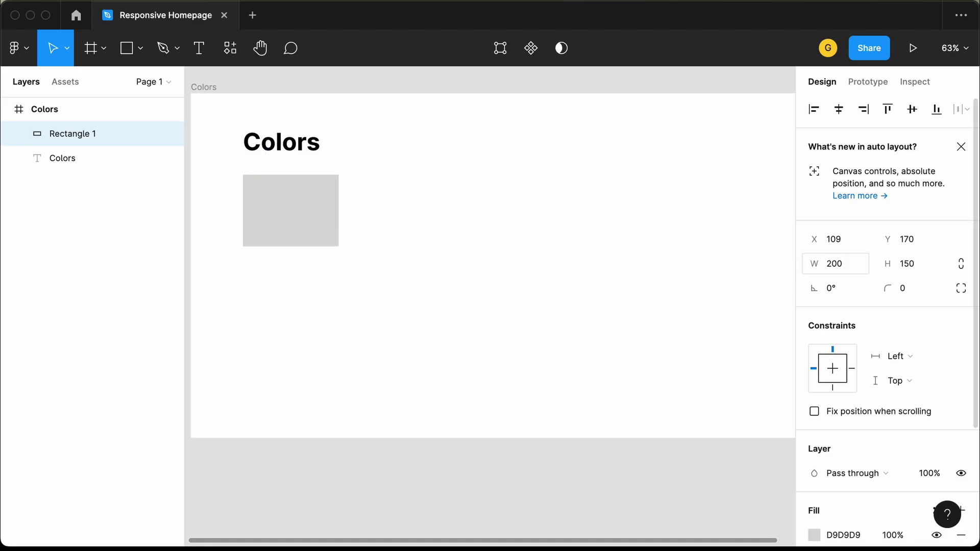
Duplicate the rectangle into a row of three with 70 px gaps, and copy that row below to form a 3×2 grid
left_click_drag(300, 223, 435, 226)
key("ctrl+d")
left_click(433, 227, "shift")
left_click(304, 210, "shift")
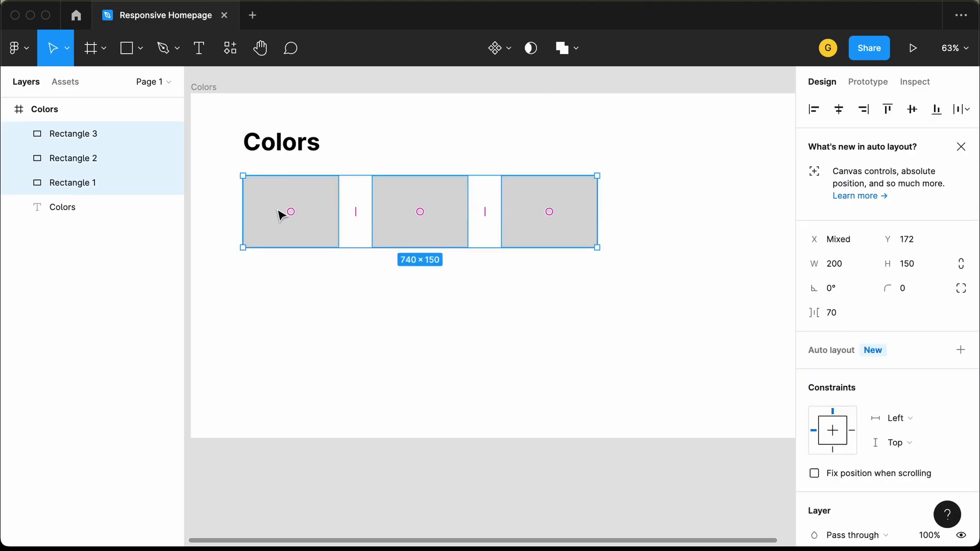
left_click_drag(287, 214, 275, 317)
left_click(358, 260)
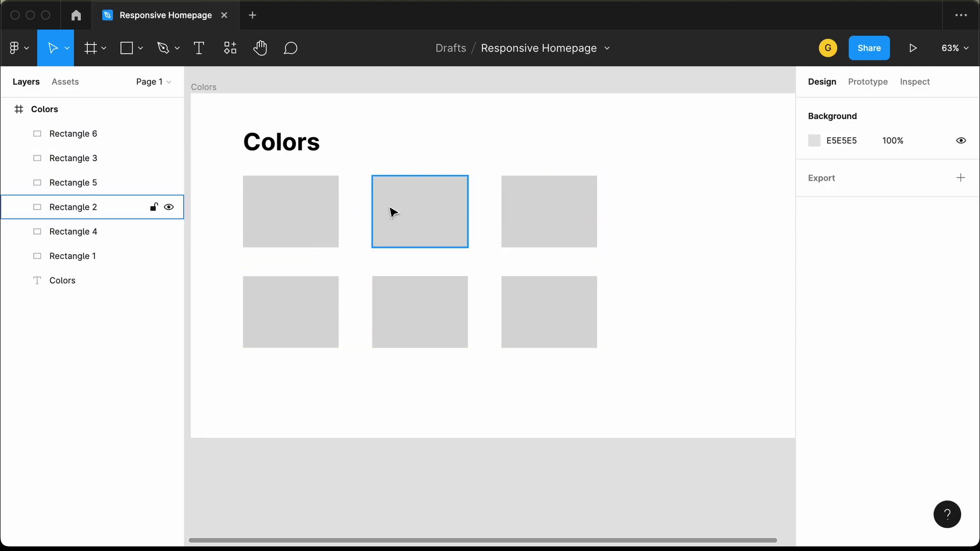
Set the fill of the first rectangle in the upper row to 000000
left_click(302, 225)
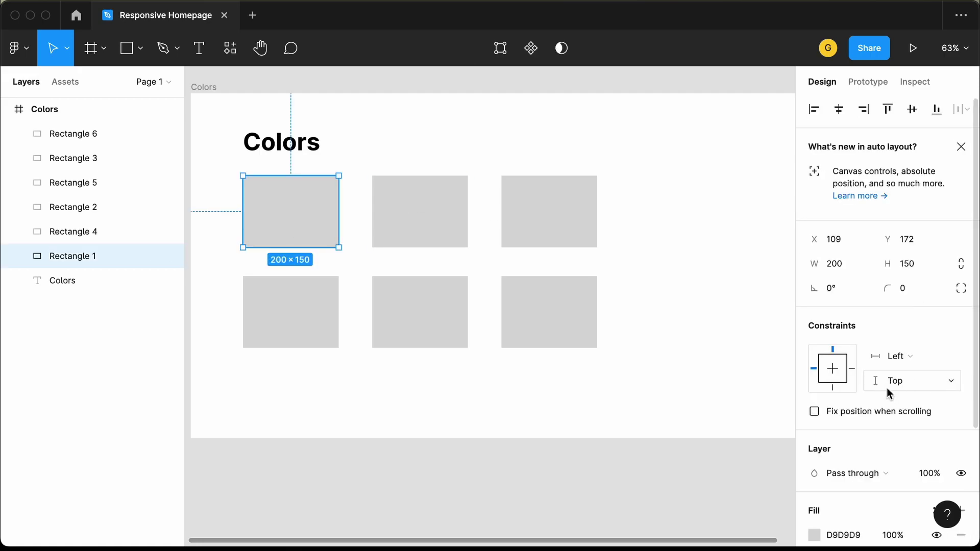
scroll(887, 388, "down", 3)
left_click(840, 377)
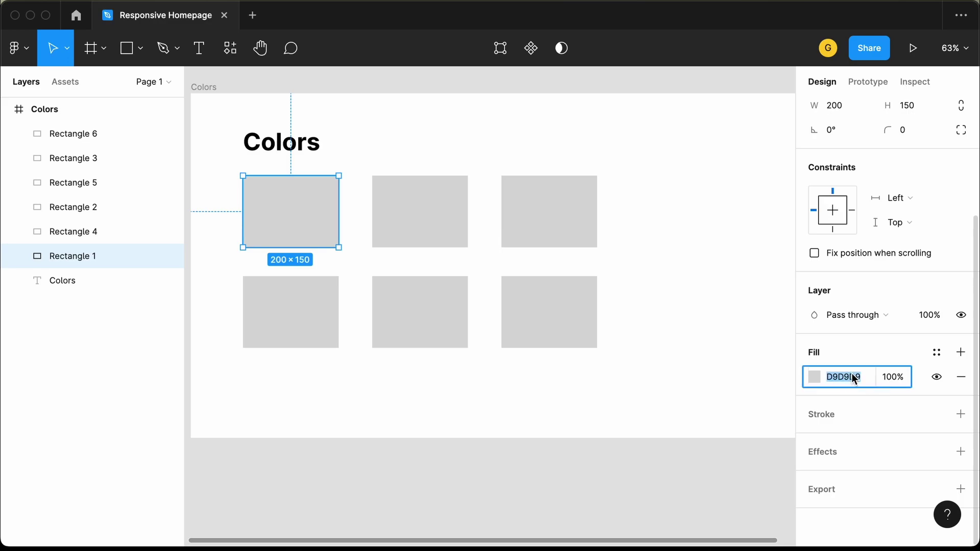
type("000000")
key("Return")
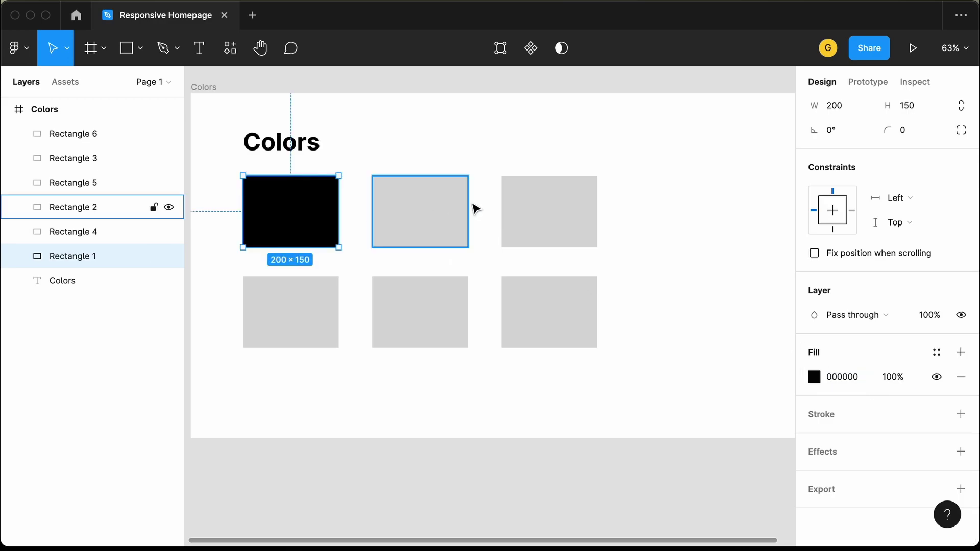
Set the fill of the middle rectangle in the upper row to 181E1E
left_click(438, 213)
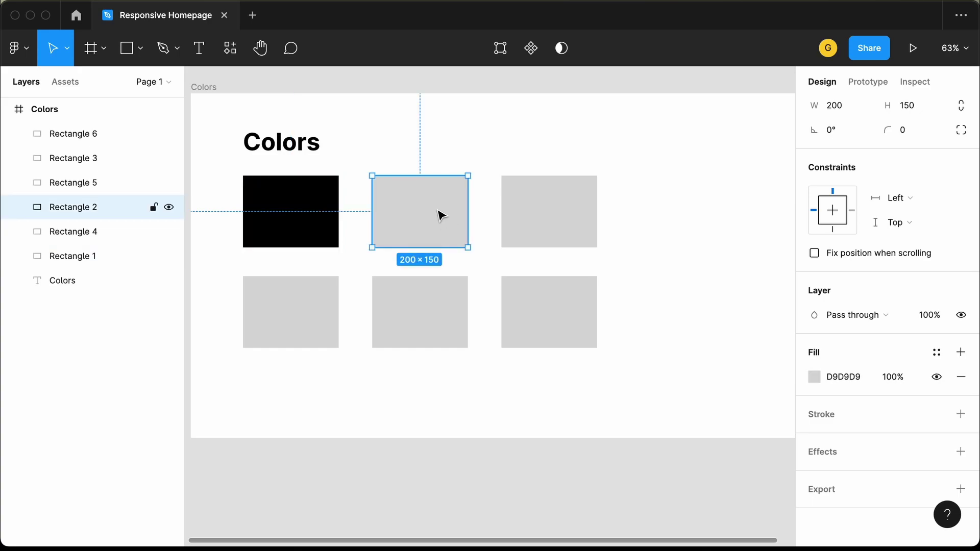
left_click(858, 378)
type("181e1e")
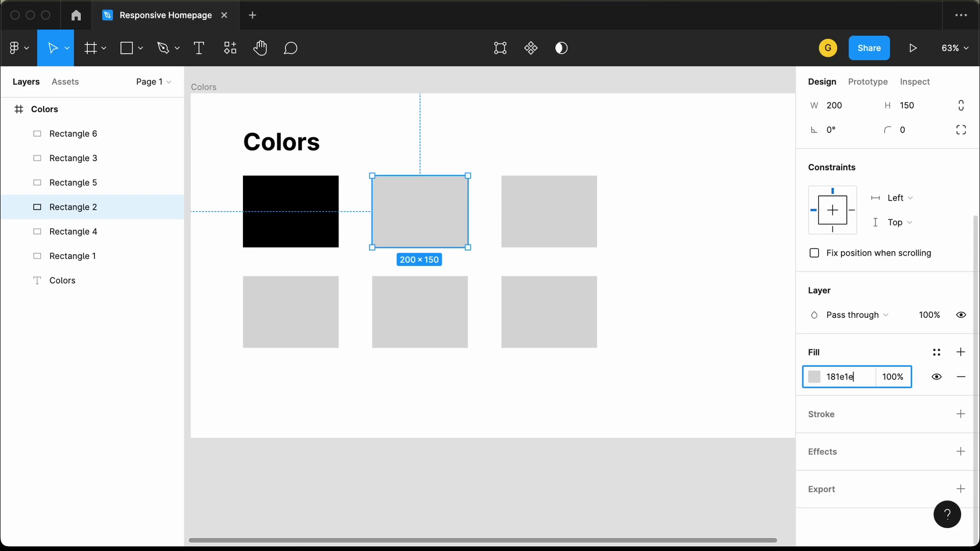
key("Return")
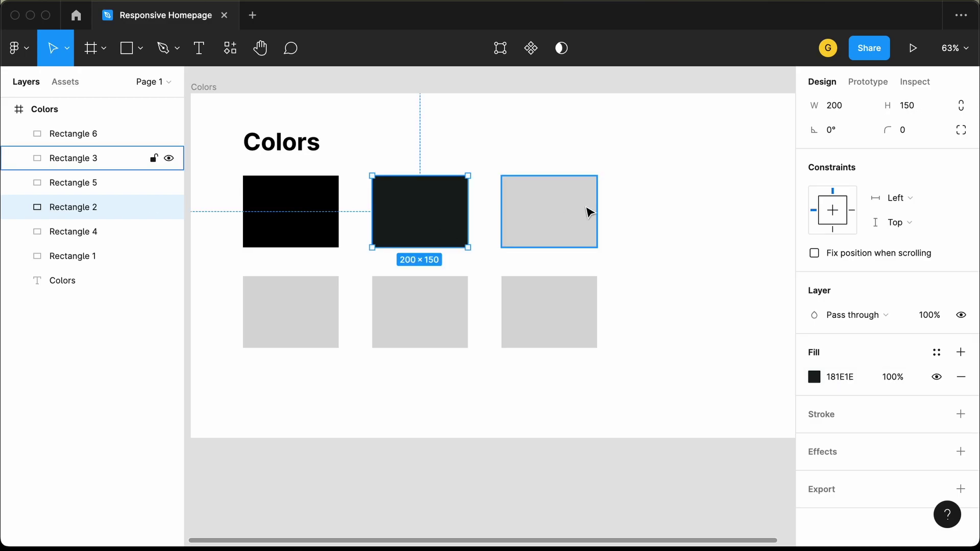
Set the fill of the third rectangle in the upper row to E63946
left_click(554, 225)
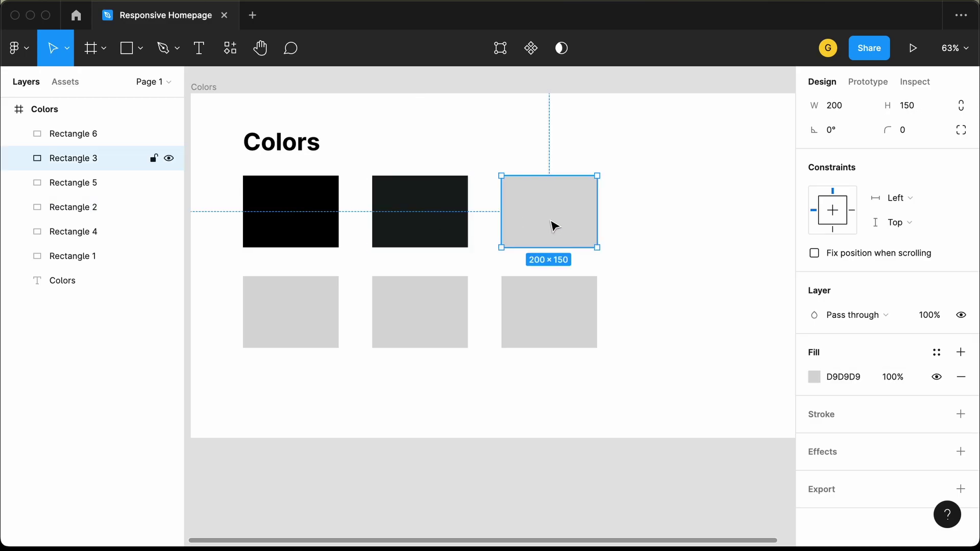
left_click(850, 379)
type("e63946")
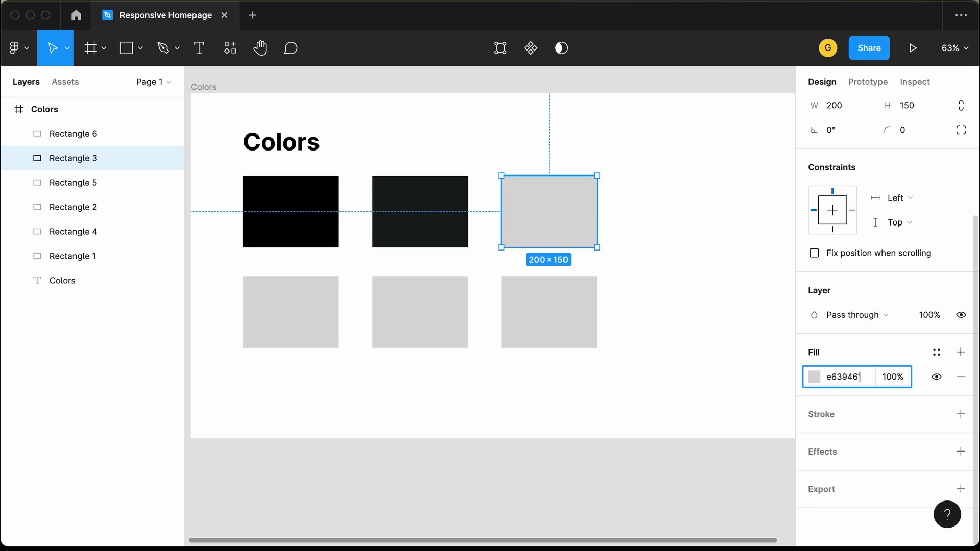
key("Return")
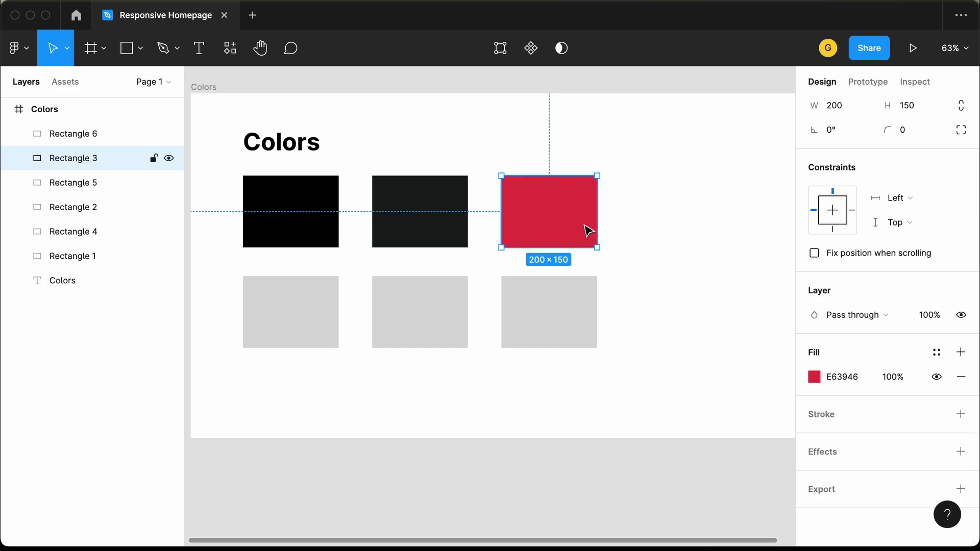
Set the fill of the first rectangle in the lower row to FF6864
left_click(302, 311)
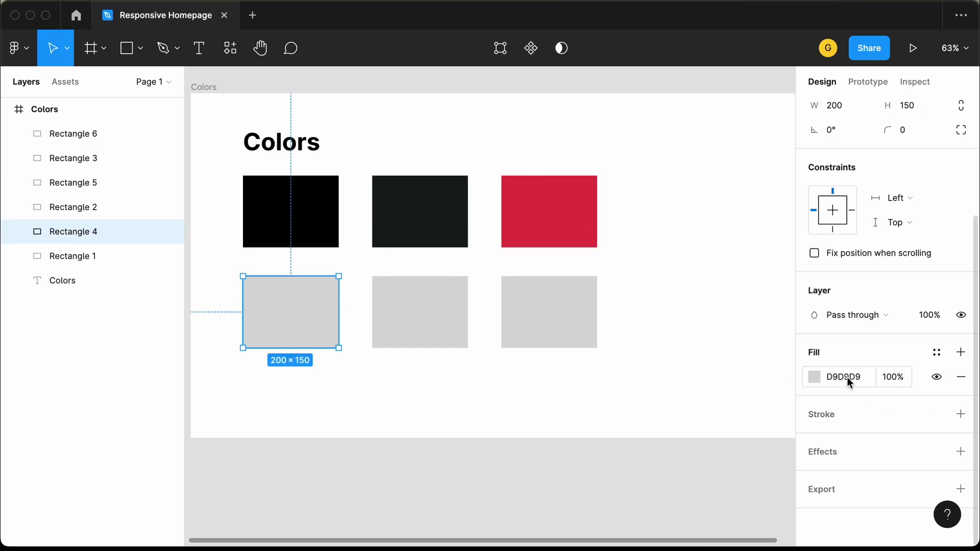
left_click(819, 380)
type("ff68")
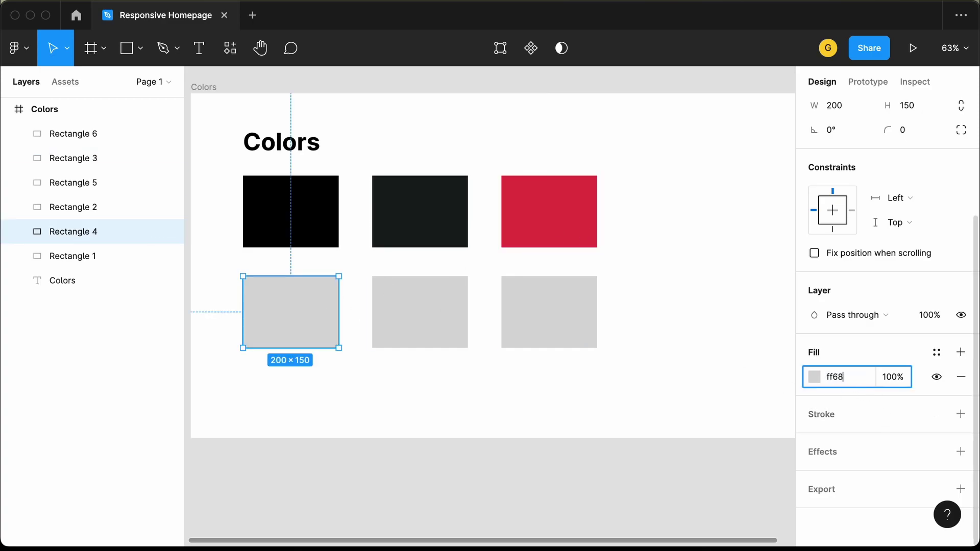
type("64")
key("Return")
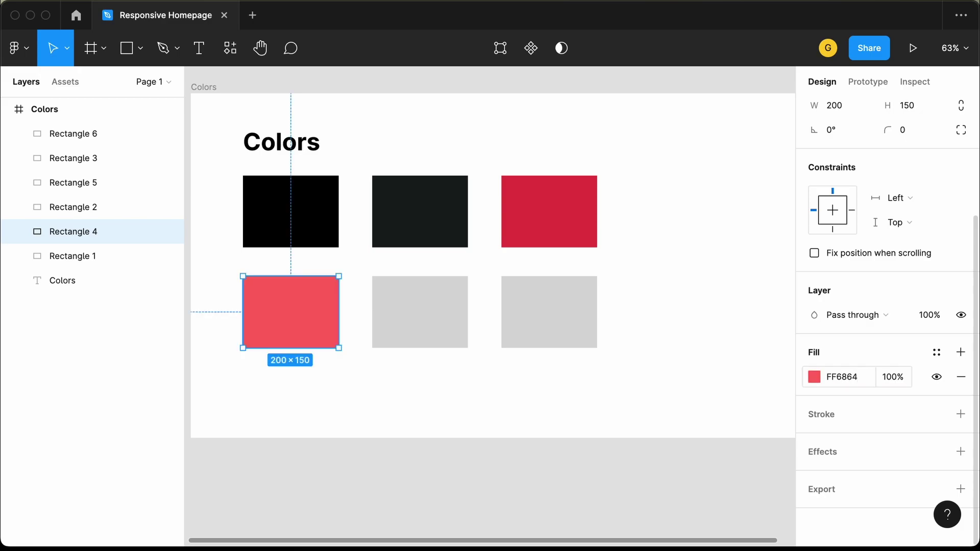
Set the fill of the middle rectangle in the lower row to FFCA28
left_click(413, 313)
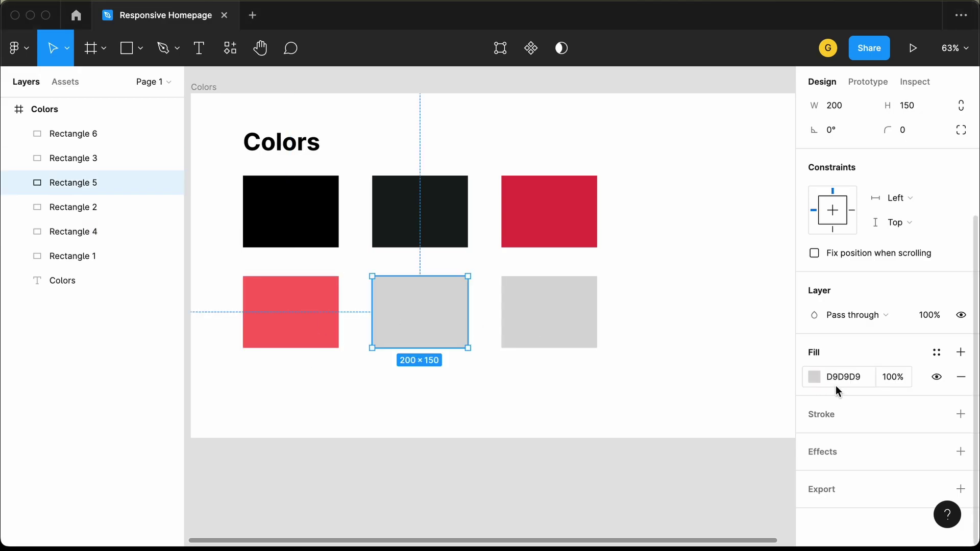
left_click(851, 384)
type("ffca")
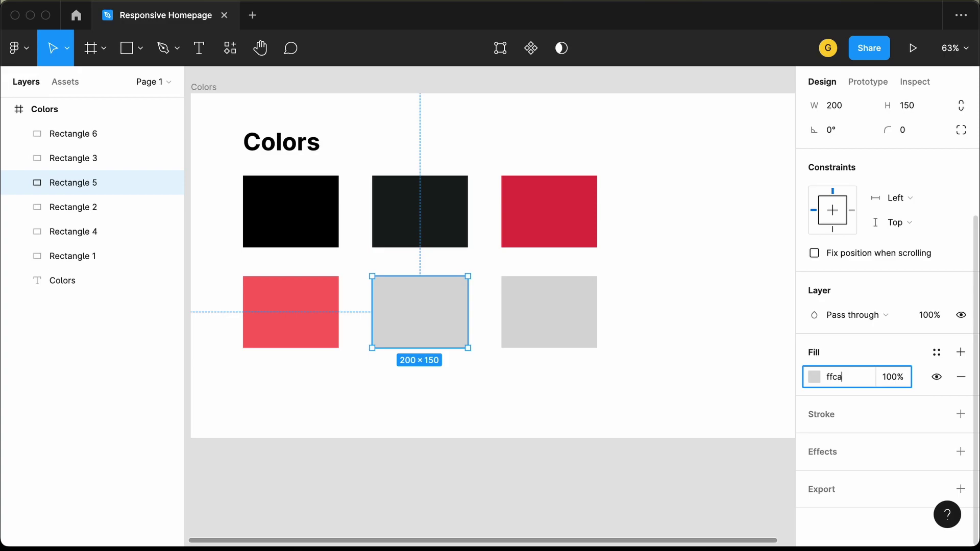
type("28")
key("Return")
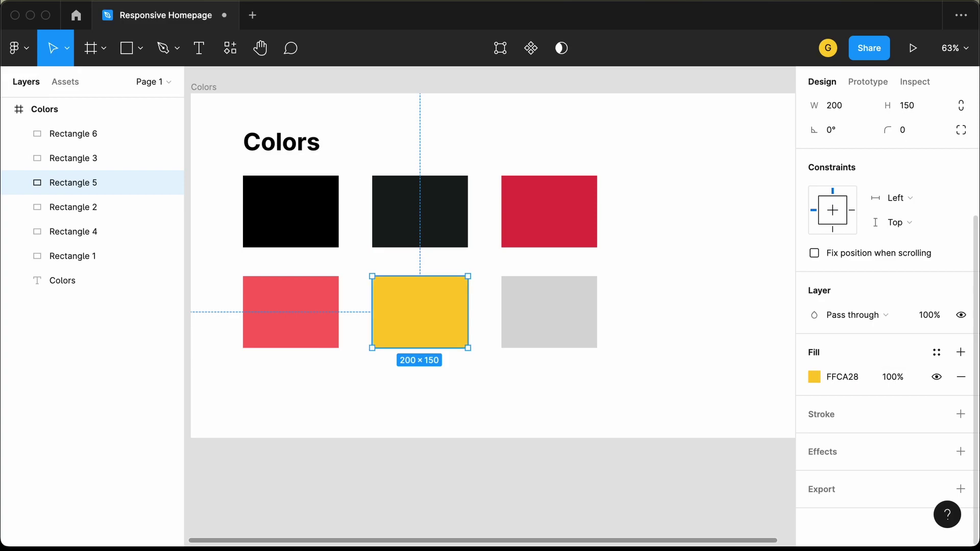
Set the fill of the last rectangle in the lower row to white, fff, and deselect it
left_click(554, 312)
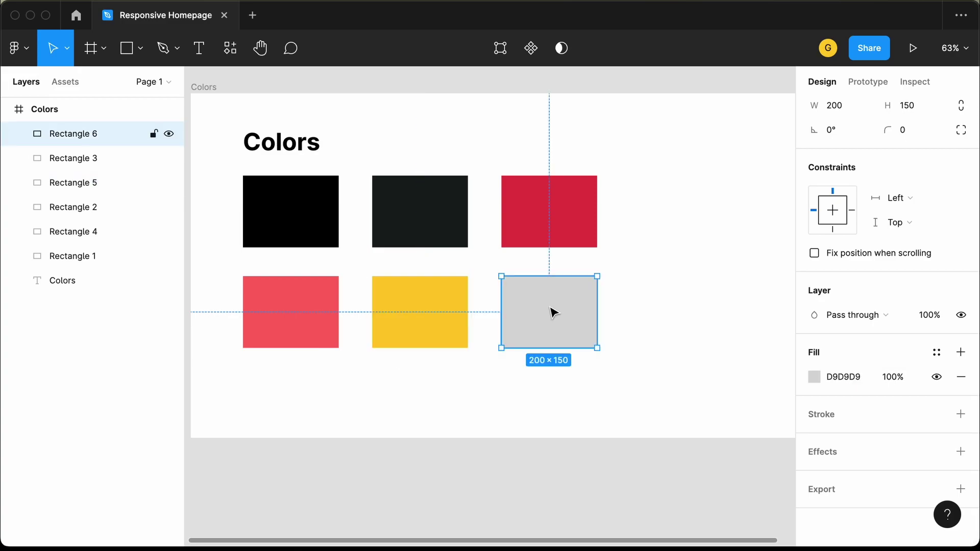
left_click(844, 376)
type("fff")
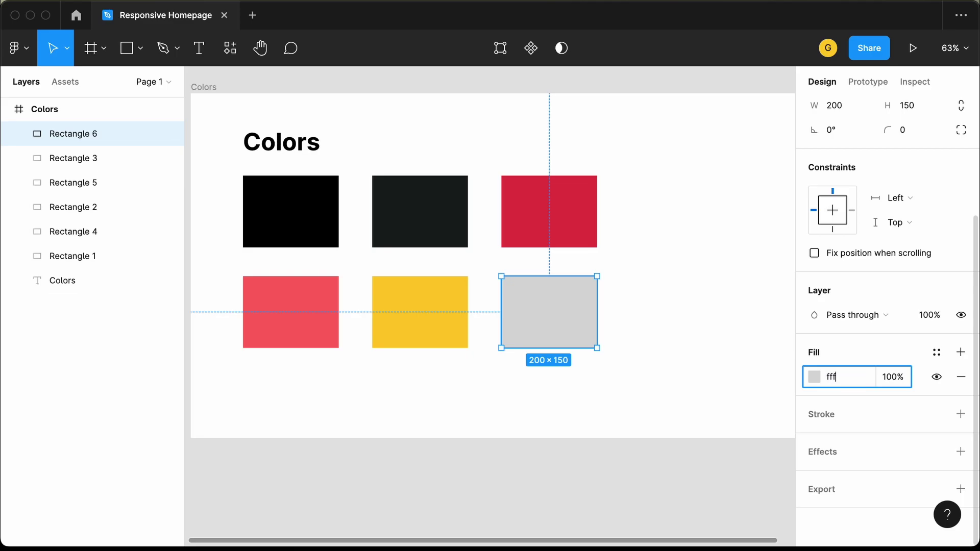
key("Return")
key("Escape")
Select all six colour rectangles together and add a drop shadow effect to them
left_click_drag(676, 202, 231, 347)
scroll(880, 362, "down", 6)
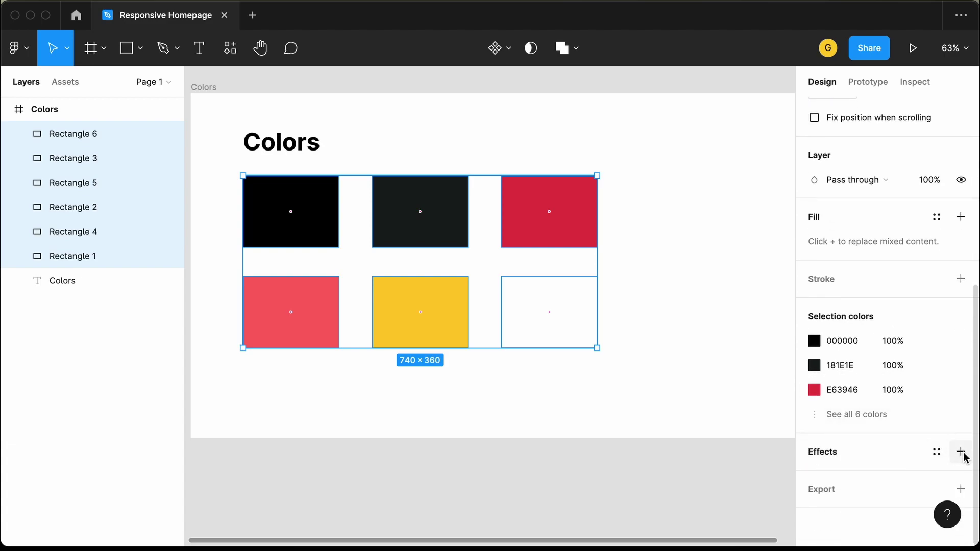
left_click(960, 452)
scroll(866, 459, "down", 1)
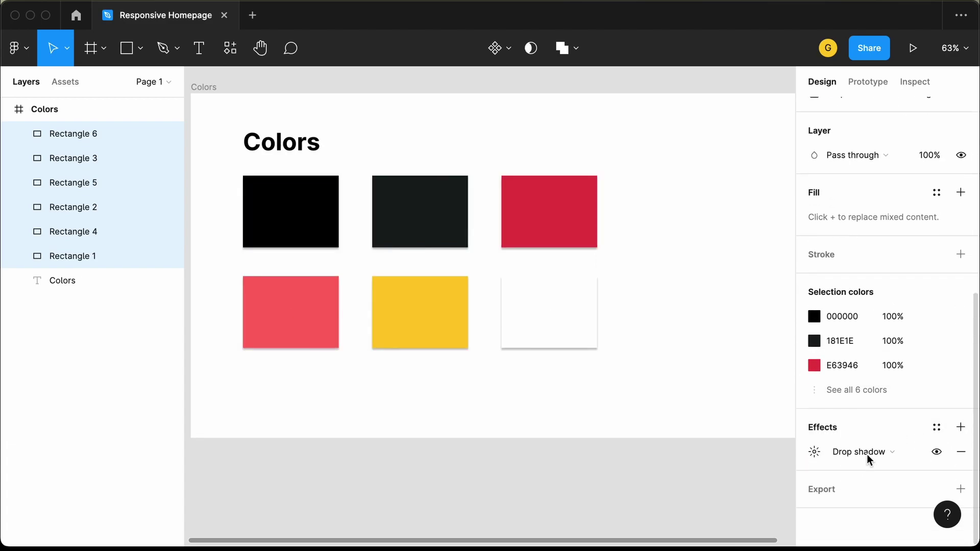
Set the drop shadow's Y offset to 7 and its blur to 24 for the six rectangles
left_click(814, 452)
key("Tab")
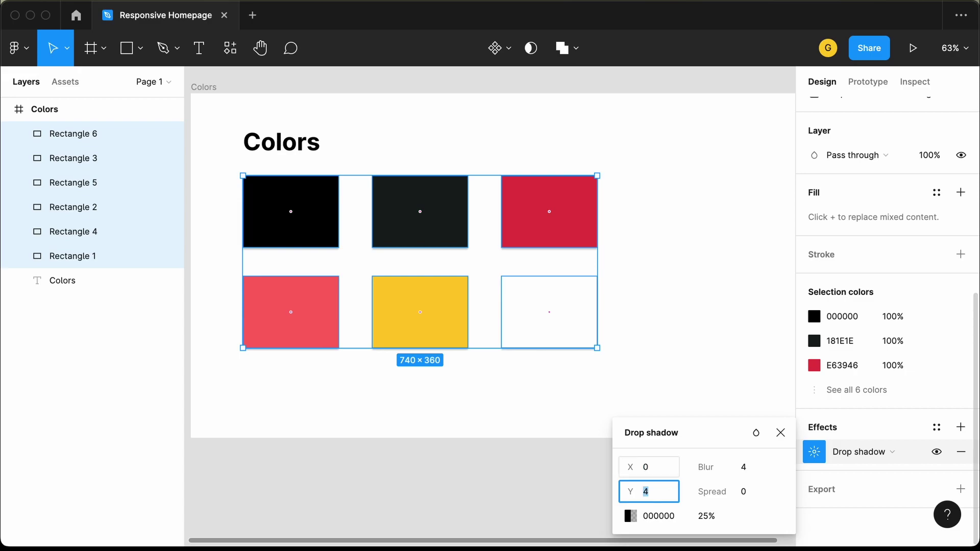
key("Up")
key("Up")
key("Up")
key("Tab")
key("Up")
key("Up")
key("Up")
key("Up")
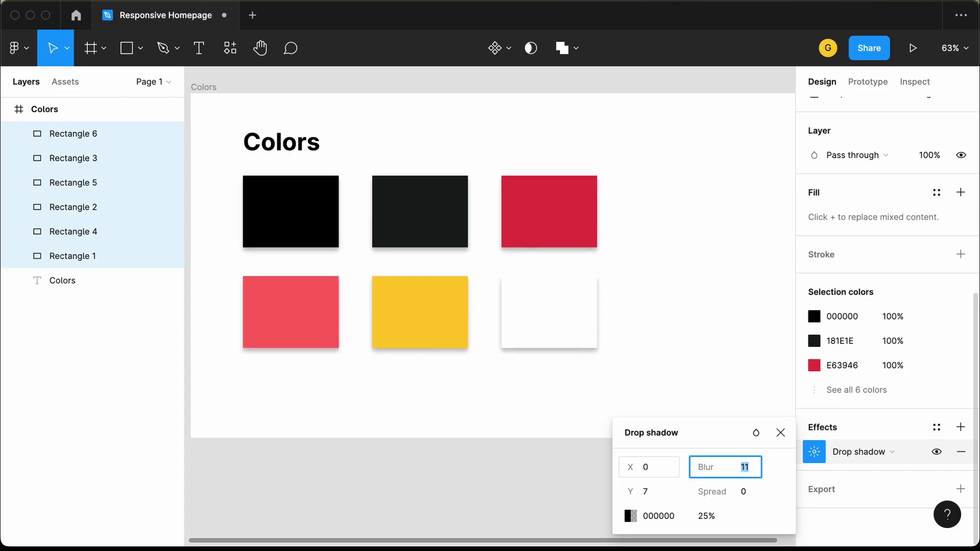
key("Up")
Reduce the drop shadow's spread to about -6, close its settings and deselect the rectangles
key("Tab")
key("Up")
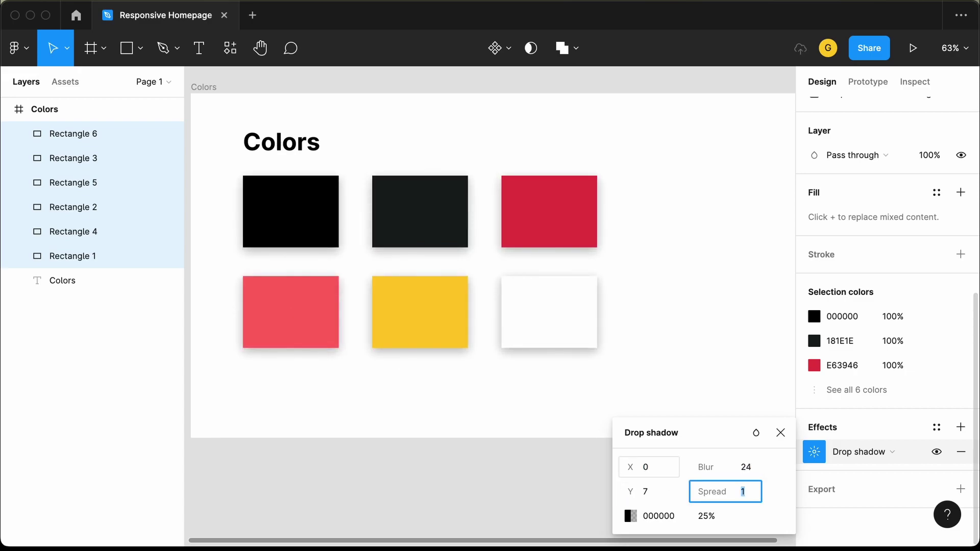
key("Down")
key("Down")
key("Down")
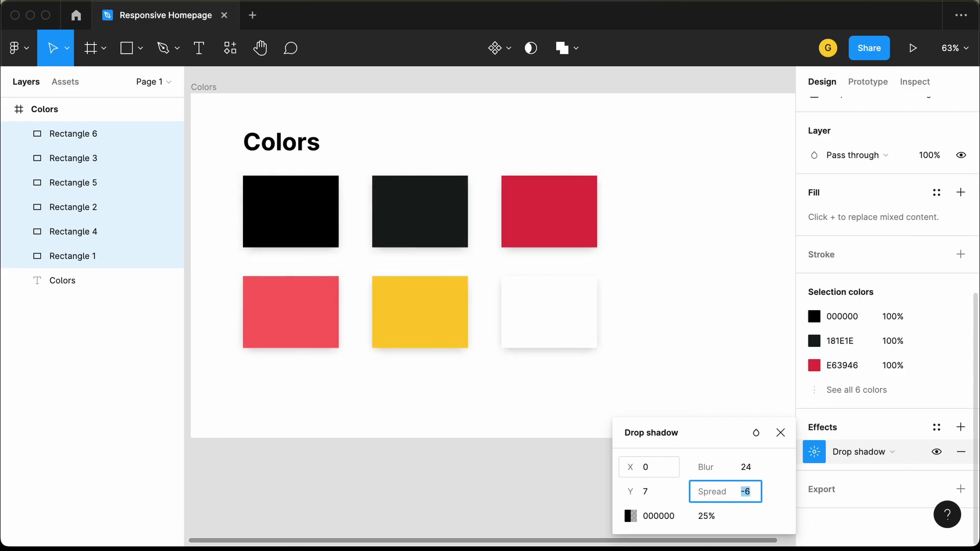
key("Up")
left_click(780, 433)
left_click(599, 409)
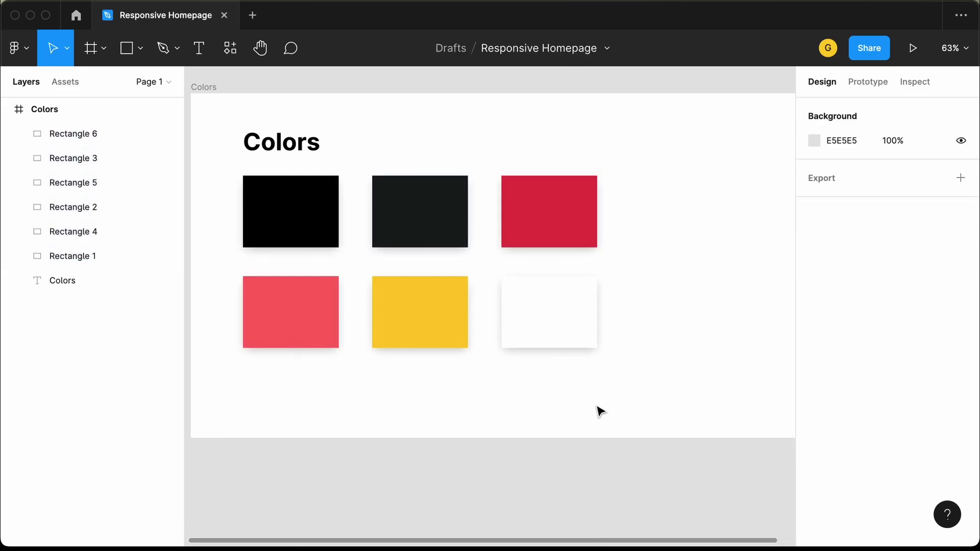
Duplicate the Colors frame to the right of the original at about X 1202, Y -132
scroll(608, 434, "down", 2)
scroll(615, 452, "right", 1)
scroll(615, 452, "down", 1)
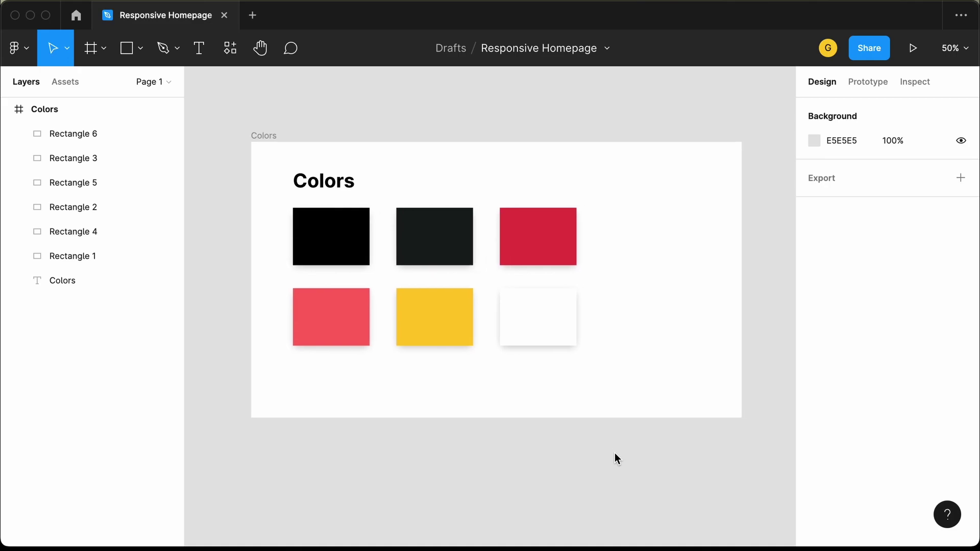
scroll(614, 452, "right", 3)
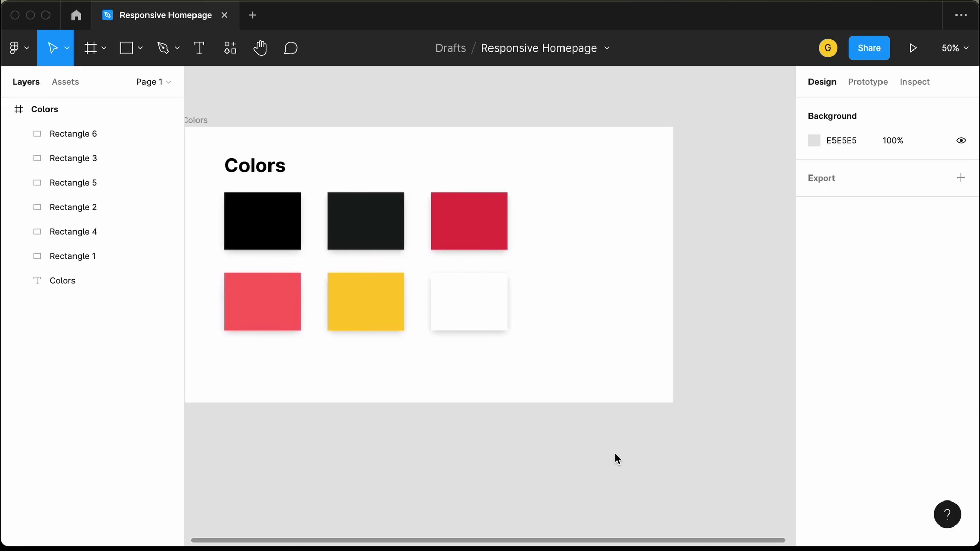
scroll(614, 452, "left", 2)
scroll(614, 452, "right", 10)
scroll(614, 452, "down", 6)
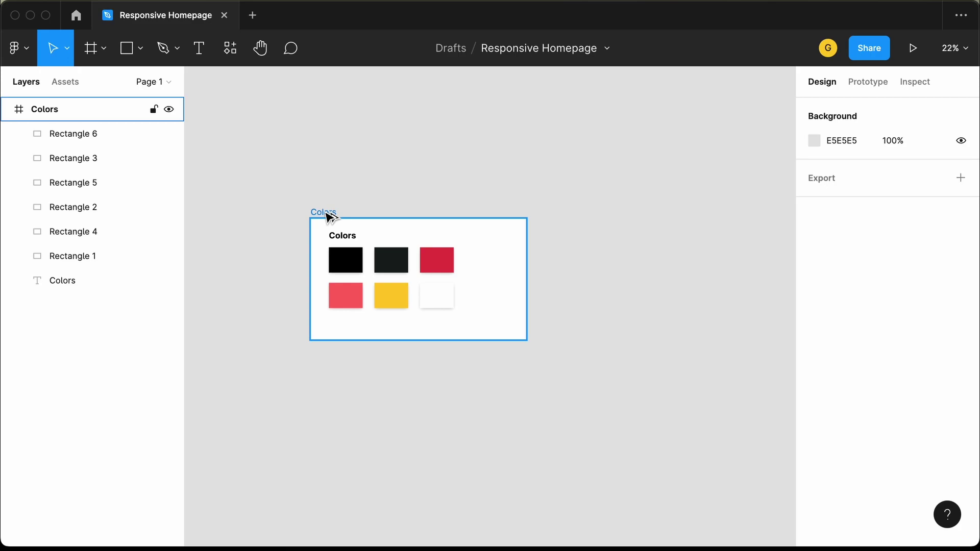
left_click_drag(329, 217, 576, 214)
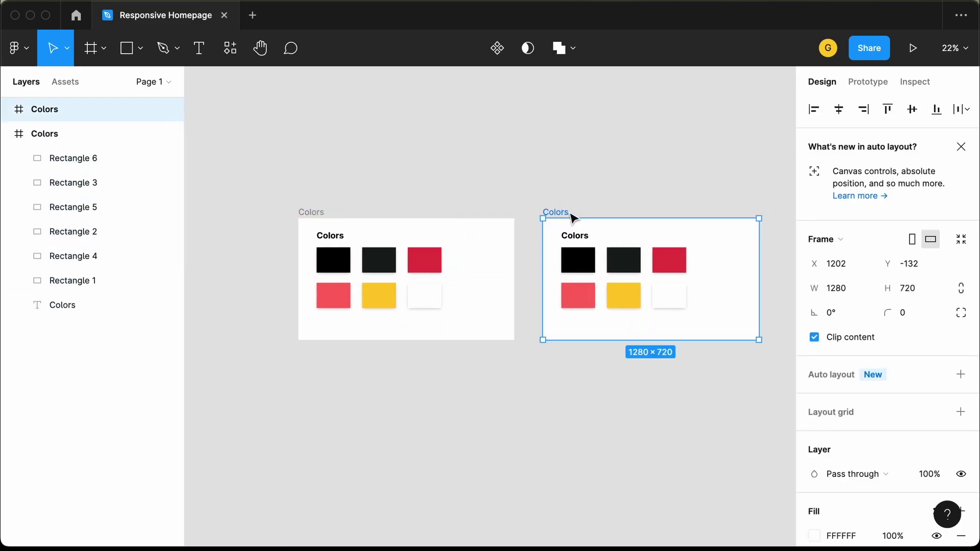
scroll(573, 216, "right", 5)
scroll(572, 217, "left", 2)
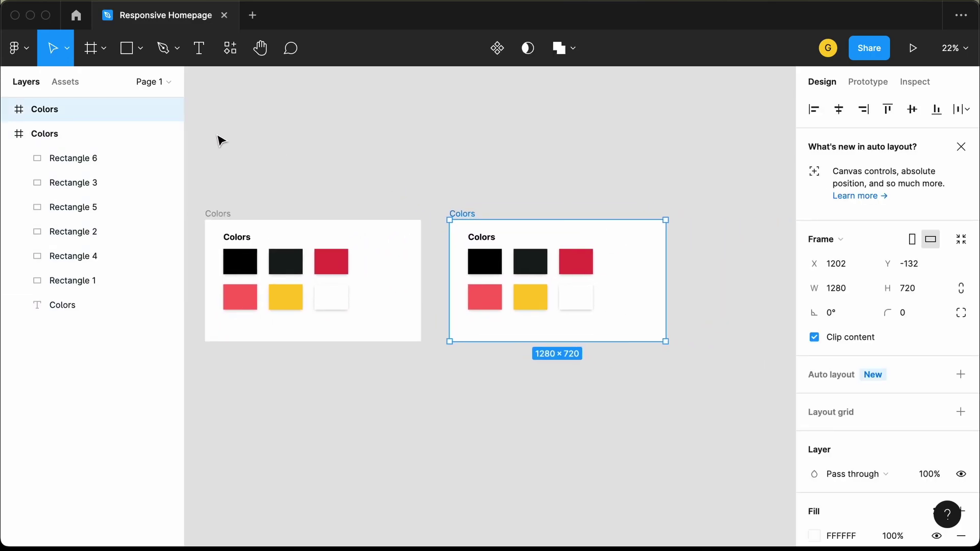
Rename the copied frame to Components and change its heading text to Components
double_click(68, 109)
type("Component")
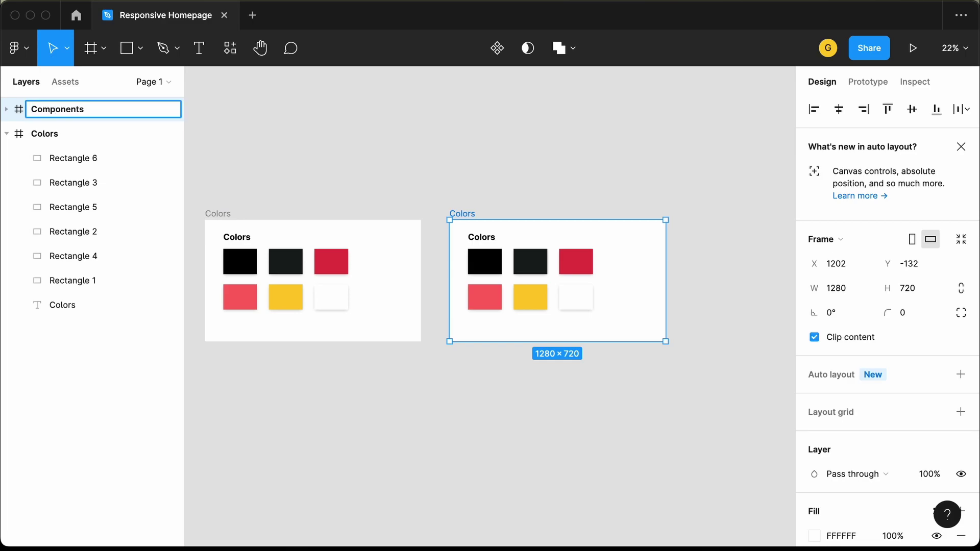
key("Return")
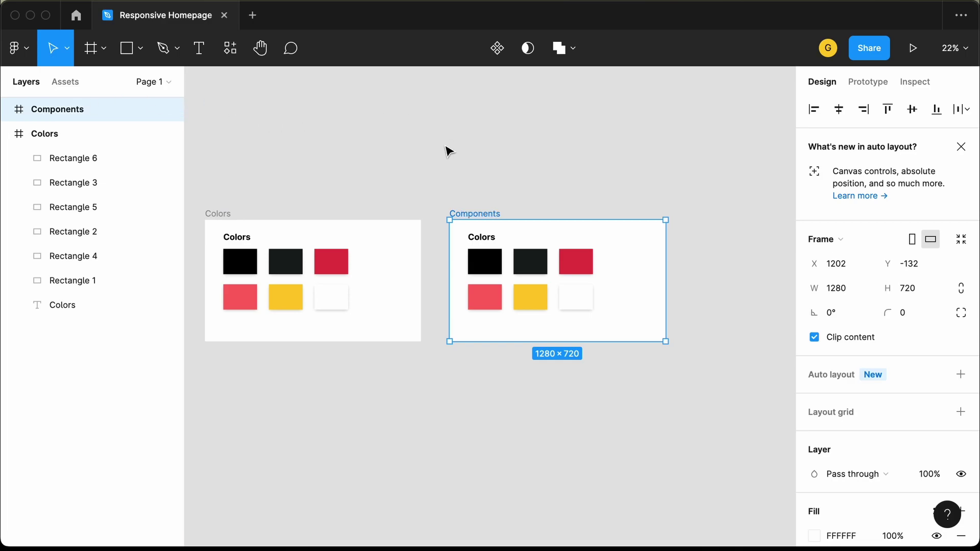
scroll(519, 240, "up", 3)
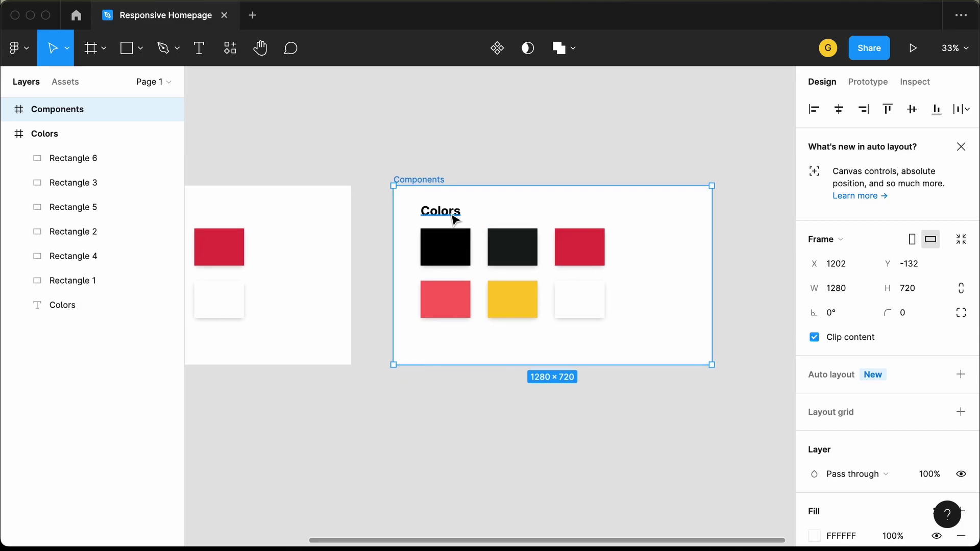
double_click(442, 211)
type("Components")
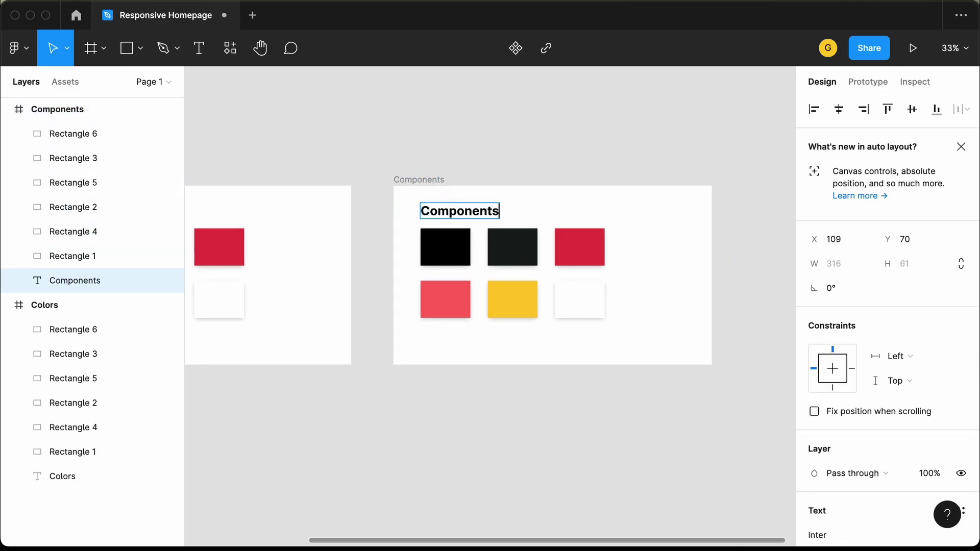
key("Escape")
Delete all six colour rectangles from the Components frame, keeping only the heading
left_click(572, 258)
left_click_drag(566, 279, 430, 323)
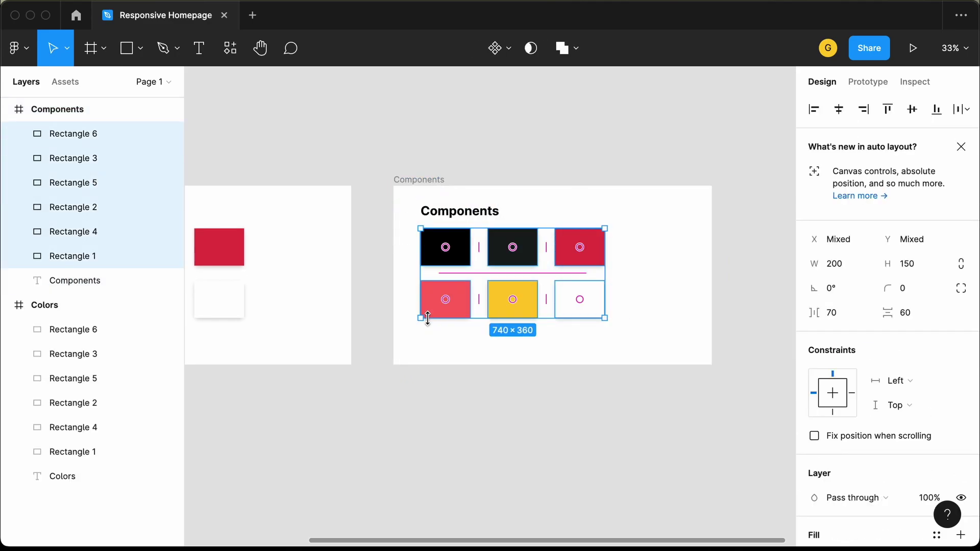
key("Delete")
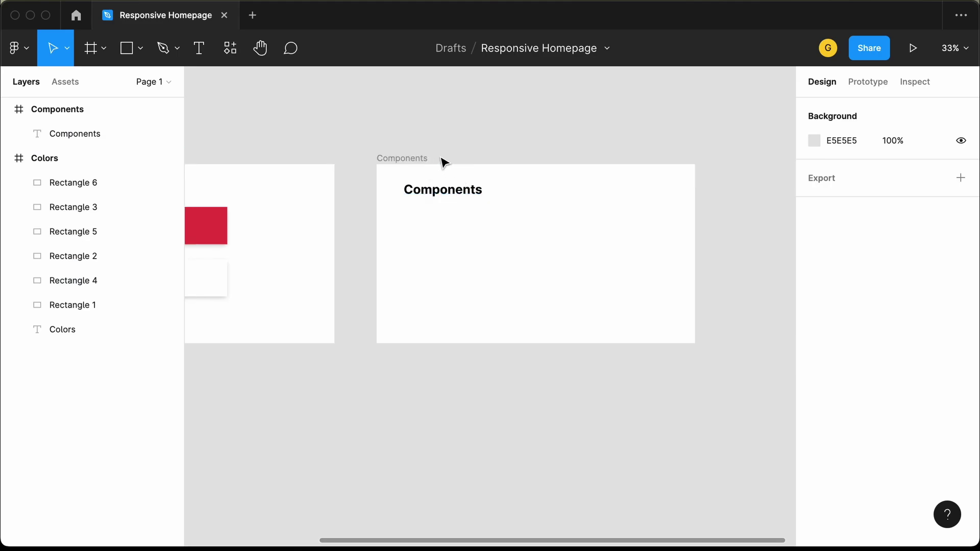
Switch to the Desktop.png reference image and examine the homepage sections for reusable elements such as buttons, headings and post cards
key("super+Tab")
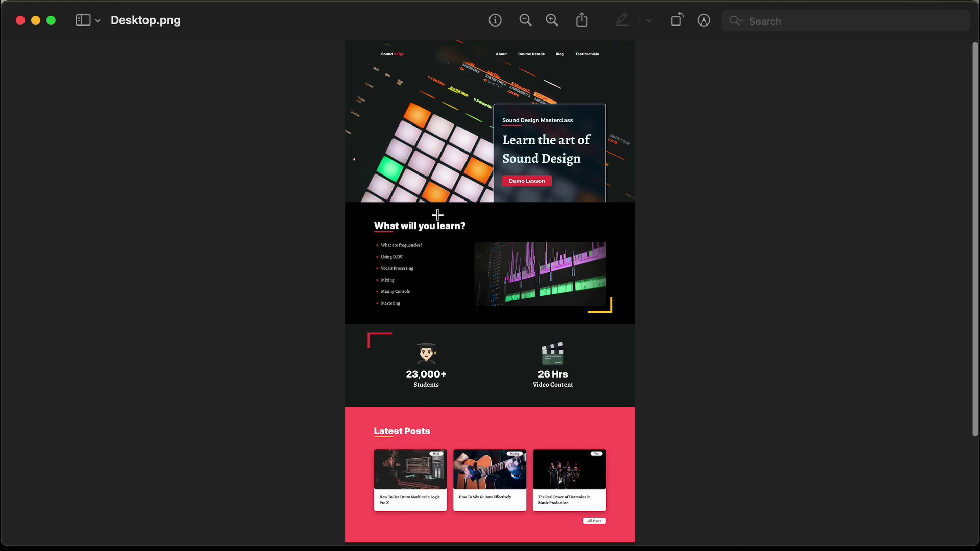
scroll(437, 213, "down", 5)
scroll(437, 215, "up", 2)
scroll(437, 214, "up", 3)
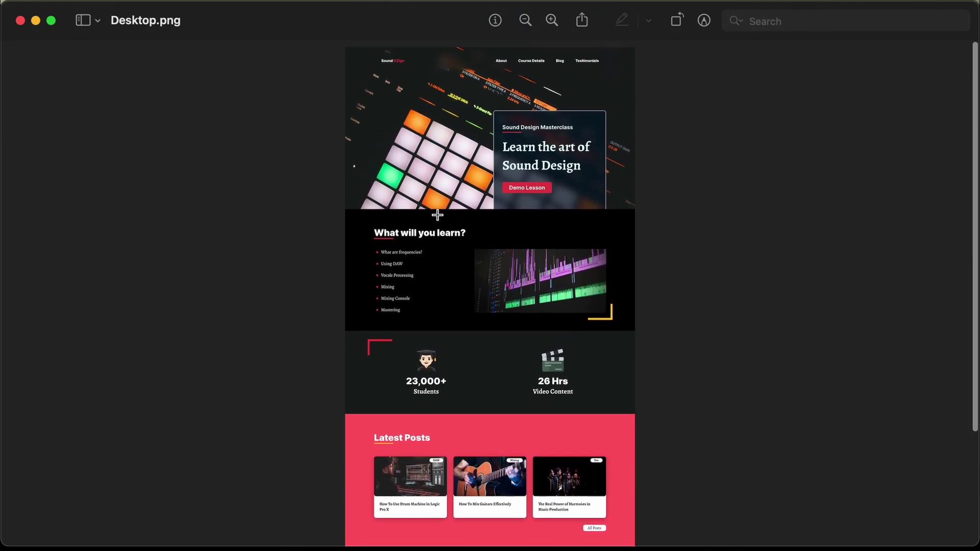
scroll(431, 276, "down", 5)
scroll(428, 293, "up", 5)
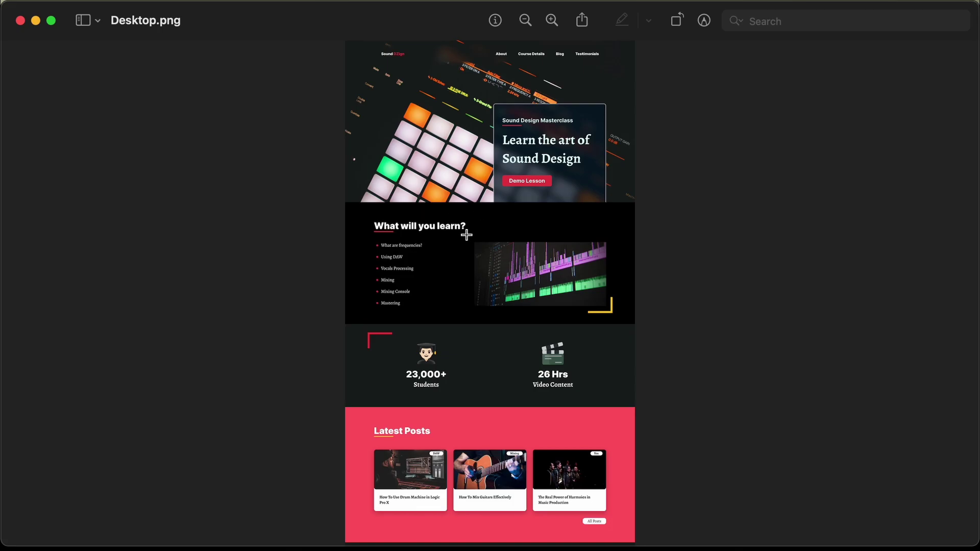
Switch back to Figma and change the Components frame's fill from white to the near-black 161616
key("super+Tab")
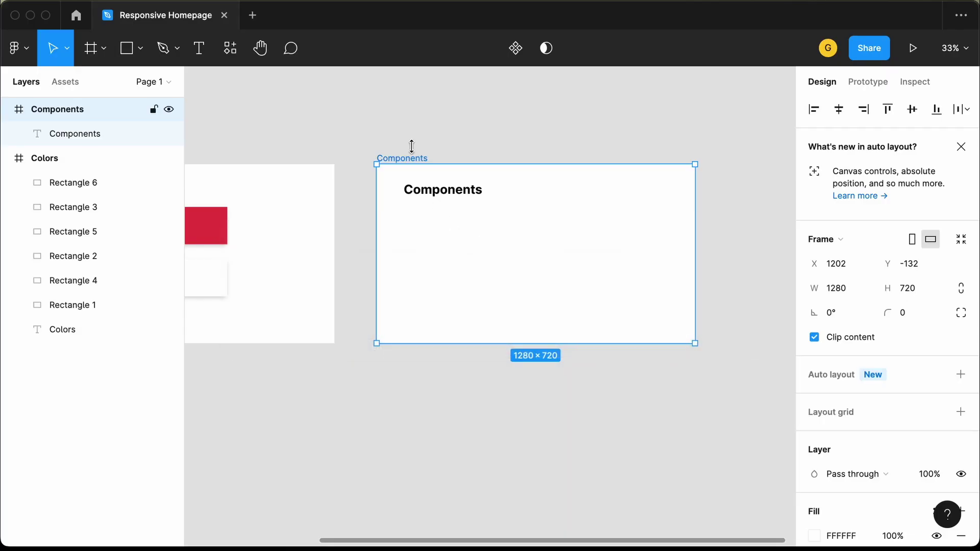
left_click(440, 156)
left_click(413, 159)
scroll(857, 387, "down", 4)
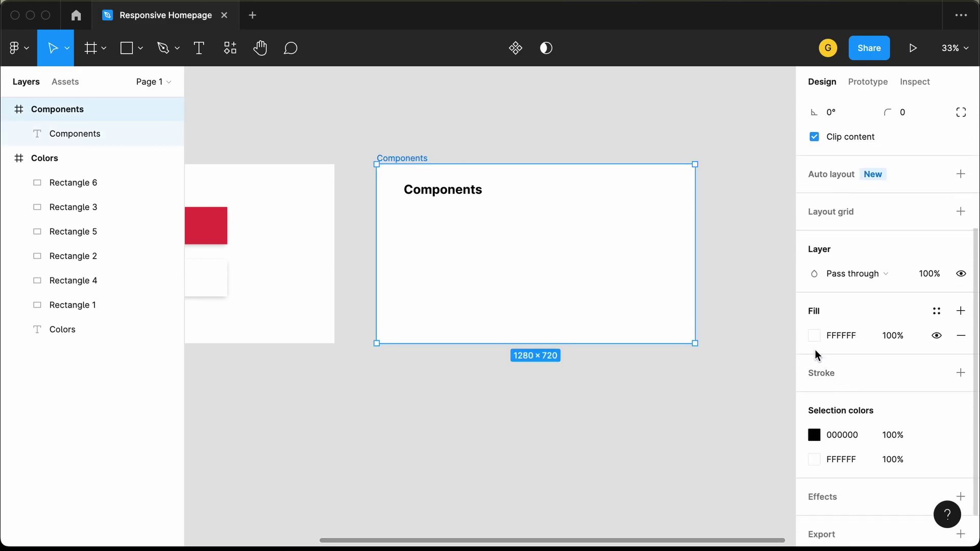
left_click(814, 338)
left_click_drag(685, 269, 612, 332)
left_click(781, 148)
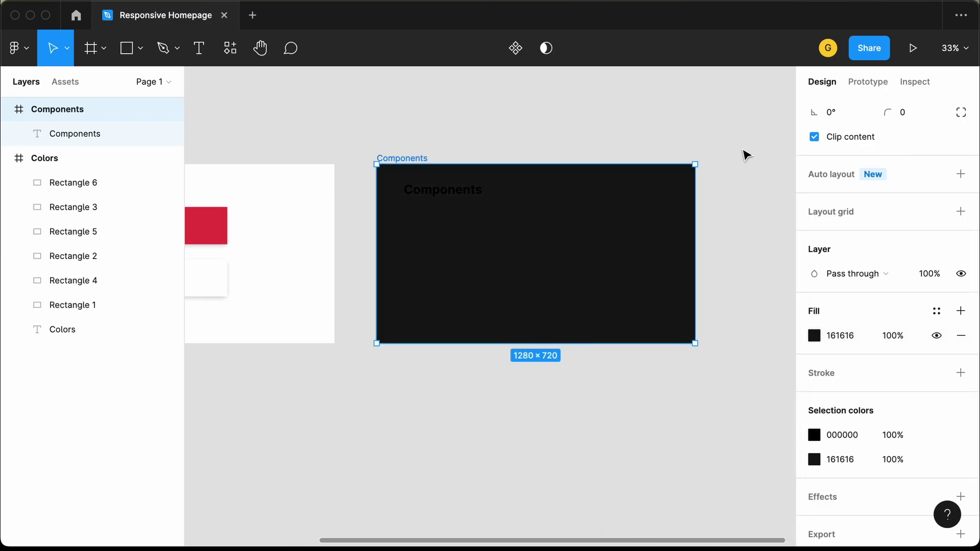
Recolour the Components heading text to white so it stands out on the dark frame
left_click(433, 179)
left_click(435, 194)
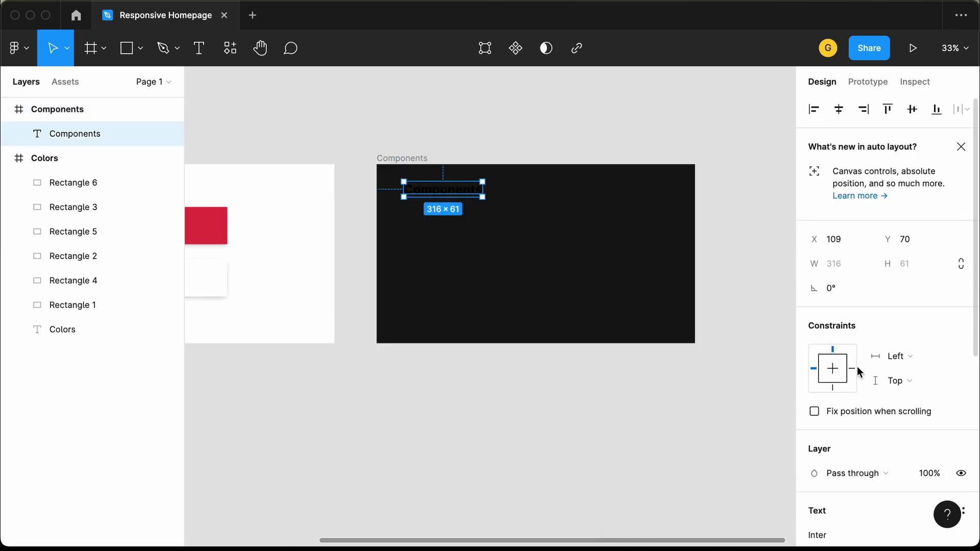
scroll(929, 299, "up", 2)
scroll(927, 300, "down", 5)
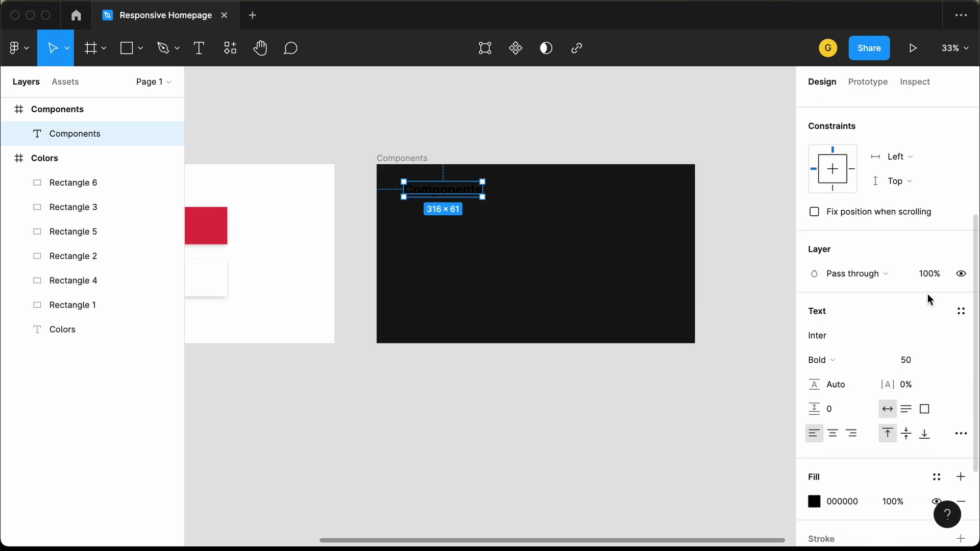
left_click(814, 424)
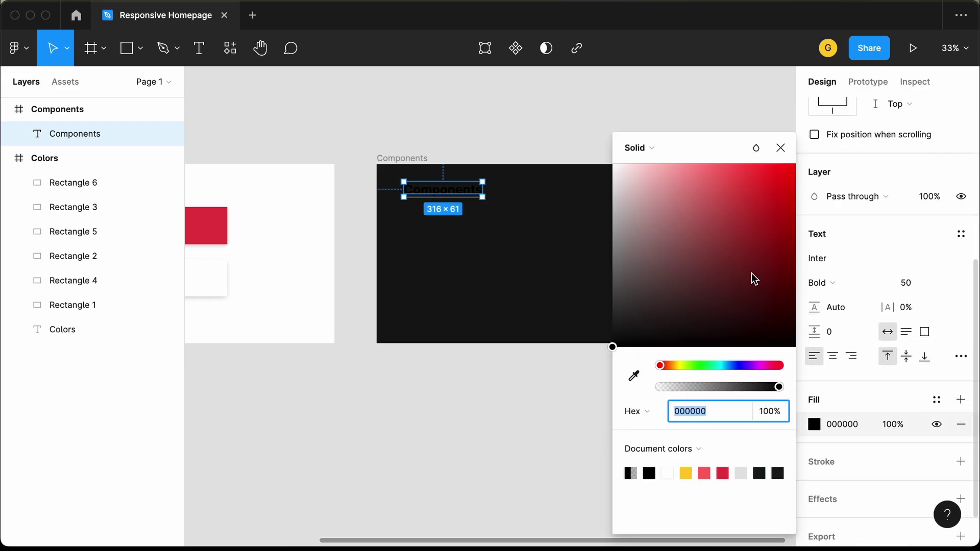
left_click_drag(753, 278, 599, 136)
Extend the Components frame downward to a height of about 1012, keeping the width at 1280
left_click(451, 265)
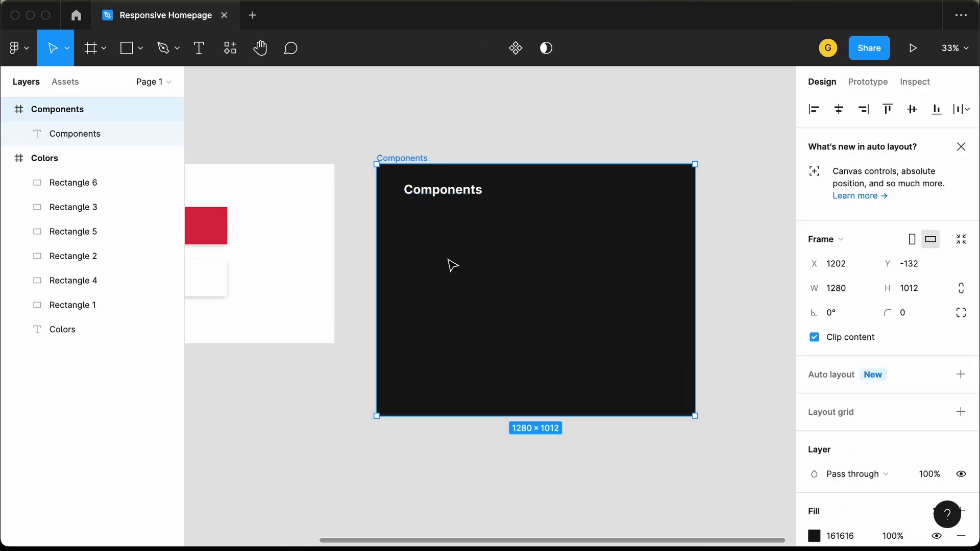
scroll(452, 265, "up", 5)
scroll(452, 265, "down", 4)
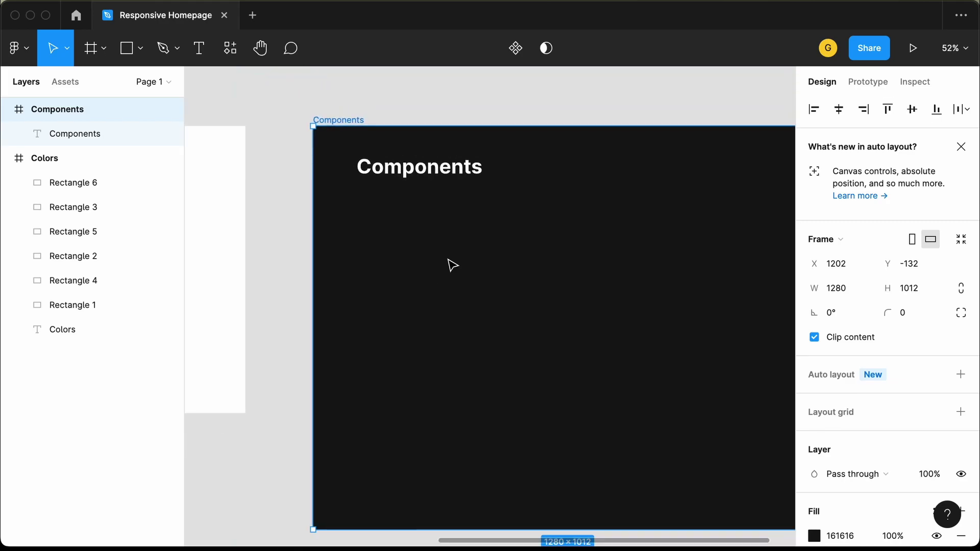
left_click(267, 254)
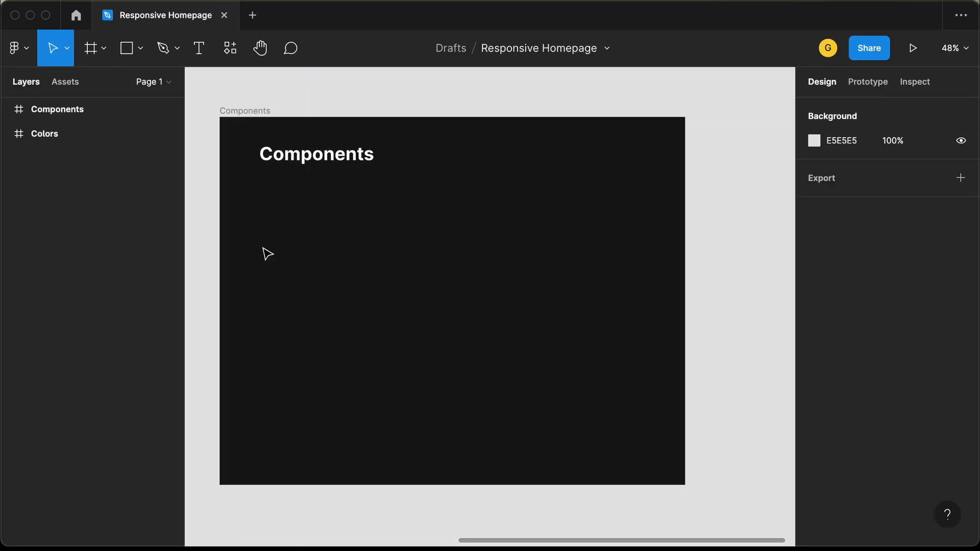
Add a text layer reading Heading below the Components title inside the Components frame
left_click(206, 53)
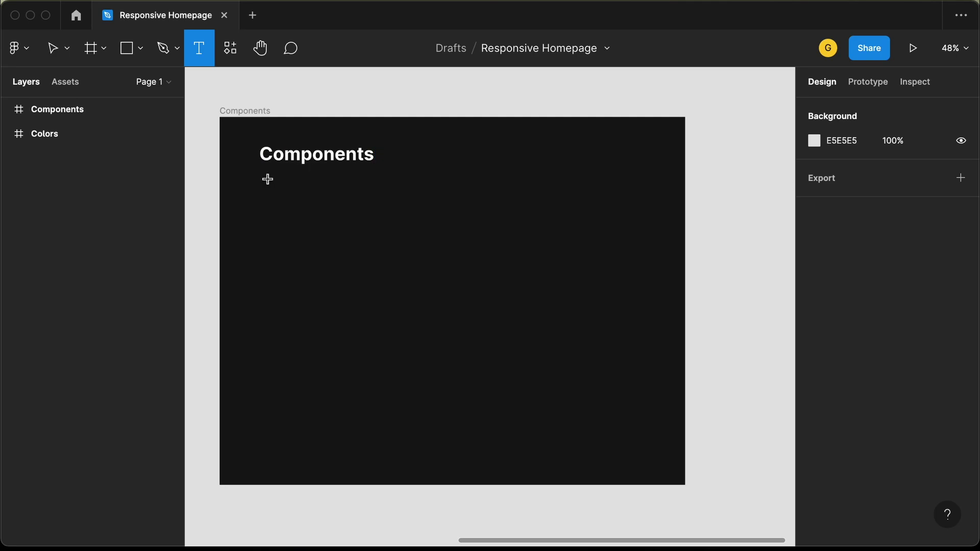
left_click(268, 203)
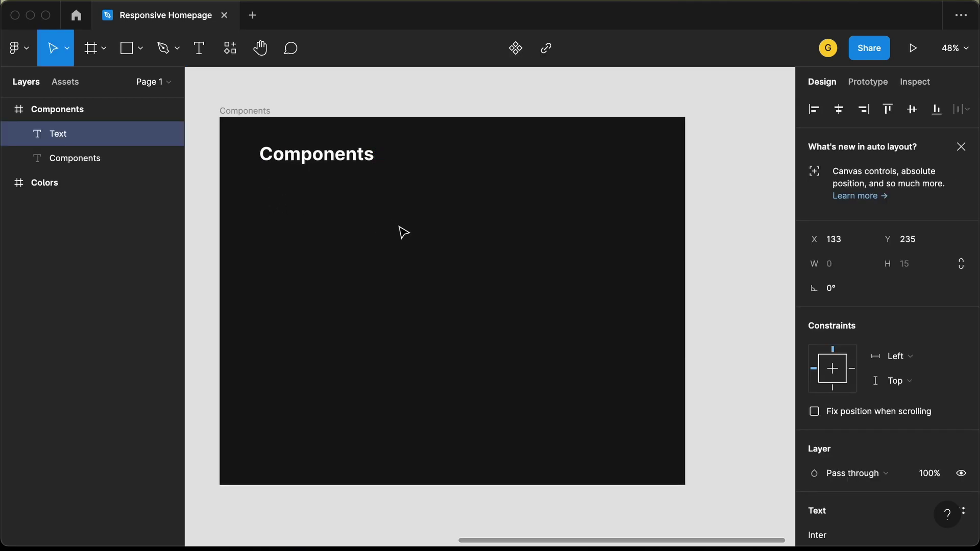
type("Heading")
key("Escape")
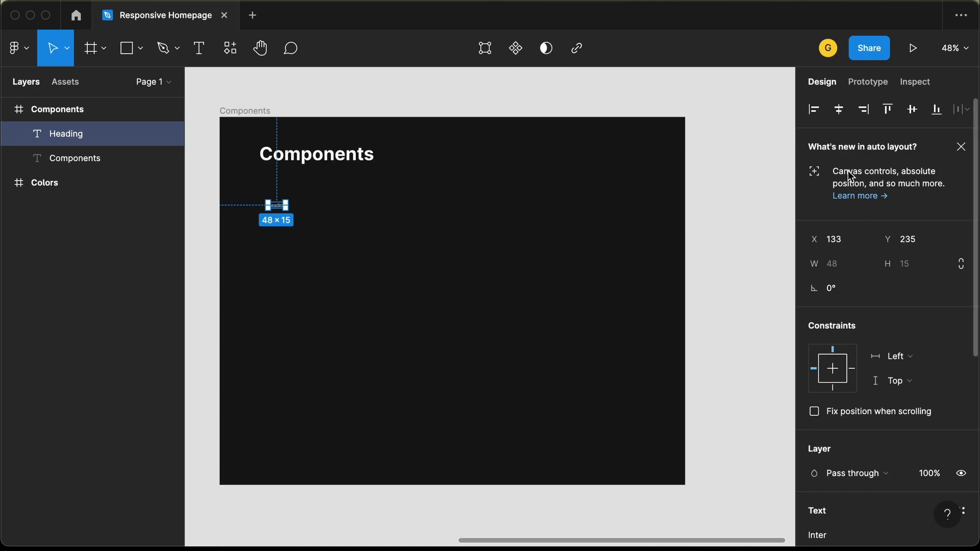
Set the Heading text to Inter Black at font size 40
scroll(876, 274, "down", 8)
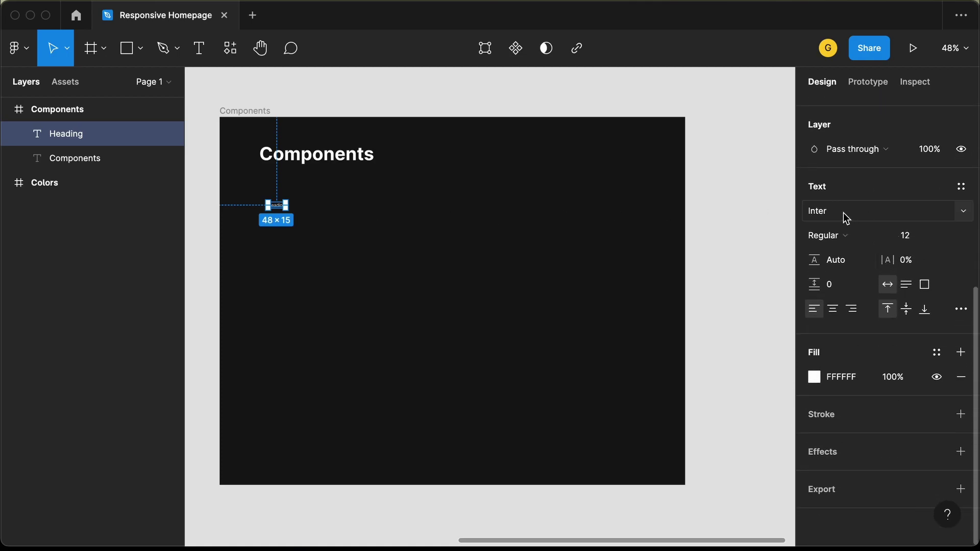
left_click(850, 237)
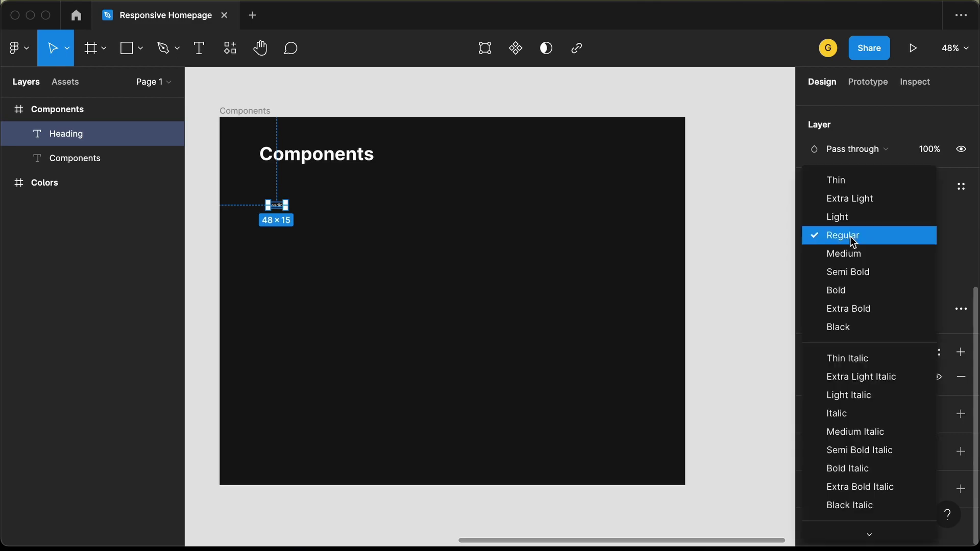
left_click(856, 328)
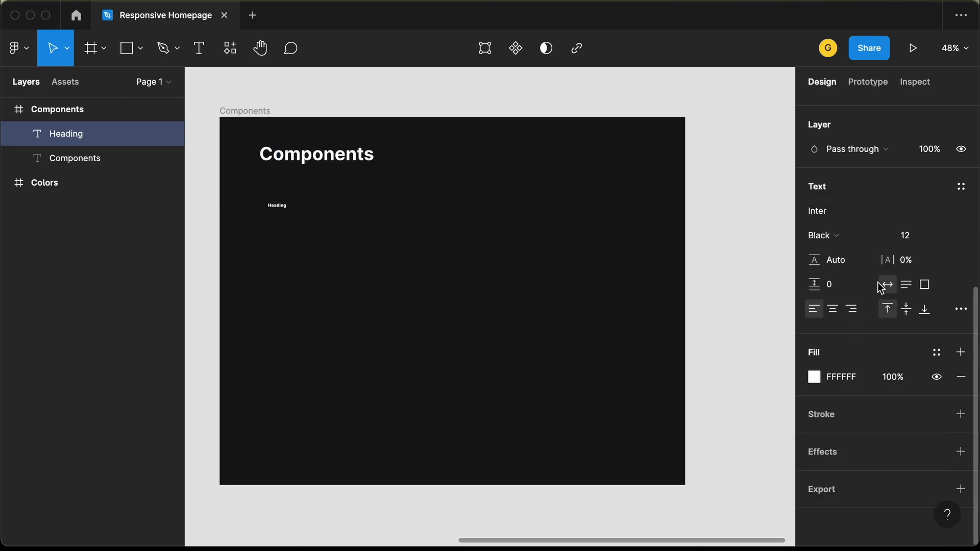
left_click(922, 241)
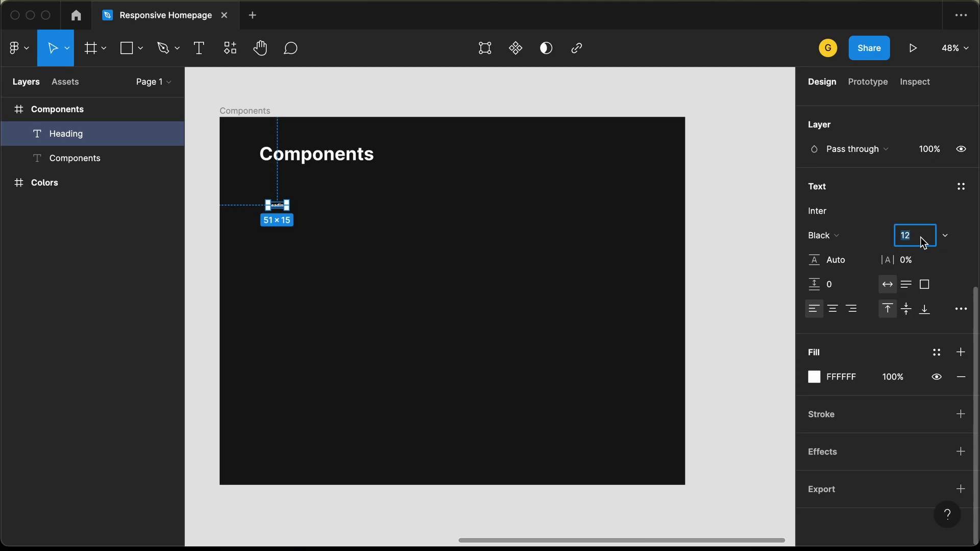
type("40")
key("Return")
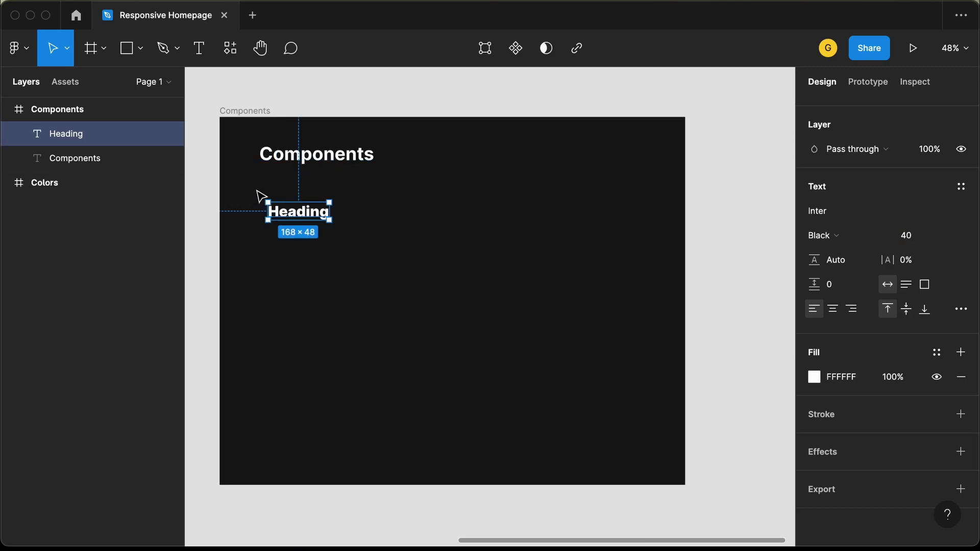
Place a 100 × 100 rectangle at the Heading text and shrink it from its upper edge to about 33 high
scroll(271, 204, "up", 2)
scroll(291, 224, "up", 3)
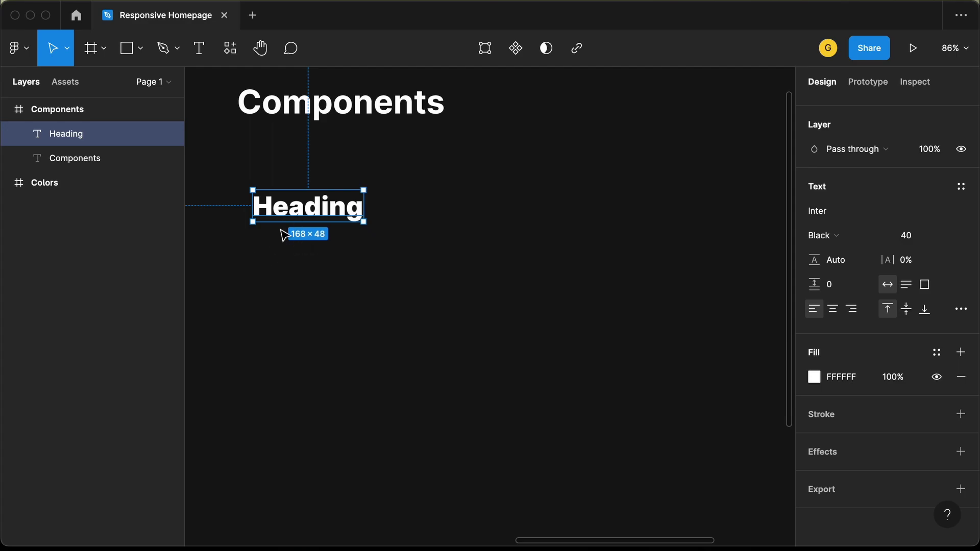
left_click(129, 55)
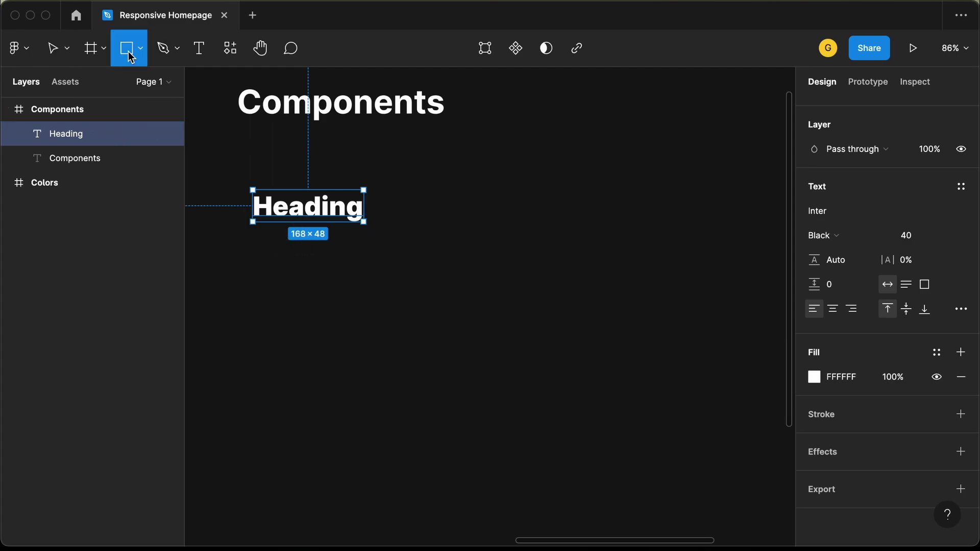
scroll(243, 212, "up", 5)
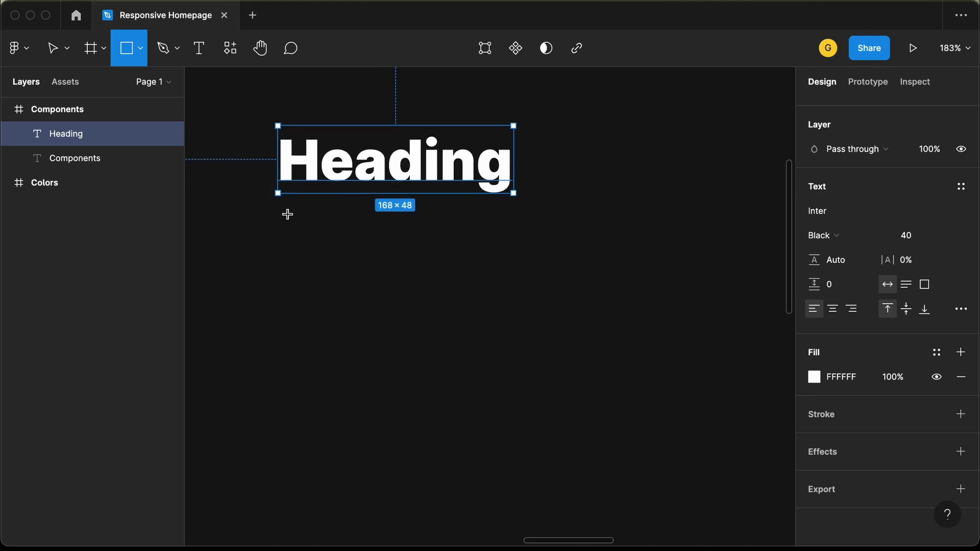
left_click(287, 213)
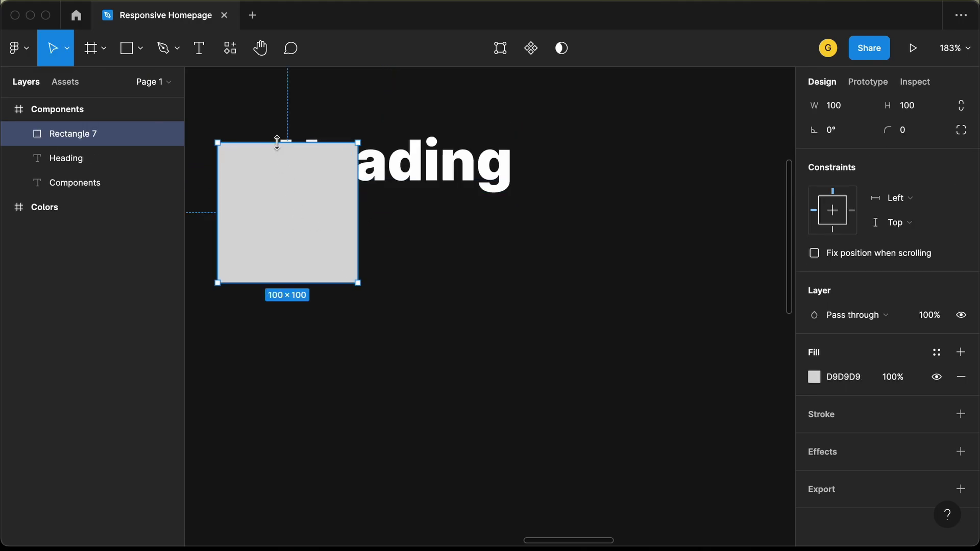
left_click_drag(279, 144, 278, 235)
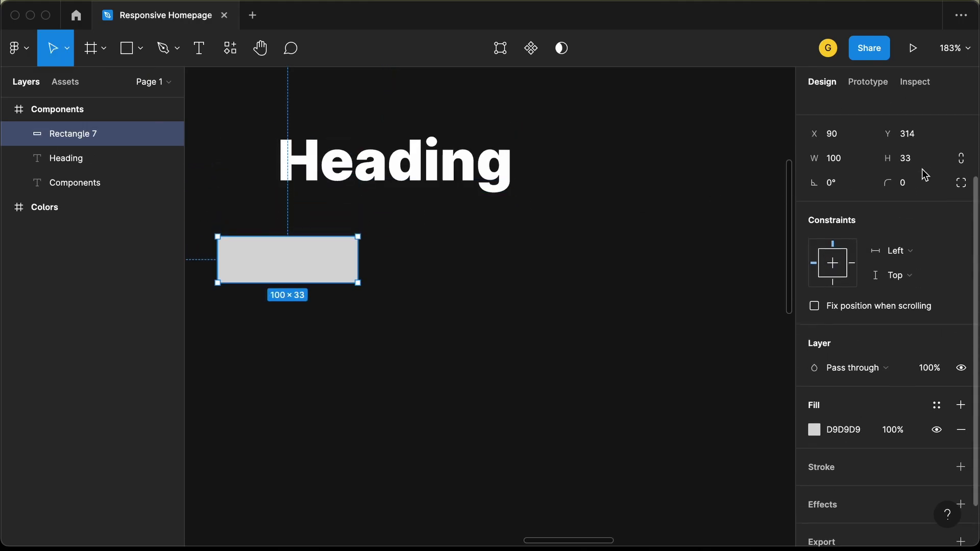
Resize the rectangle to 80 wide and 4 high and place it directly beneath the Heading text, flush with its left edge
left_click(932, 265)
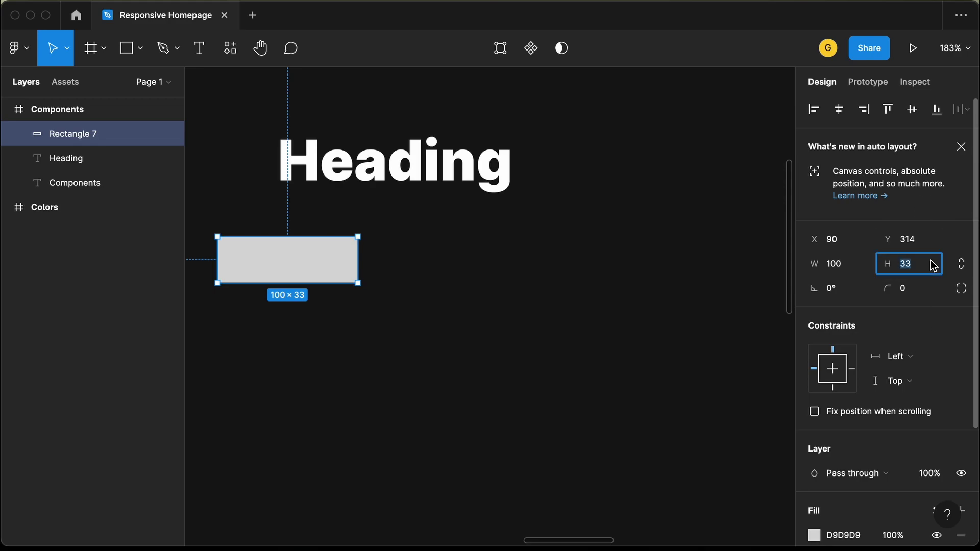
type("8")
key("Return")
type("4")
key("Return")
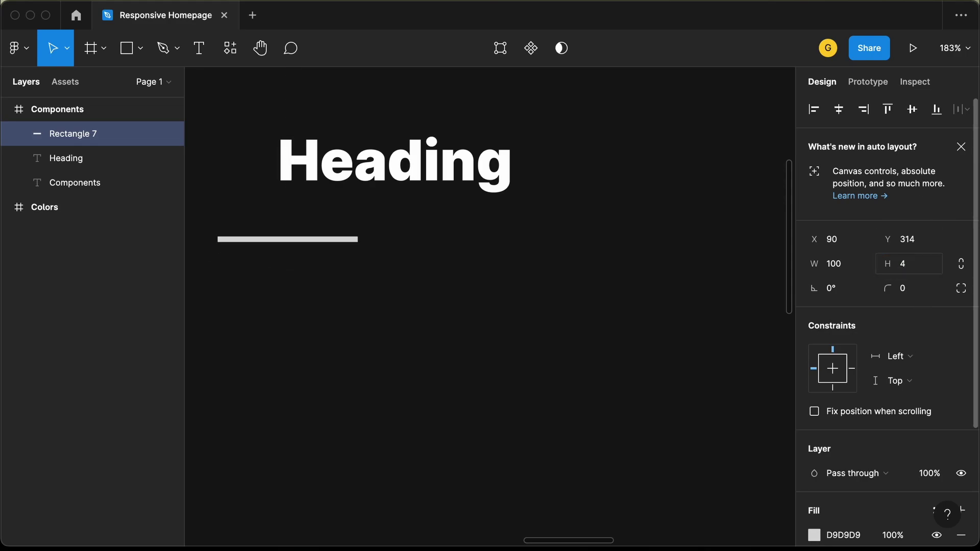
left_click(859, 267)
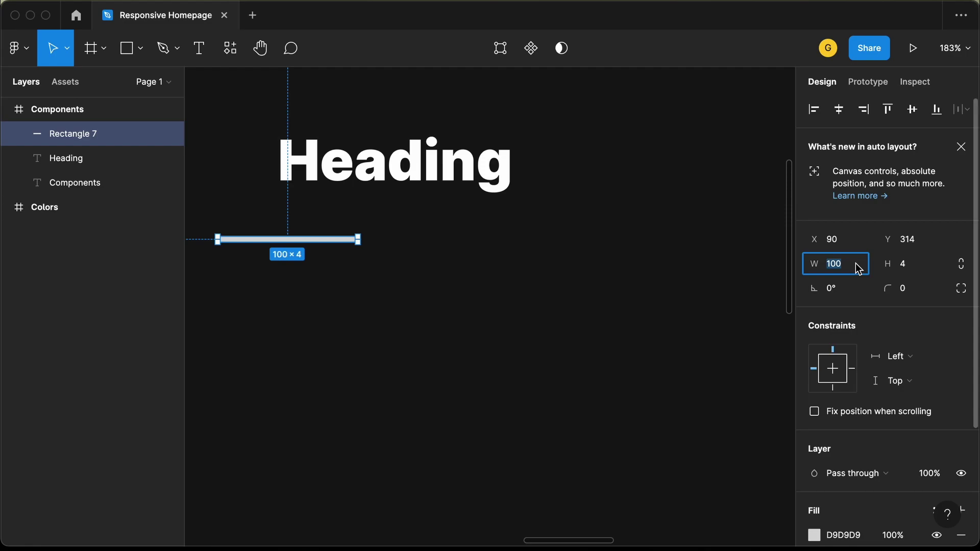
type("80")
key("Return")
left_click_drag(298, 243, 359, 203)
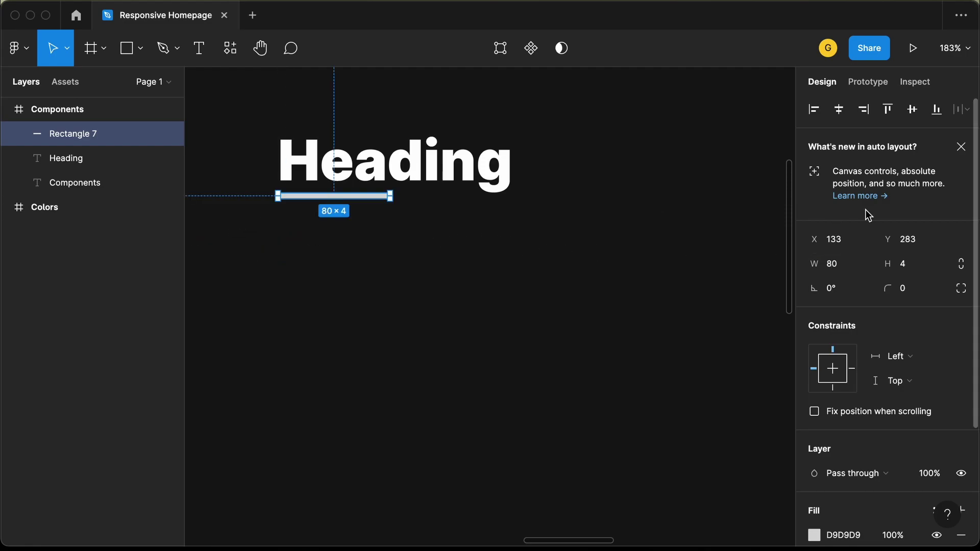
Fill the underline bar with the crimson sampled from the upper-row red swatch in the Colors frame
scroll(911, 390, "down", 5)
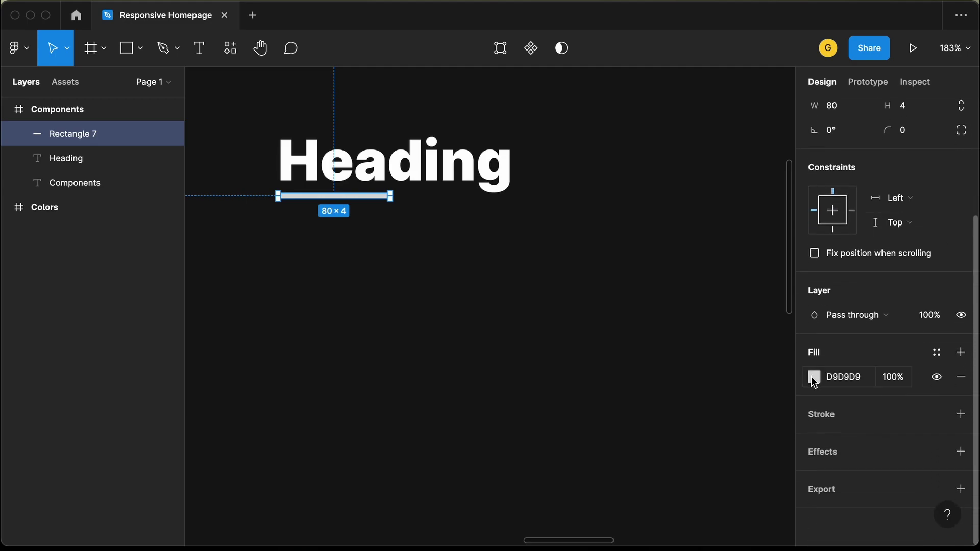
left_click(814, 379)
left_click(634, 378)
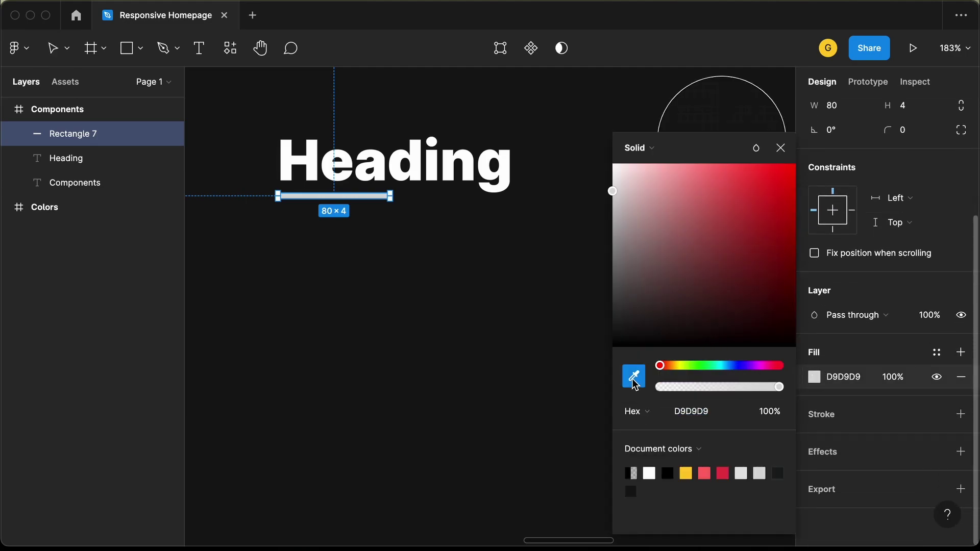
scroll(507, 327, "down", 10)
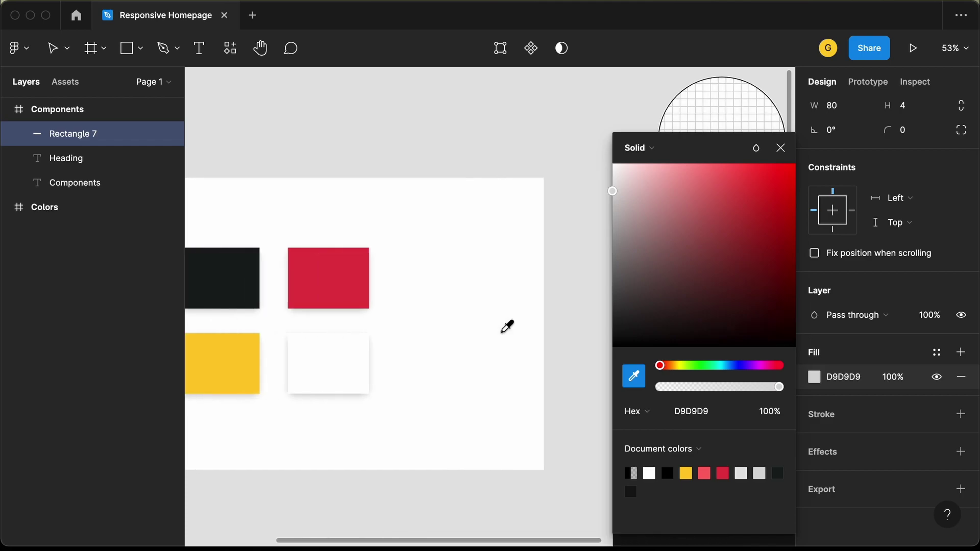
scroll(506, 324, "left", 2)
left_click(499, 235)
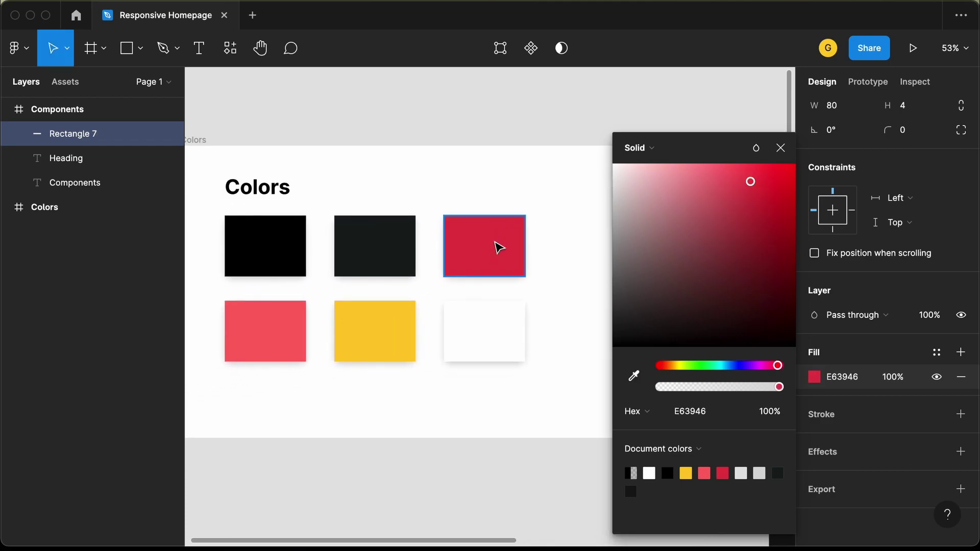
scroll(499, 248, "right", 5)
scroll(499, 247, "right", 4)
scroll(449, 306, "up", 5)
left_click(448, 343)
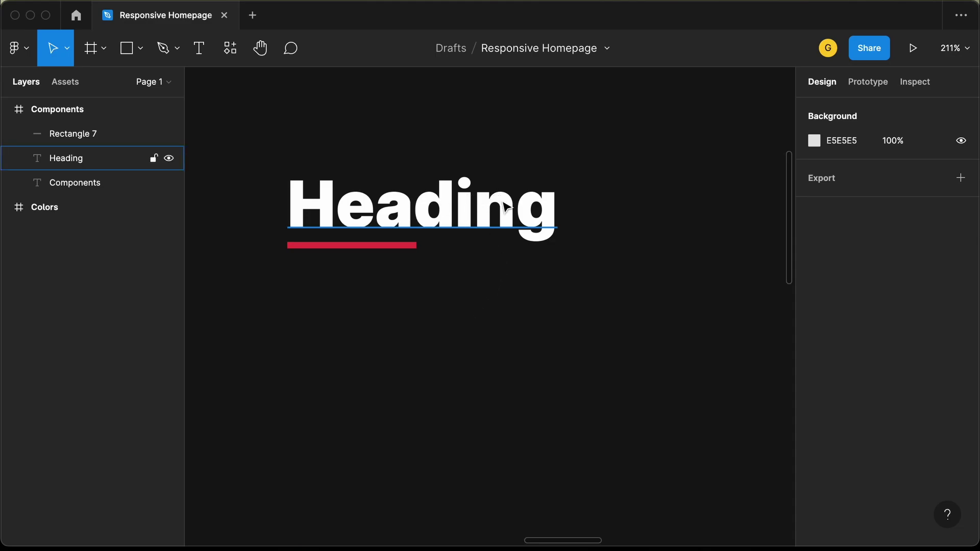
Set the Heading text layer's resizing to Auto height
left_click(467, 208)
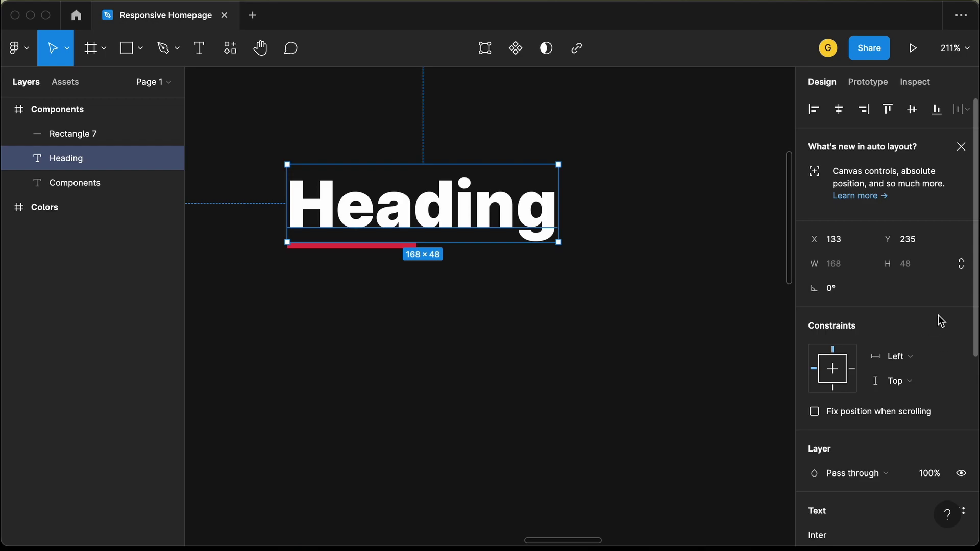
scroll(941, 321, "down", 6)
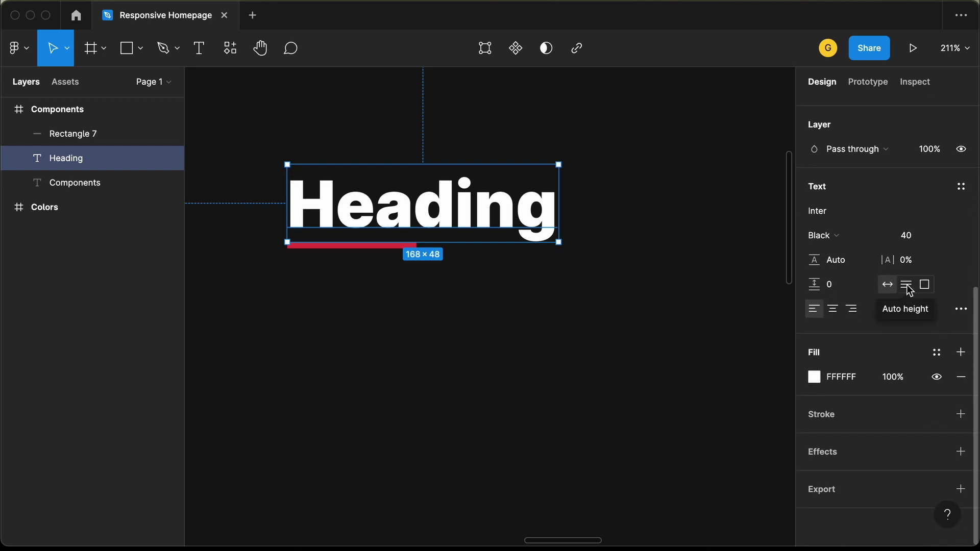
left_click(907, 285)
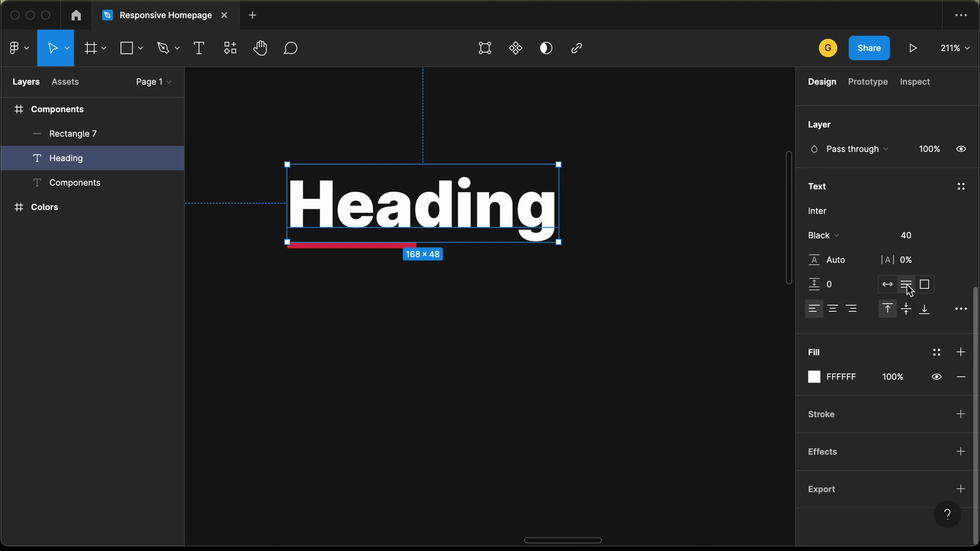
Try typing extra letters into the Heading text to test its wrapping, and undo them
double_click(480, 192)
left_click(515, 197)
type("asdfasdfasf")
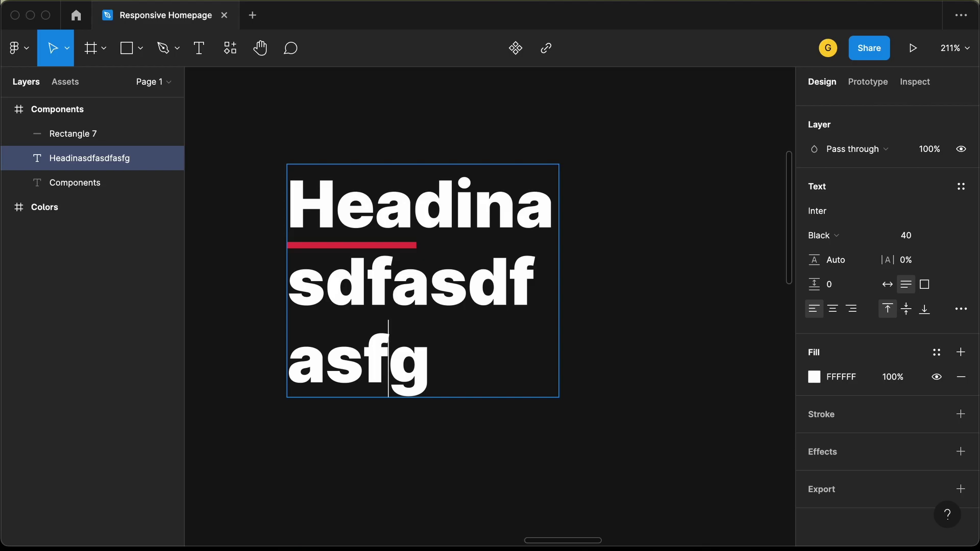
key("super+z")
left_click(627, 148)
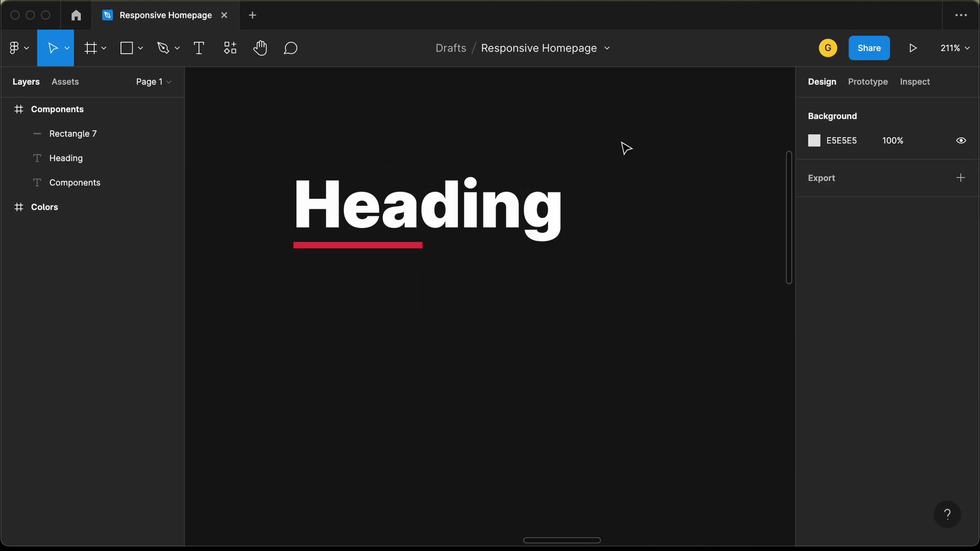
Combine the Heading text and its underline bar into one auto layout frame
left_click_drag(627, 148, 230, 308)
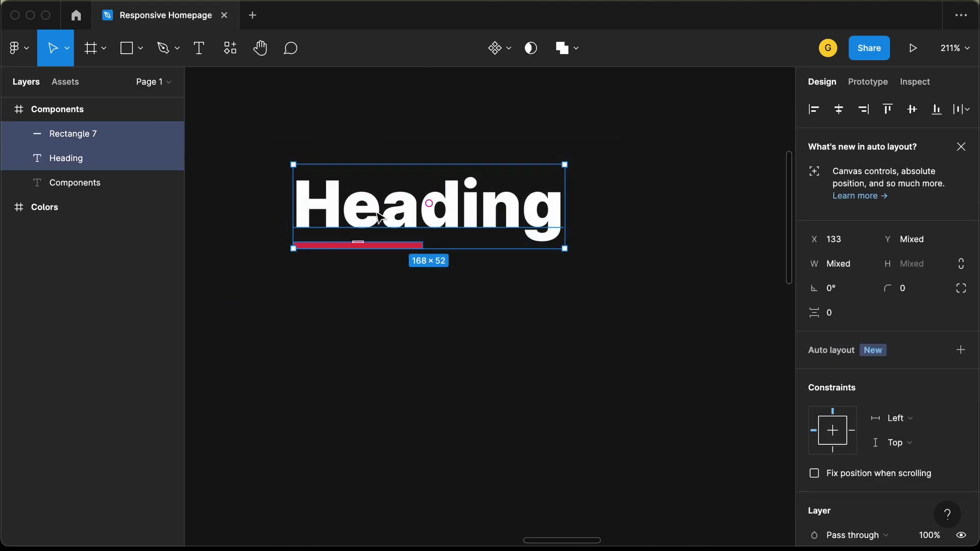
right_click(466, 201)
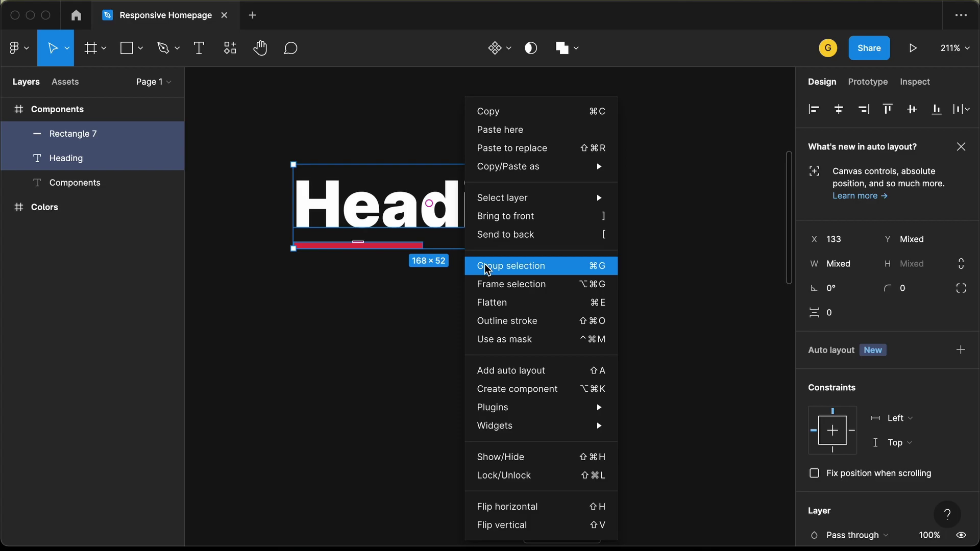
left_click(539, 371)
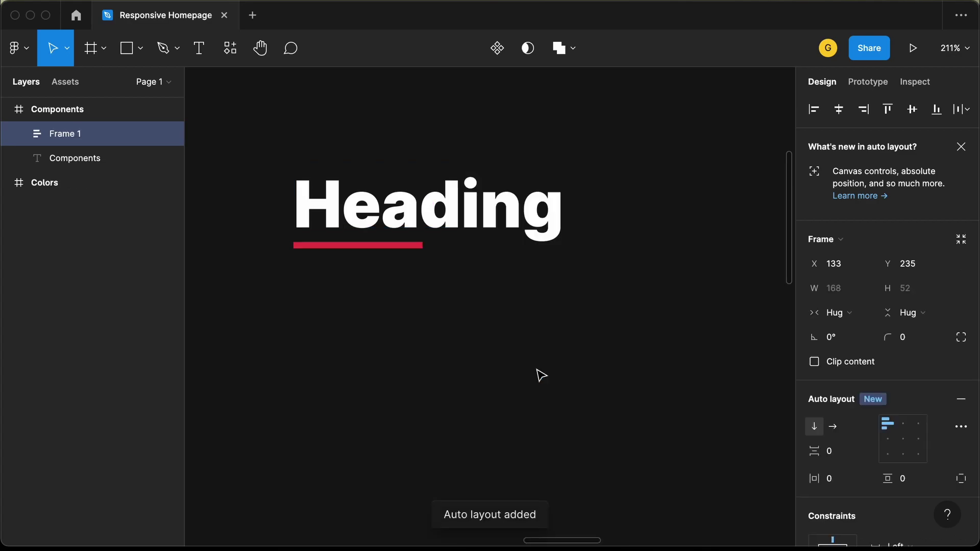
Turn the auto layout frame holding the heading and underline into a component and rename it Heading
left_click(19, 134)
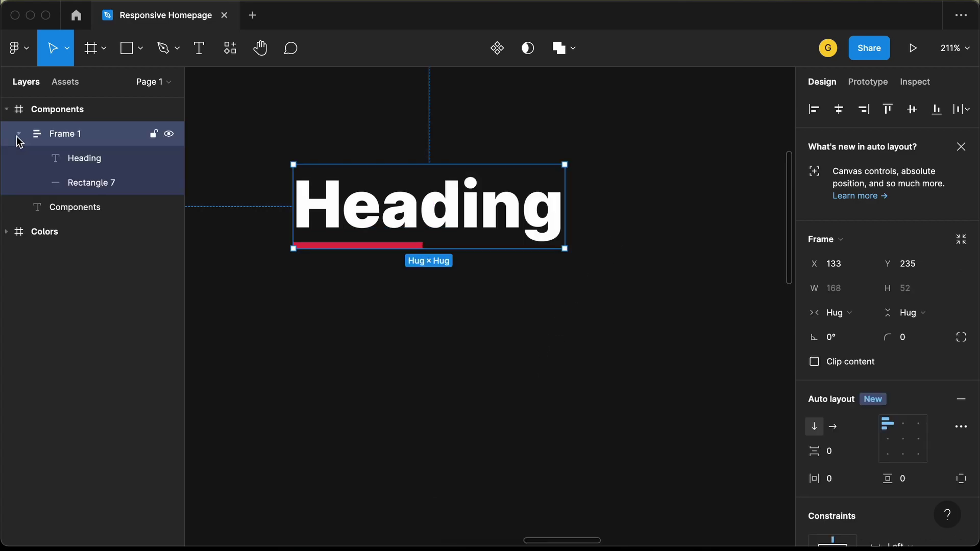
left_click(92, 184)
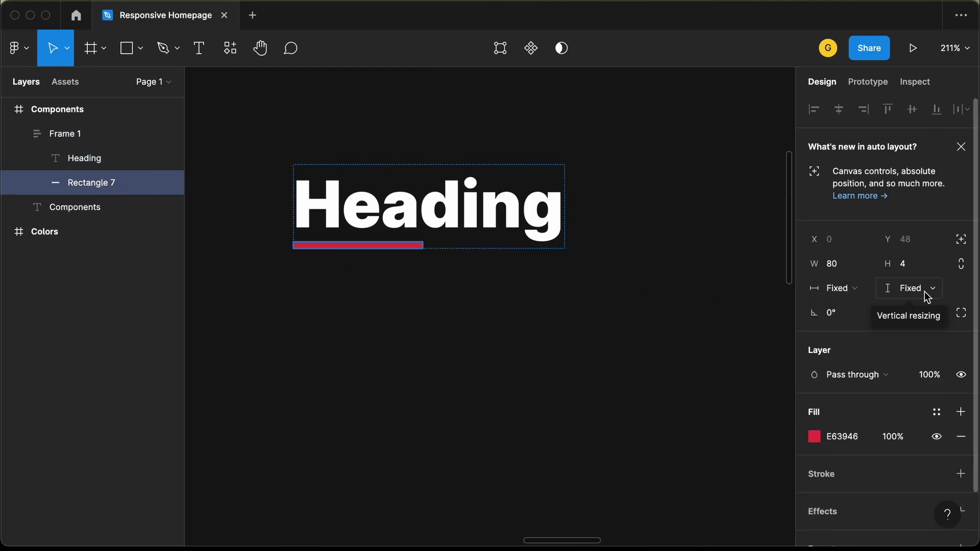
left_click(116, 152)
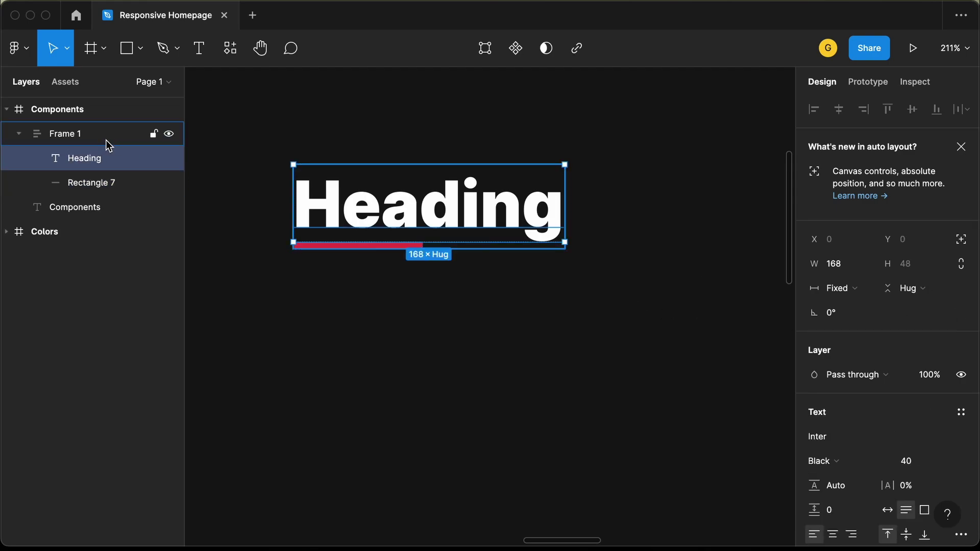
left_click(105, 139)
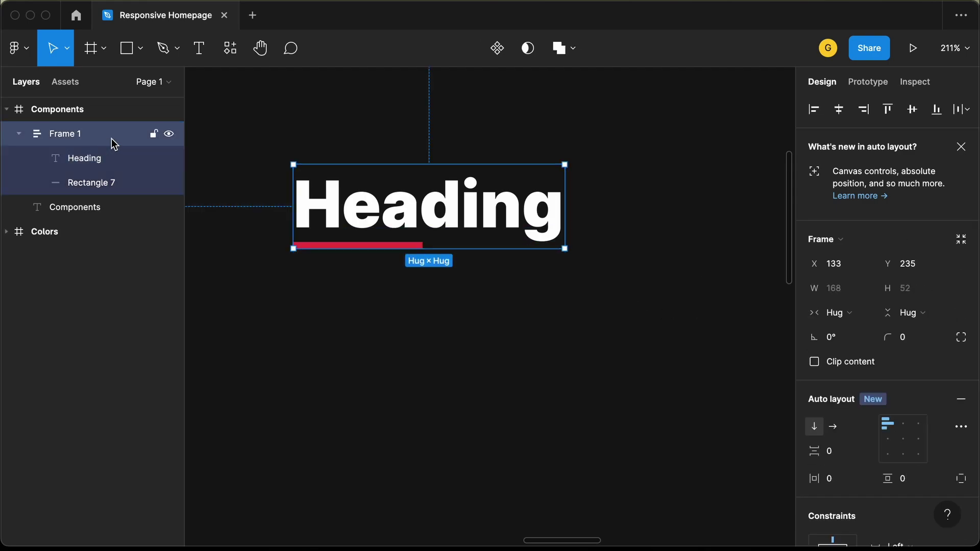
left_click(497, 51)
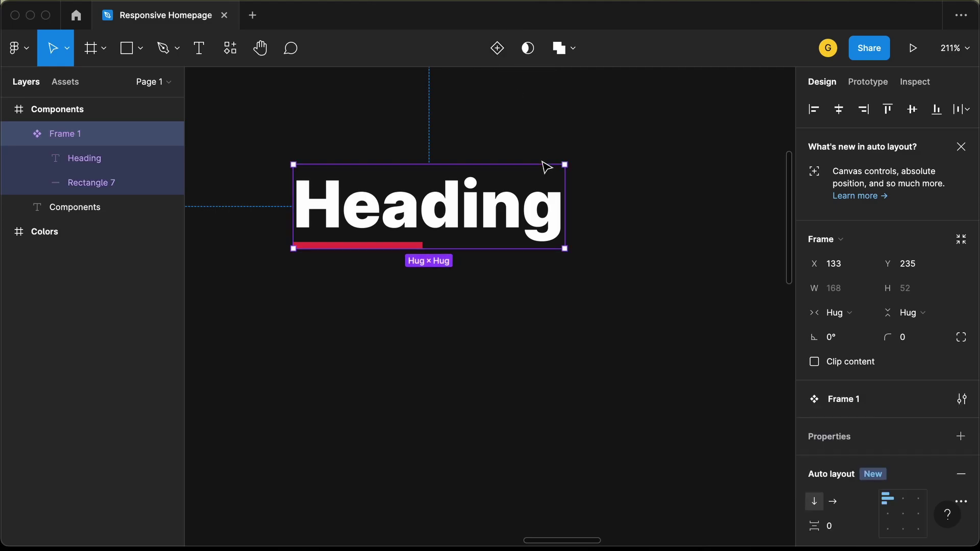
double_click(92, 140)
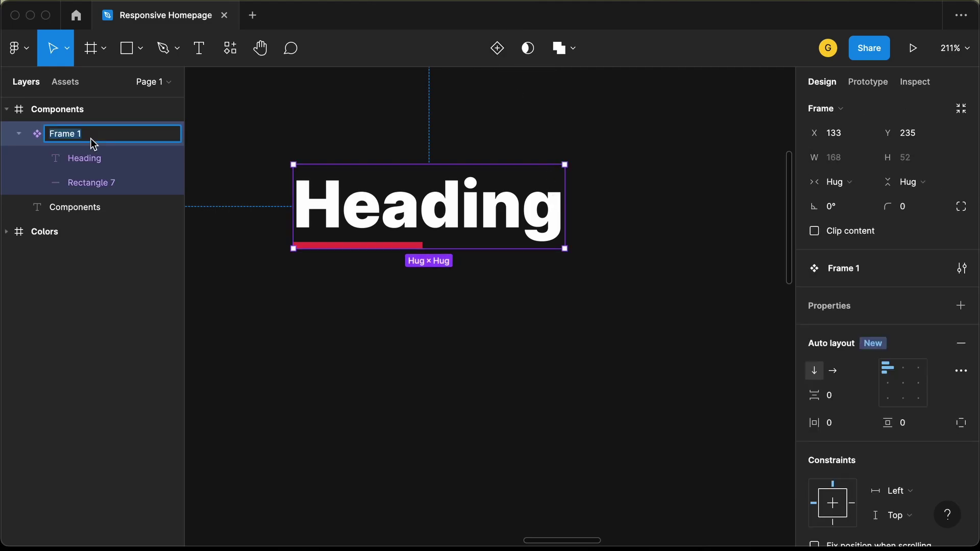
type("Heading")
key("Return")
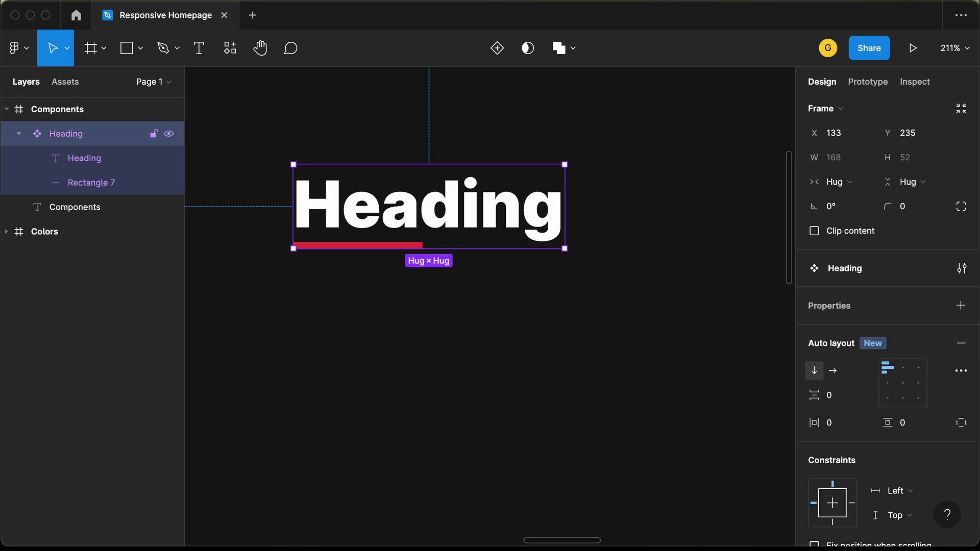
left_click(220, 283)
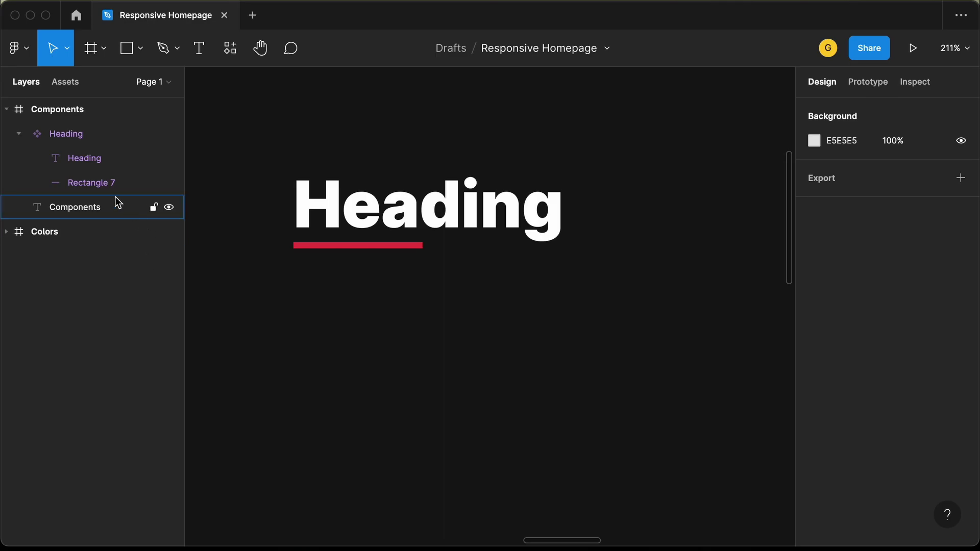
Place an instance of the local Heading component beneath the main component in the Components frame
left_click(65, 82)
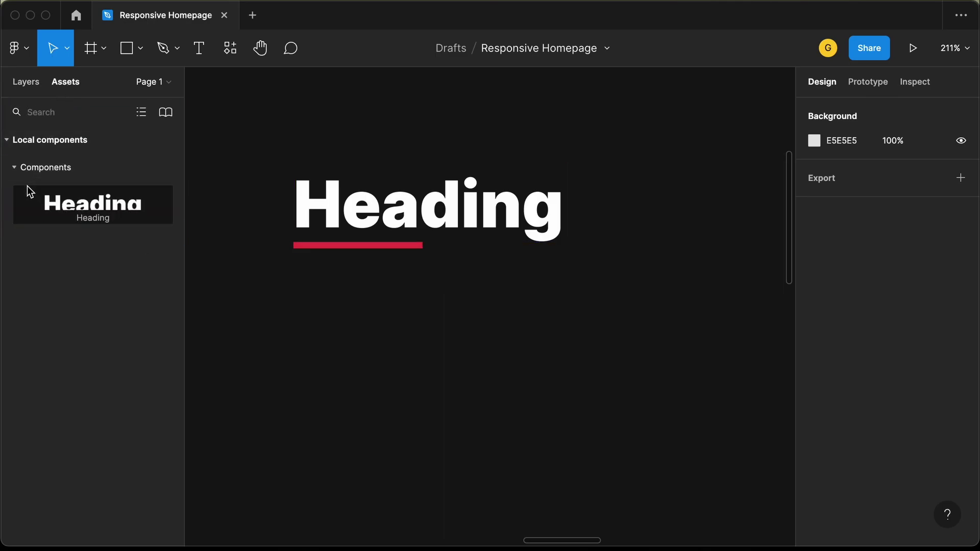
left_click(14, 167)
left_click(14, 167)
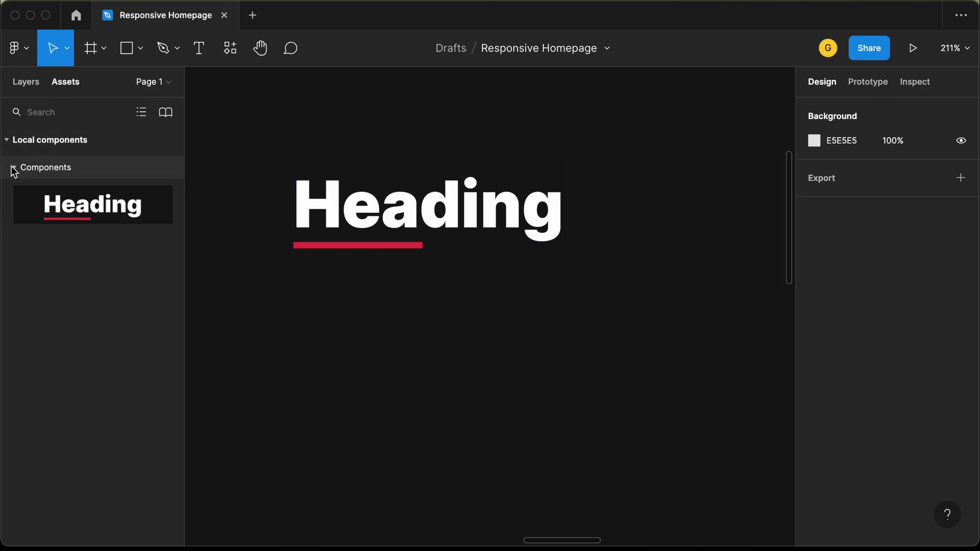
left_click_drag(72, 203, 365, 397)
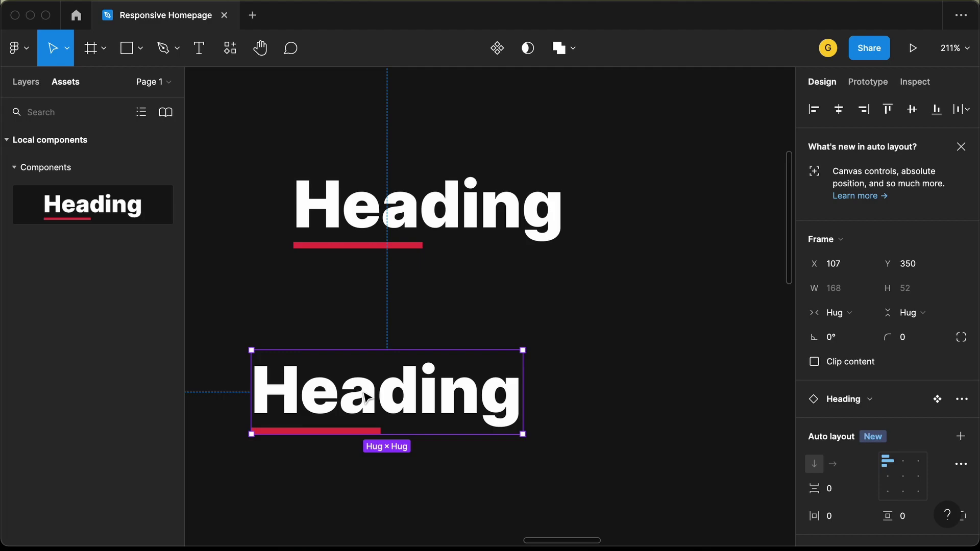
Replace the instance's text with "This is the heading"
double_click(365, 397)
double_click(365, 397)
type("T")
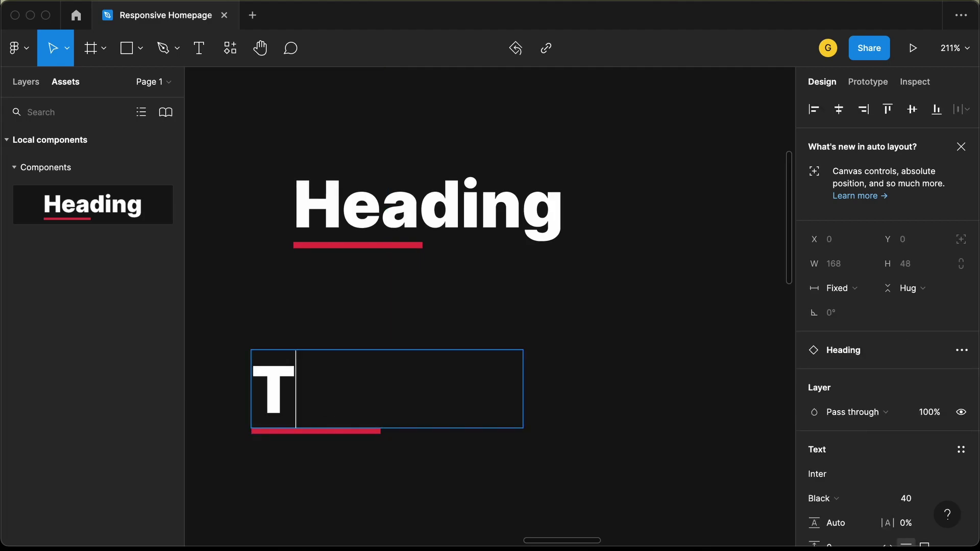
type("his is the heading")
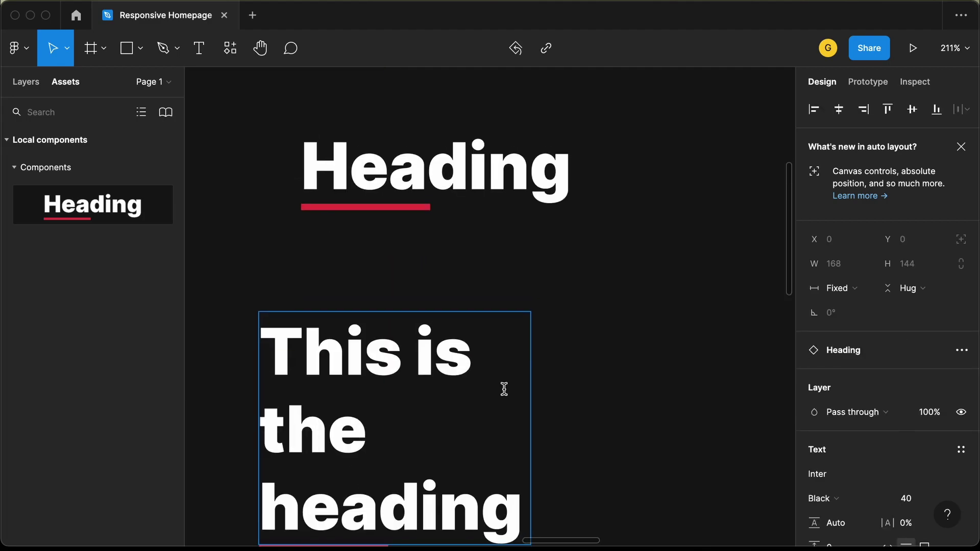
scroll(504, 389, "down", 5)
scroll(550, 351, "up", 2)
scroll(550, 351, "right", 2)
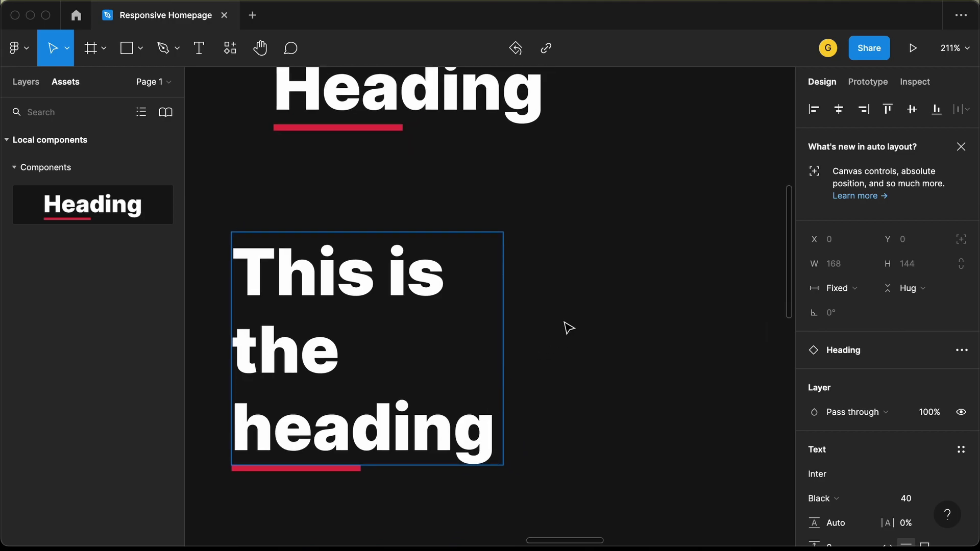
key("Escape")
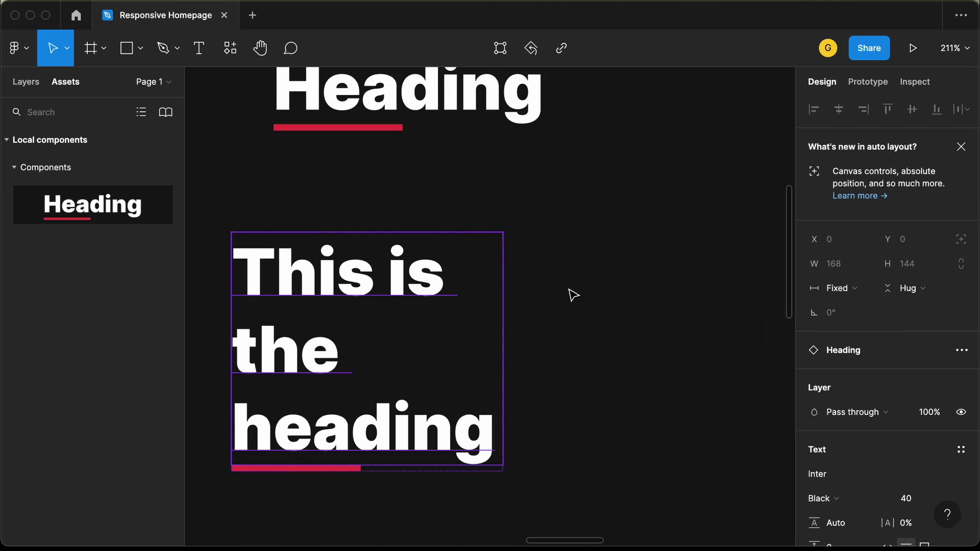
Widen the whole "This is the heading" instance from its right edge to about 306
left_click(571, 294)
left_click(431, 313)
key("Escape")
left_click(483, 319)
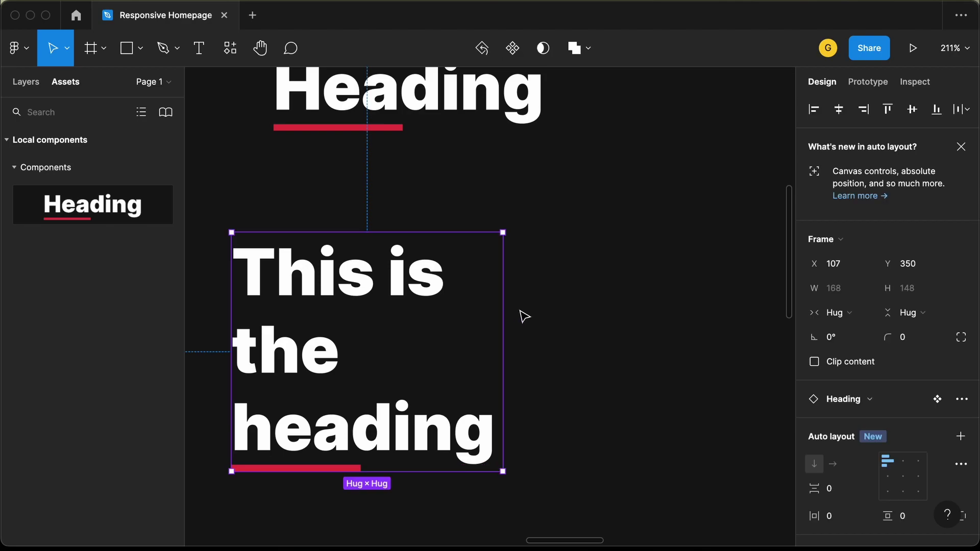
left_click_drag(505, 317, 726, 276)
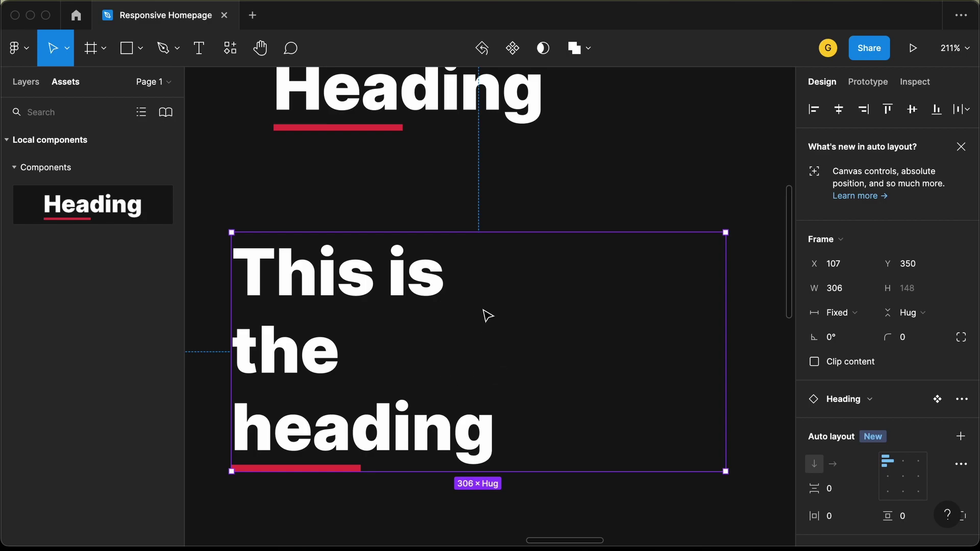
Set the horizontal resizing of the main Heading component's text layer to Fill container
scroll(429, 313, "up", 3)
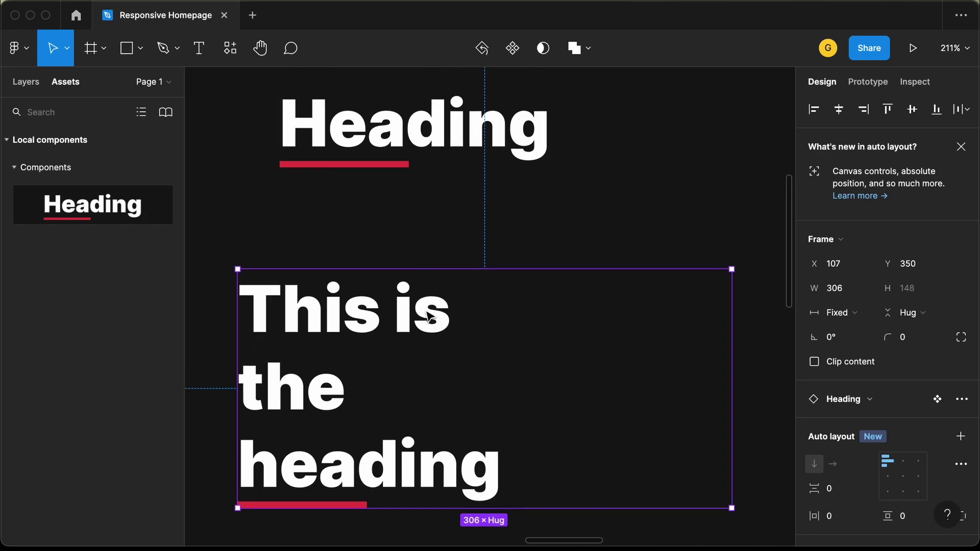
double_click(455, 160)
key("alt+1")
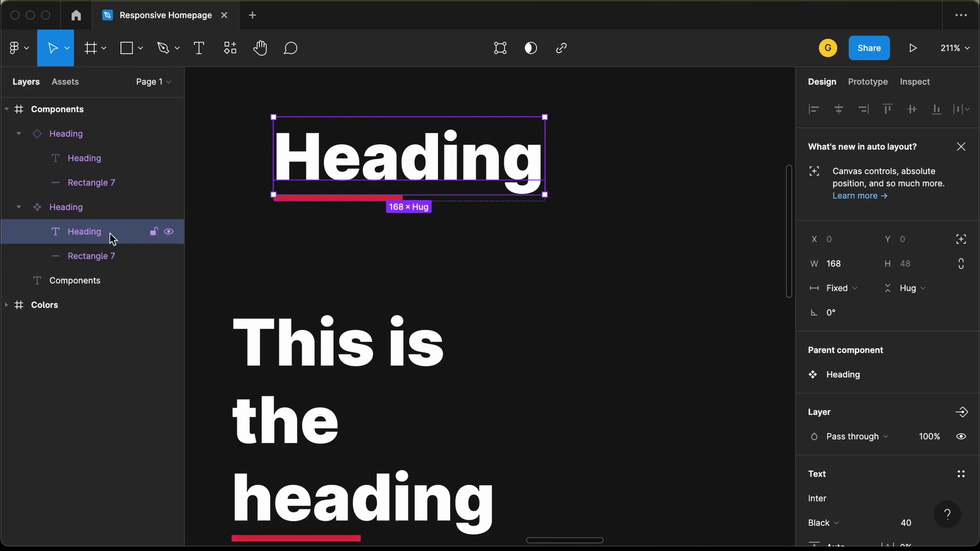
left_click(846, 295)
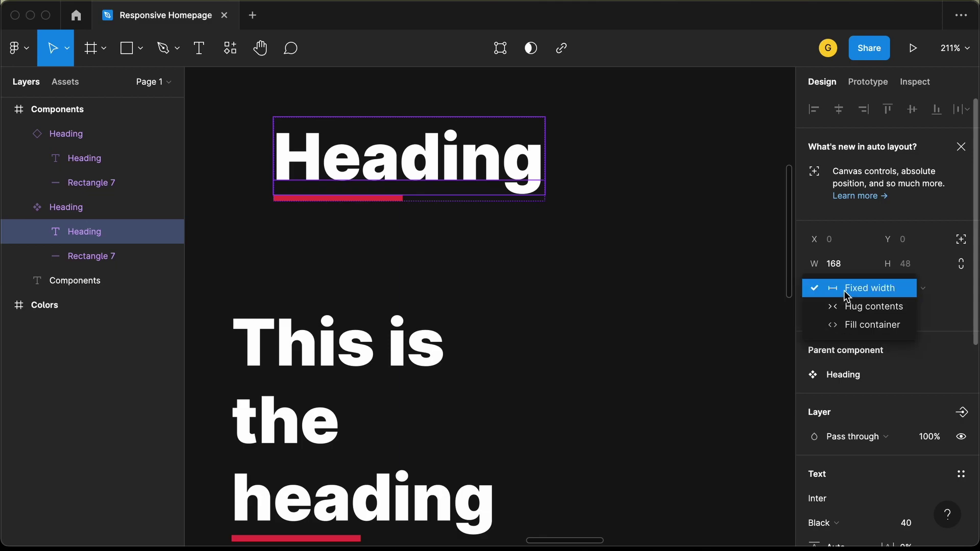
left_click(868, 325)
Widen the main Heading component to about 185 so its word fits on one line
left_click(126, 215)
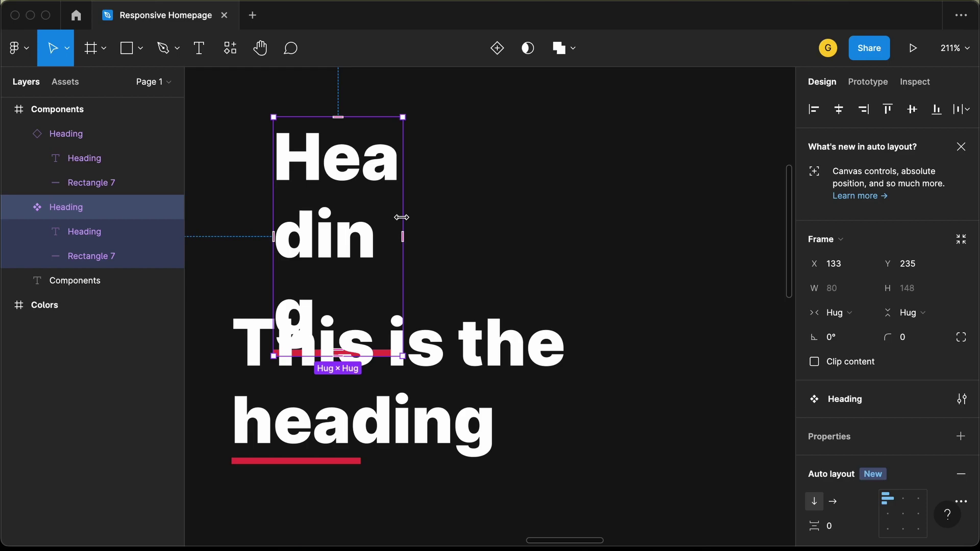
left_click_drag(401, 218, 591, 209)
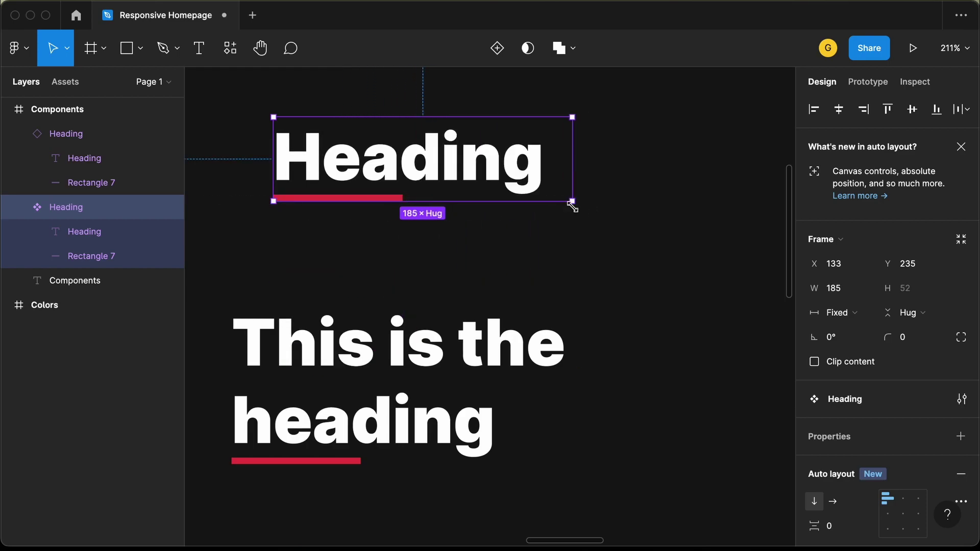
left_click(587, 245)
Select the "This is the heading" instance beneath the main component
scroll(508, 324, "down", 3)
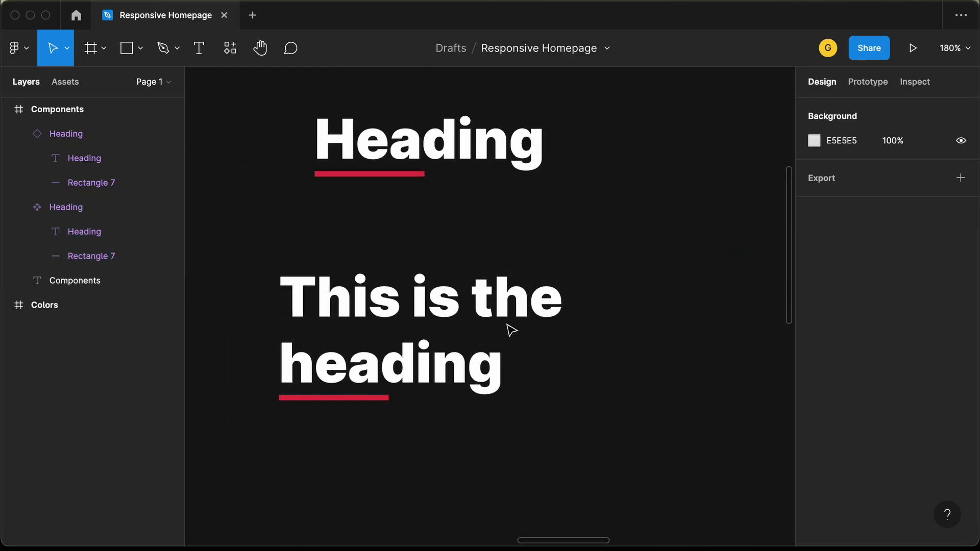
scroll(511, 329, "down", 5)
left_click(479, 306)
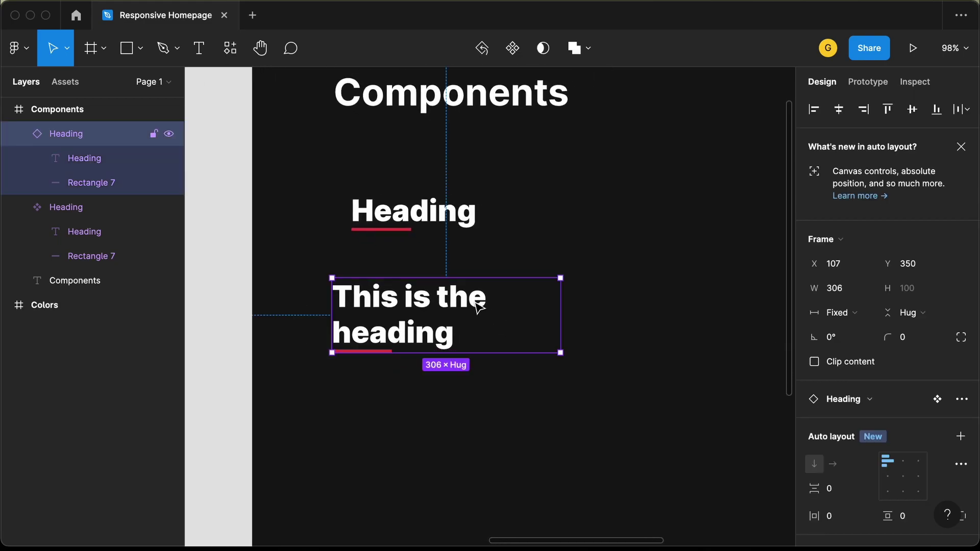
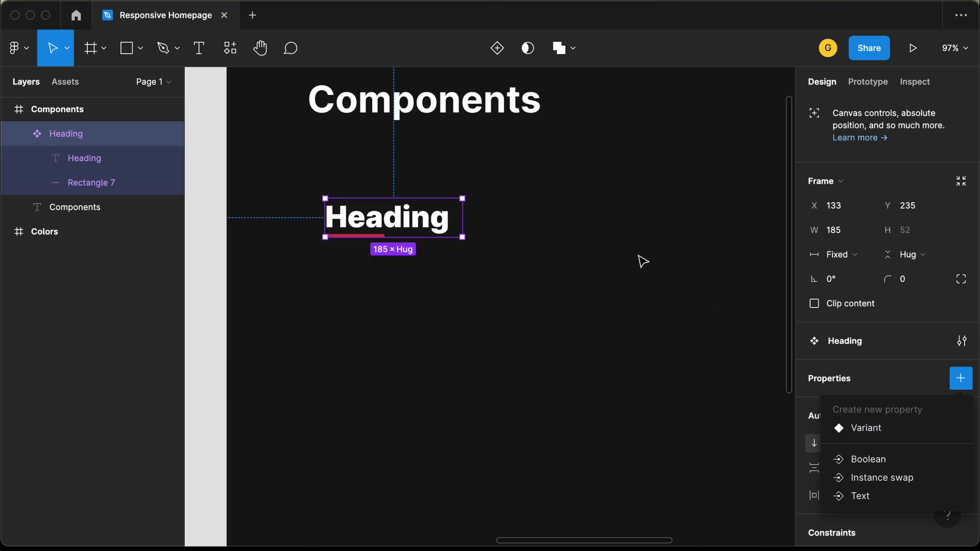
Add a second variant to the Heading component, keeping its default variant name
left_click(722, 259)
left_click(335, 225)
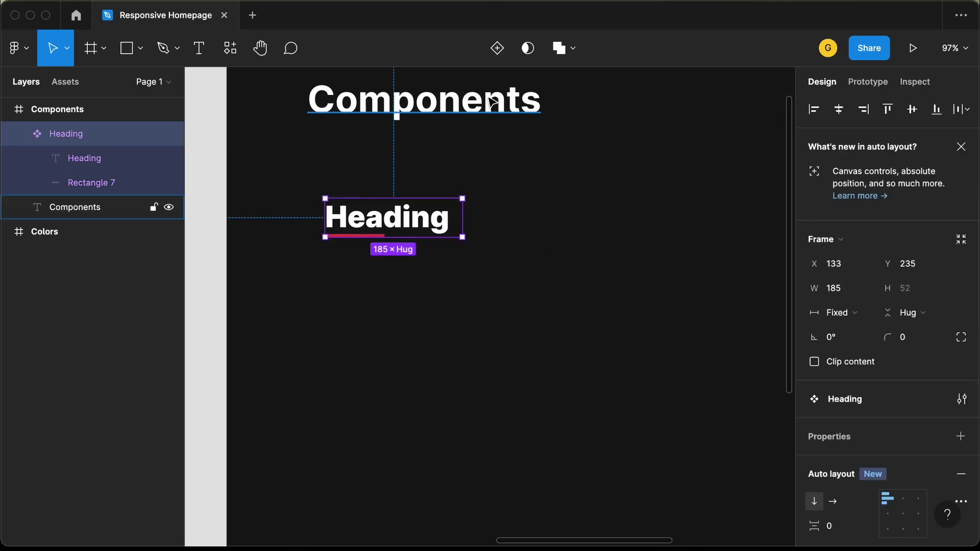
left_click(499, 47)
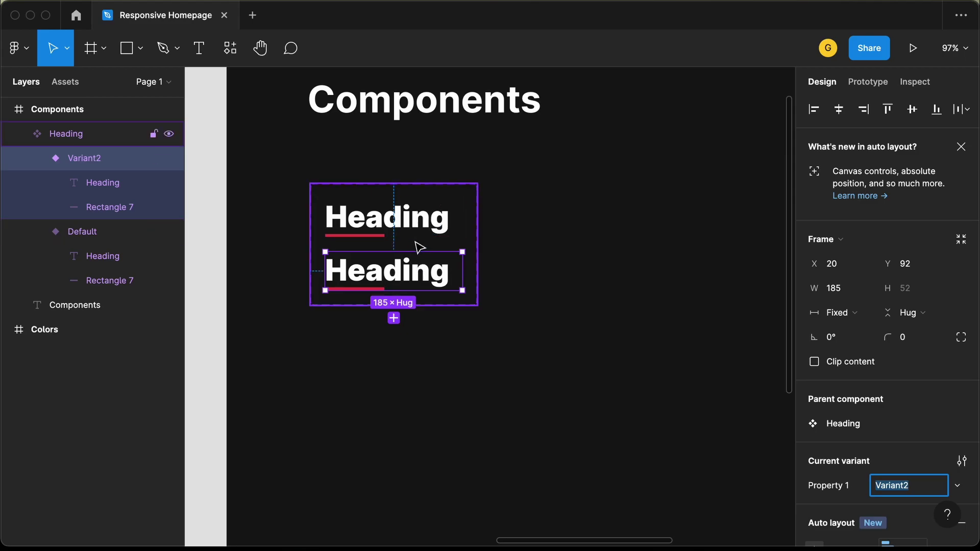
key("Escape")
key("Escape")
Set the font size of the second Heading variant's text to 24
scroll(460, 298, "up", 3)
scroll(470, 283, "up", 1)
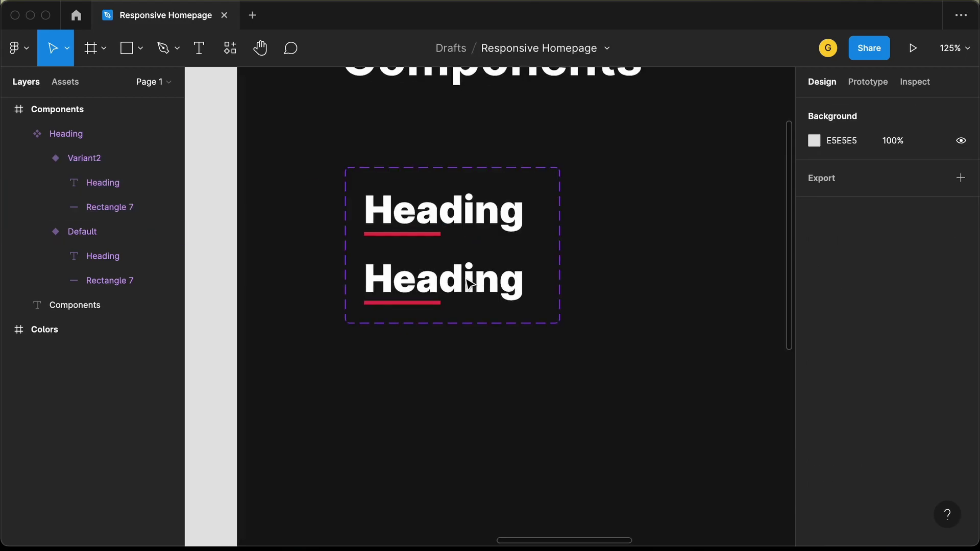
left_click(467, 280)
double_click(465, 277)
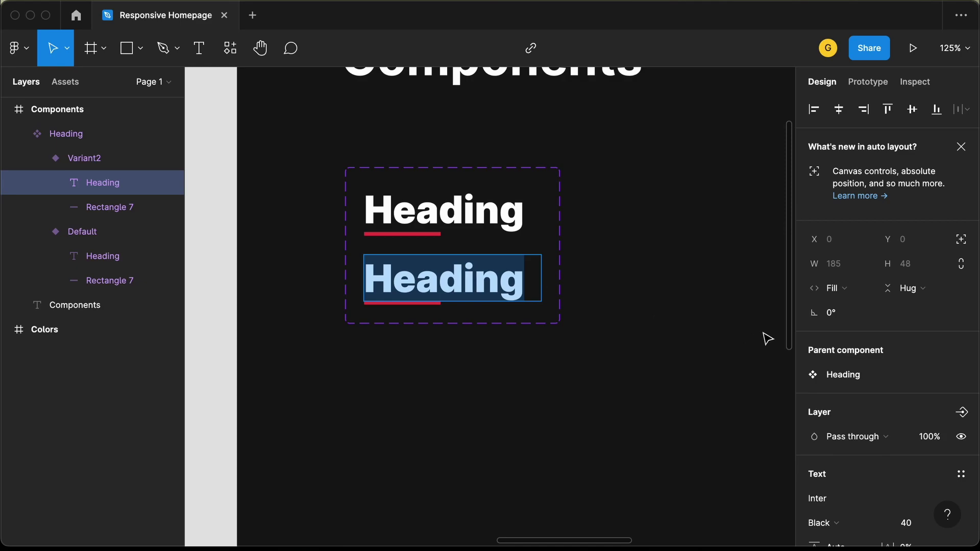
key("Escape")
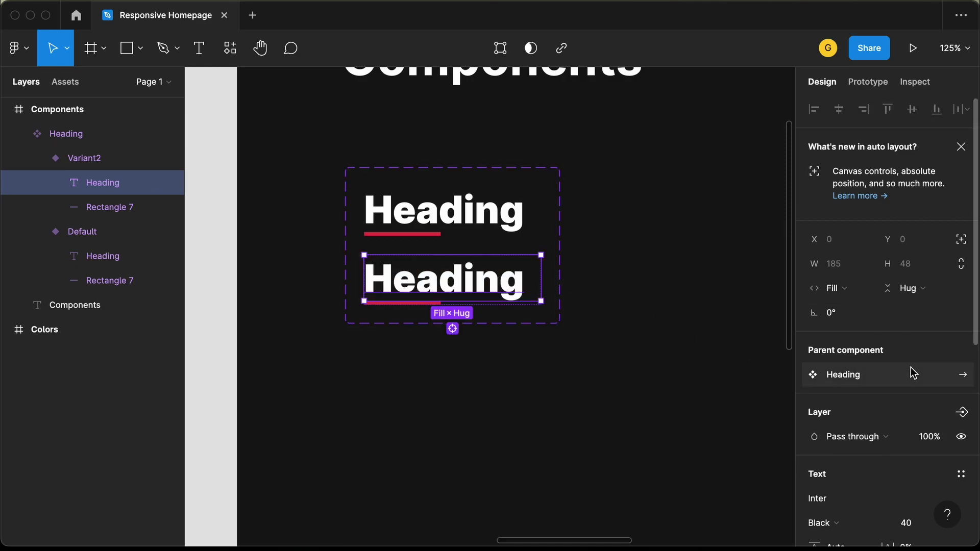
scroll(908, 375, "down", 2)
left_click(922, 448)
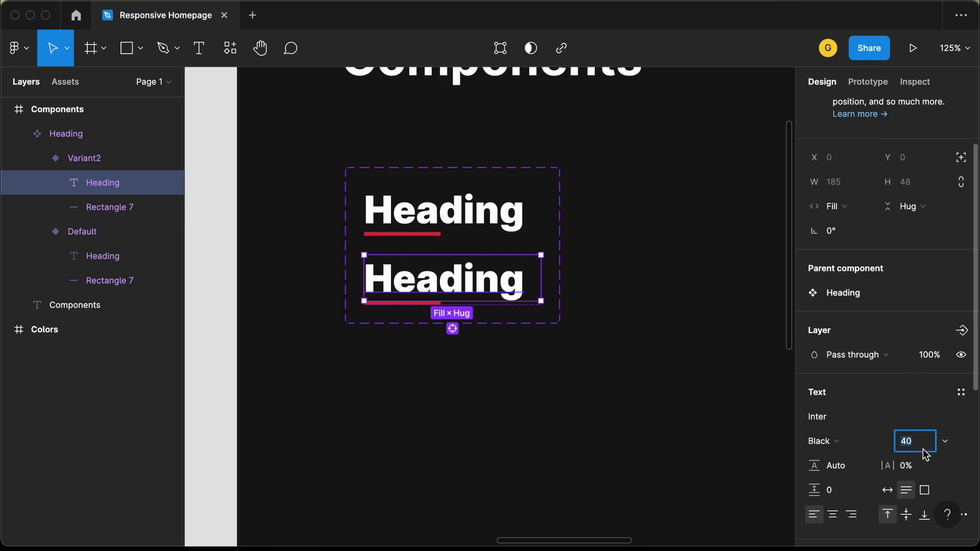
type("2")
key("Return")
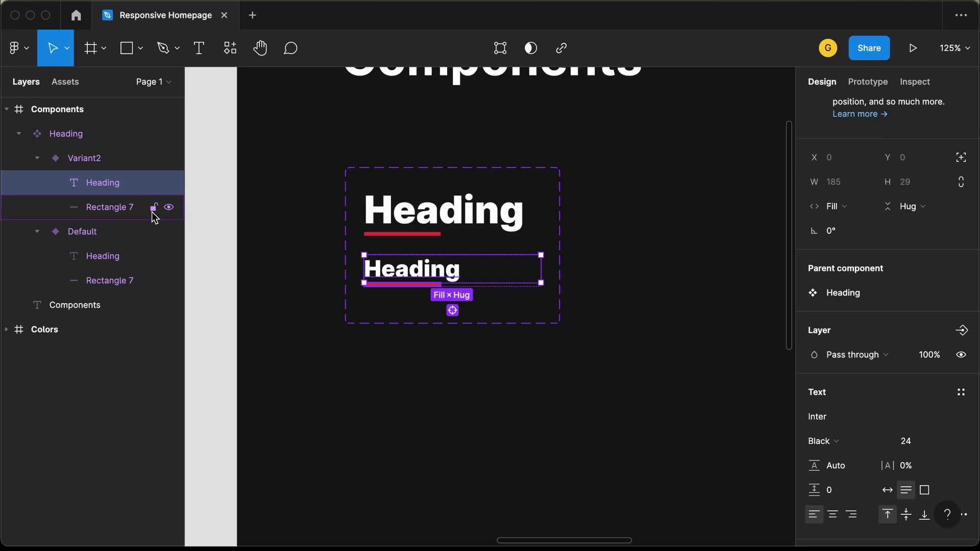
Shorten the red underline rectangle of the second Heading variant to a width of 50
left_click(110, 210)
scroll(376, 255, "up", 5)
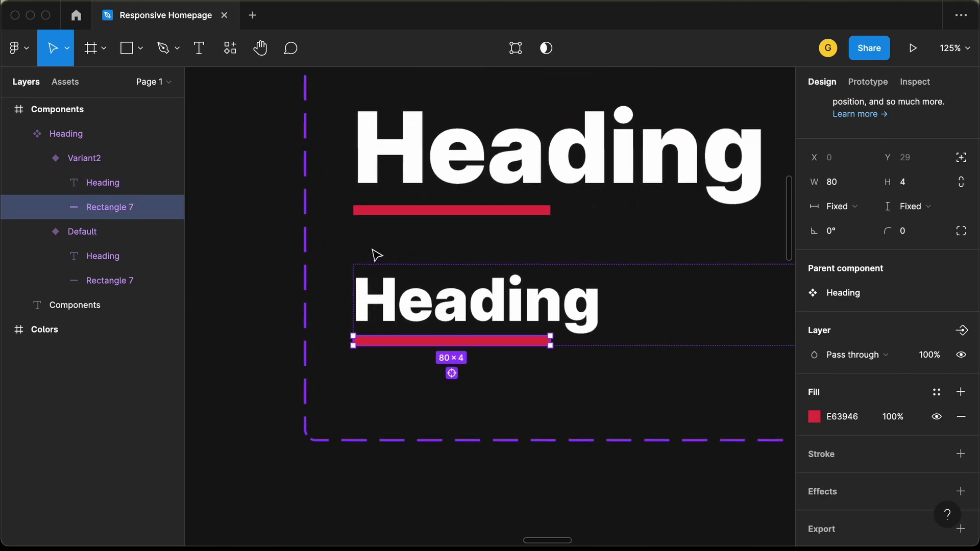
left_click(839, 186)
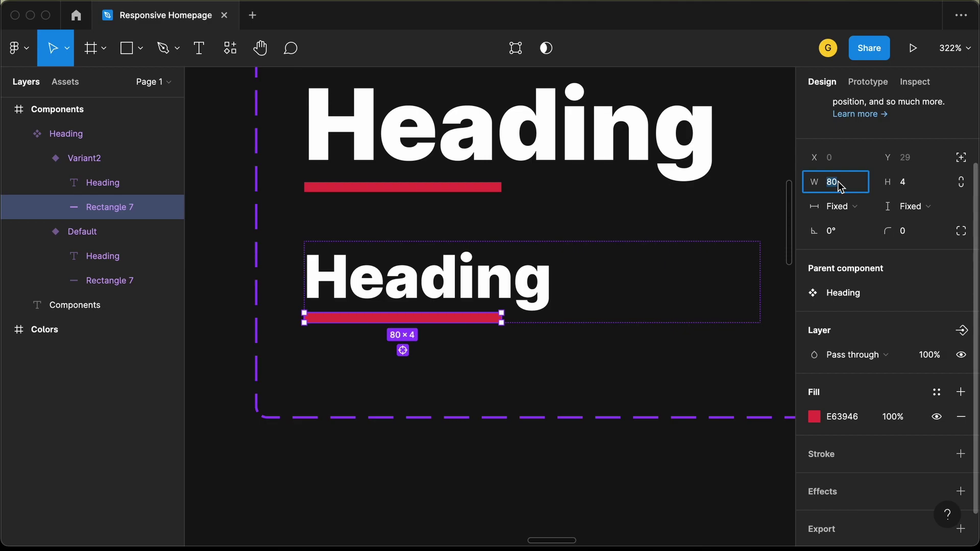
type("60")
key("Return")
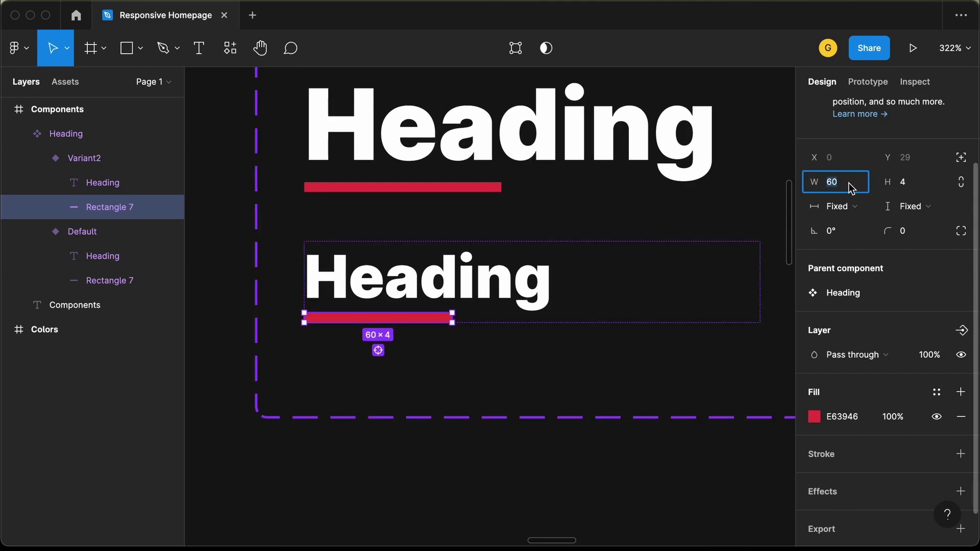
type("50")
key("Return")
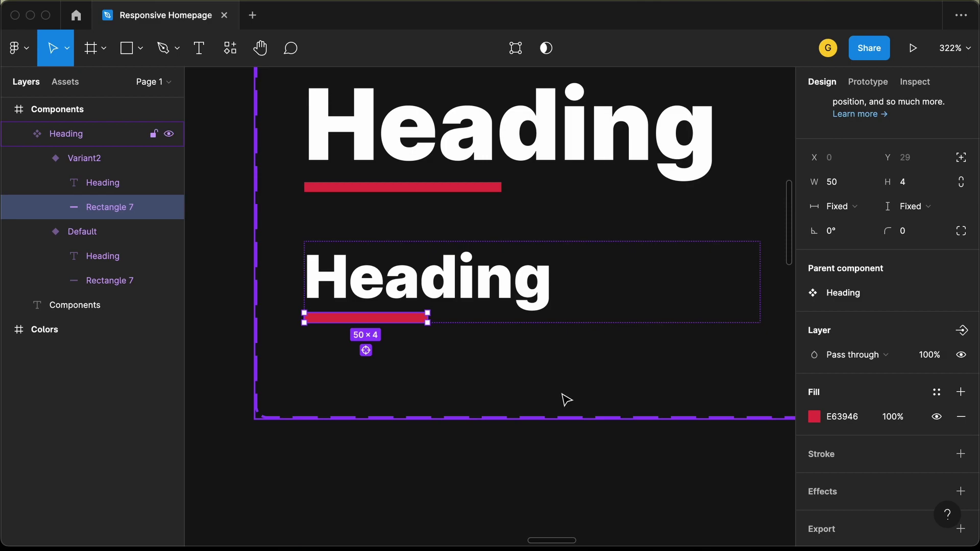
key("Escape")
scroll(552, 448, "down", 5)
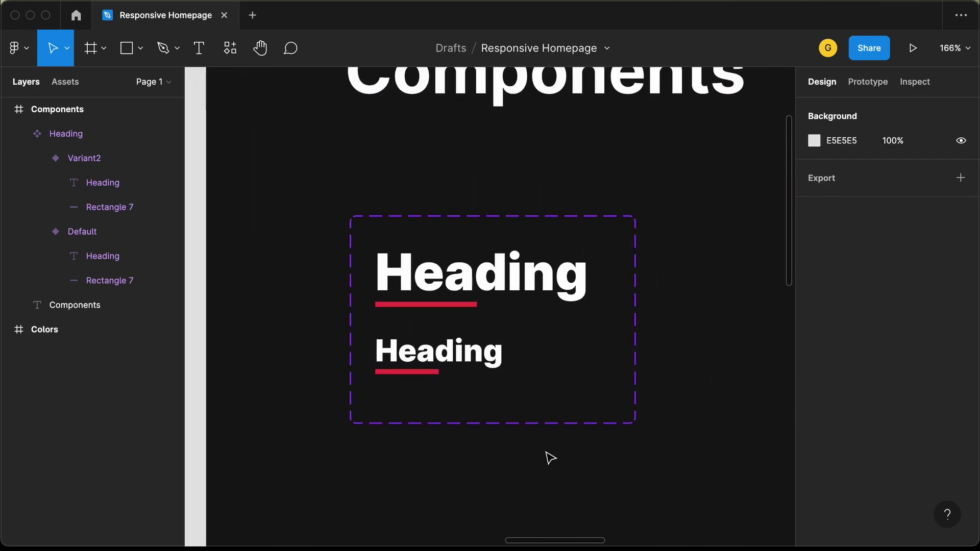
scroll(549, 457, "down", 1)
scroll(488, 280, "down", 1)
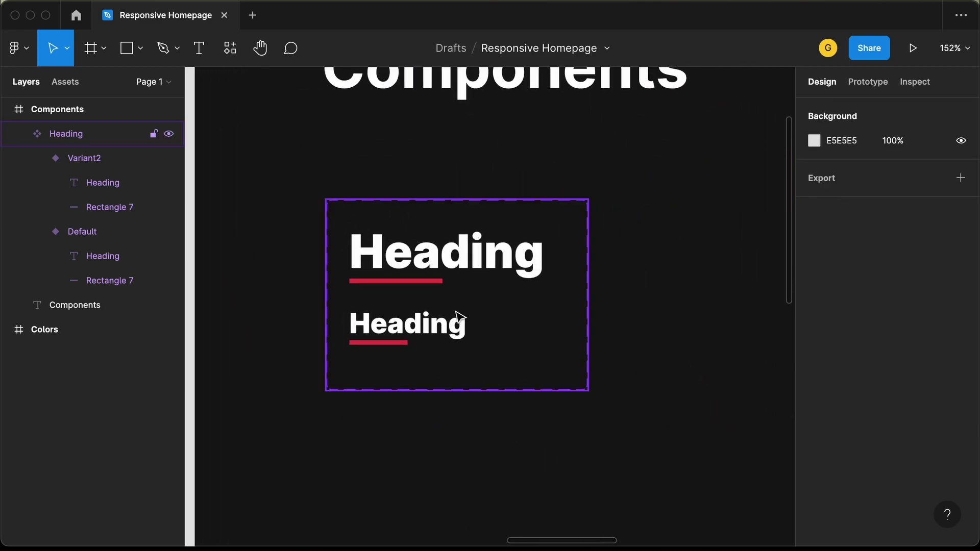
Rename the Heading component's variant property "Property 1" to "Platform"
left_click(97, 232)
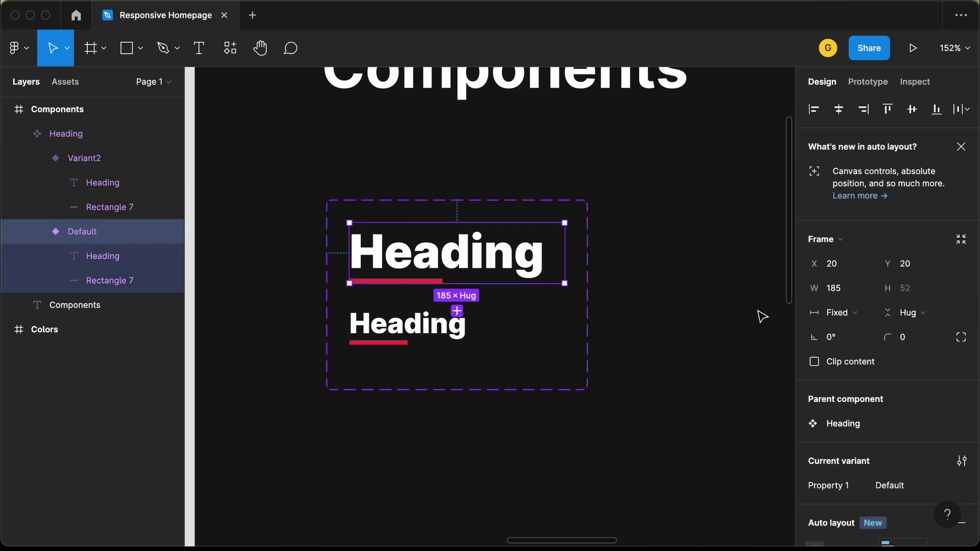
scroll(894, 392, "down", 3)
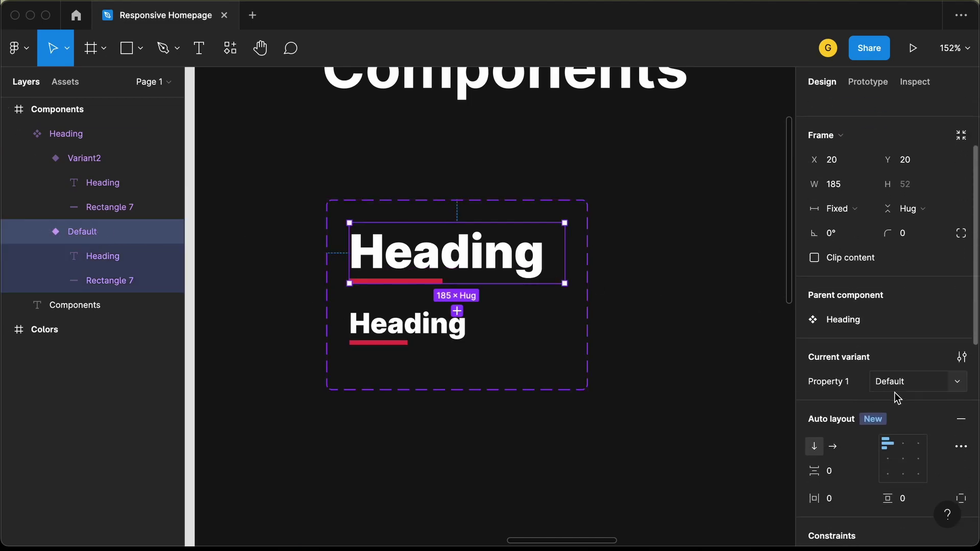
scroll(886, 385, "down", 1)
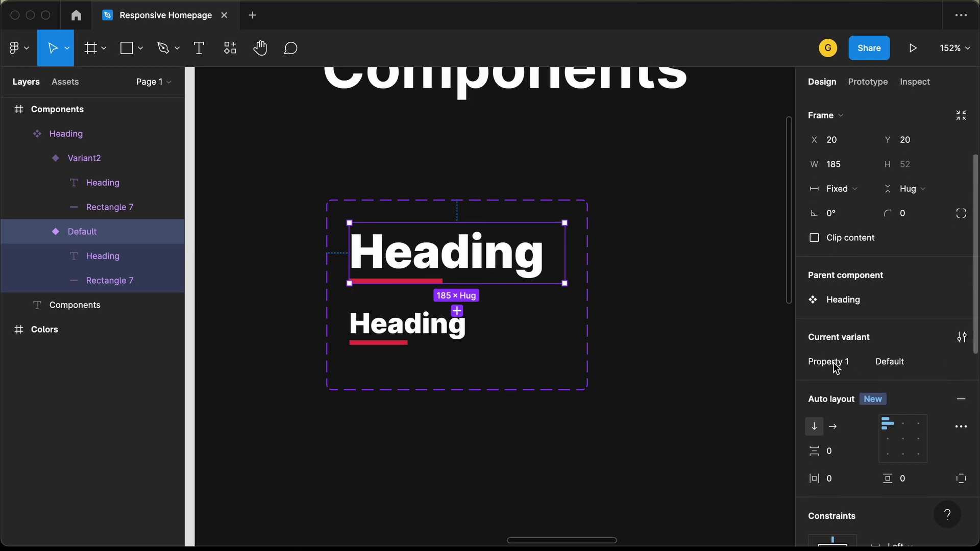
double_click(839, 363)
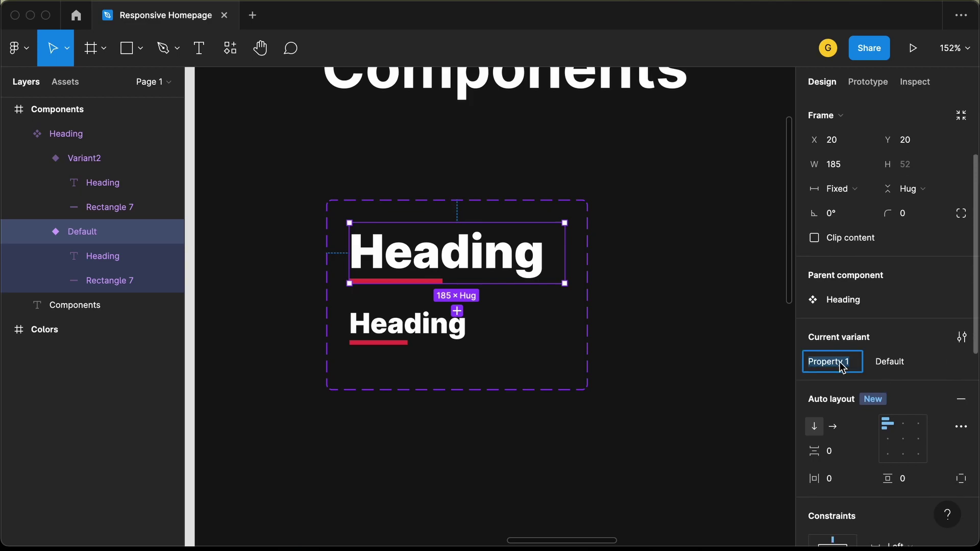
type("Platform")
key("Return")
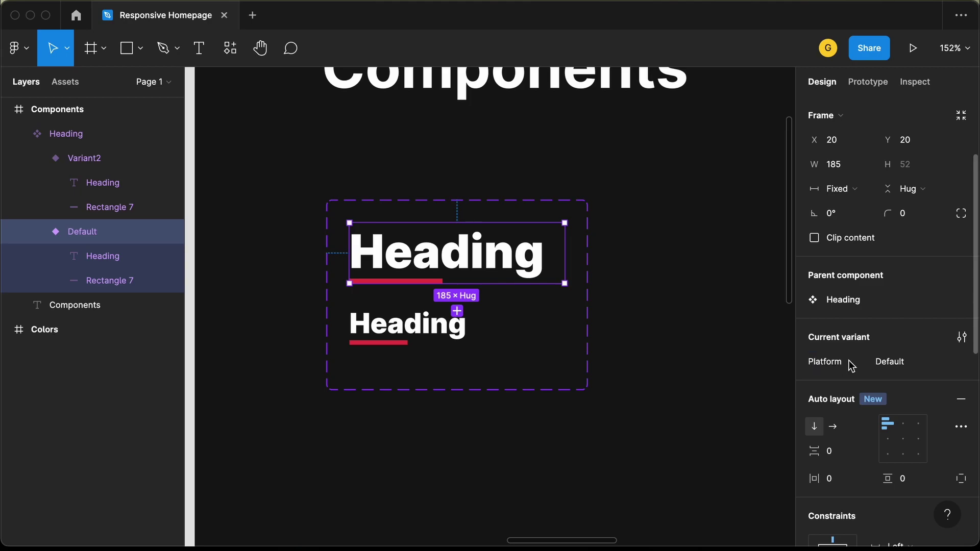
Set the Platform value of the larger Heading variant to Desktop
left_click(906, 363)
type("De")
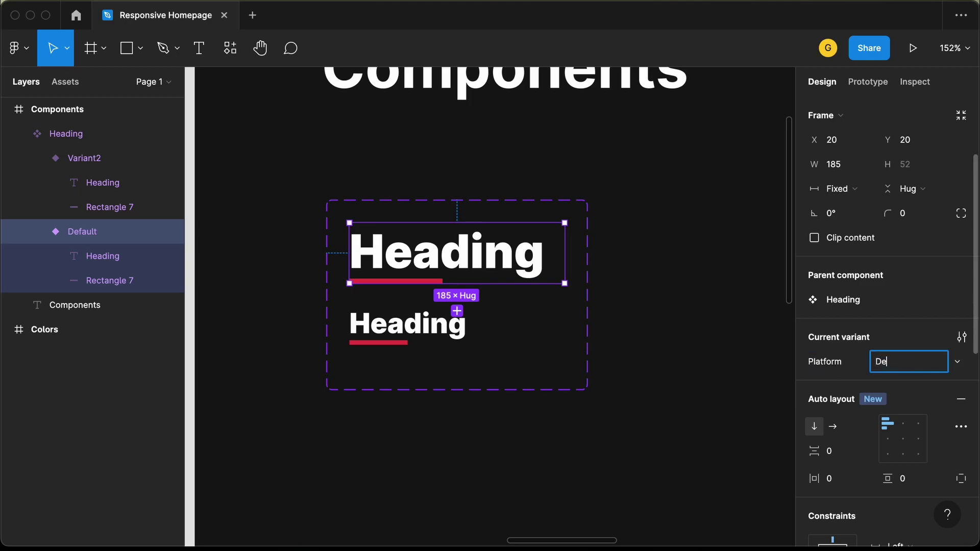
type("sktop")
key("Return")
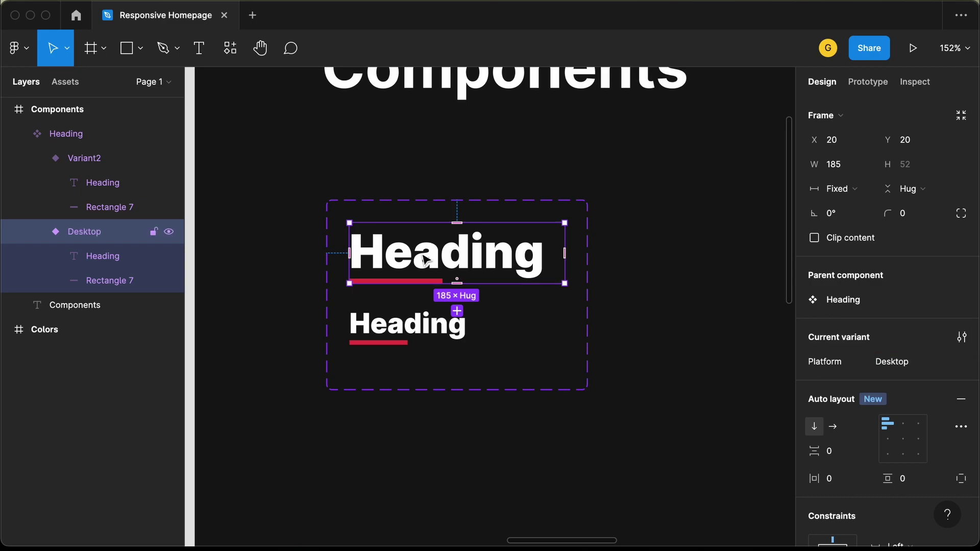
Set the Platform value of the smaller Heading variant to Smartphone
left_click(414, 325)
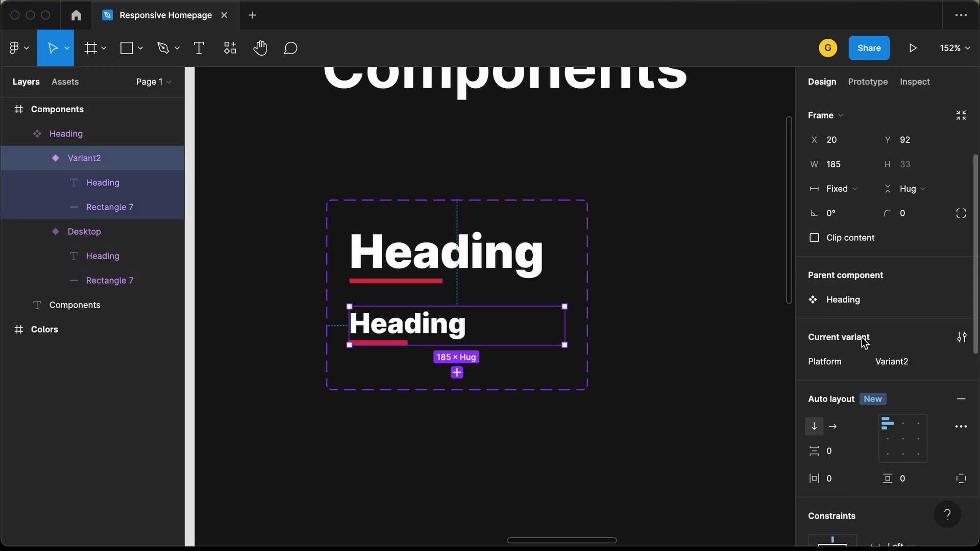
left_click(917, 364)
type("S")
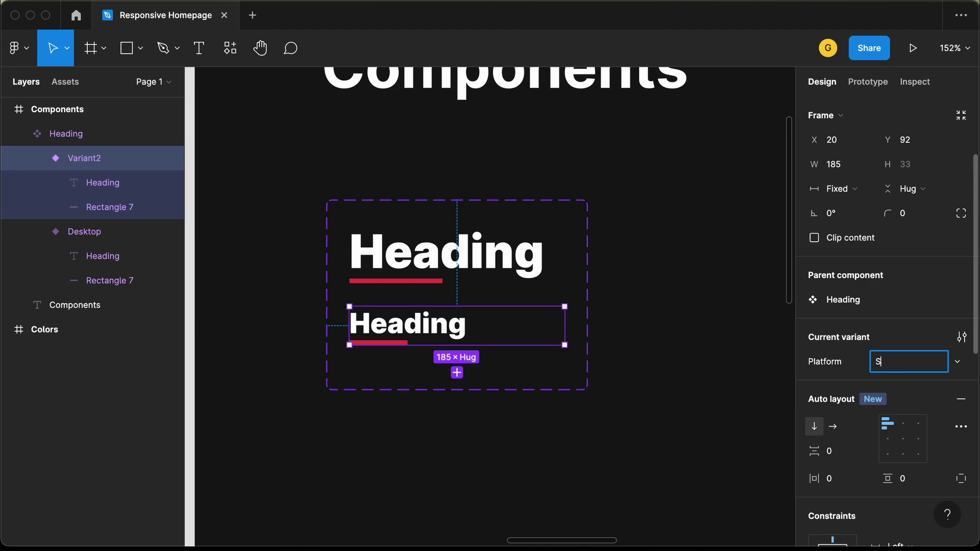
type("martphone")
key("Return")
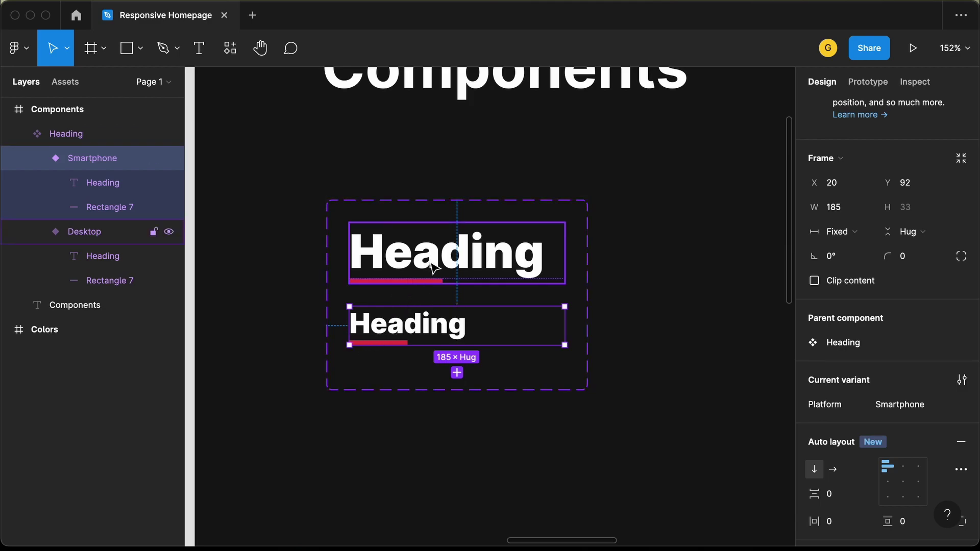
Add a third Heading variant based on the Desktop variant, keeping its default Platform value
left_click(431, 262)
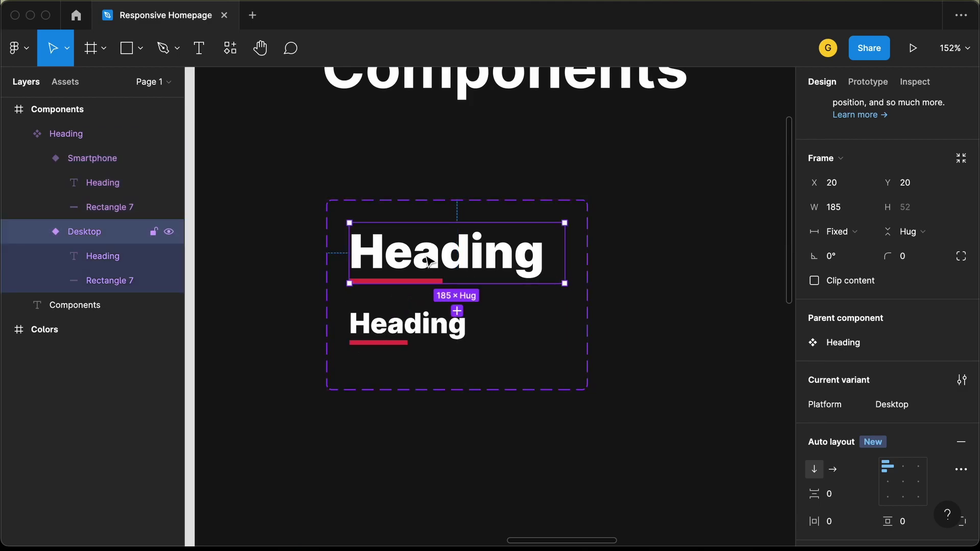
left_click(456, 311)
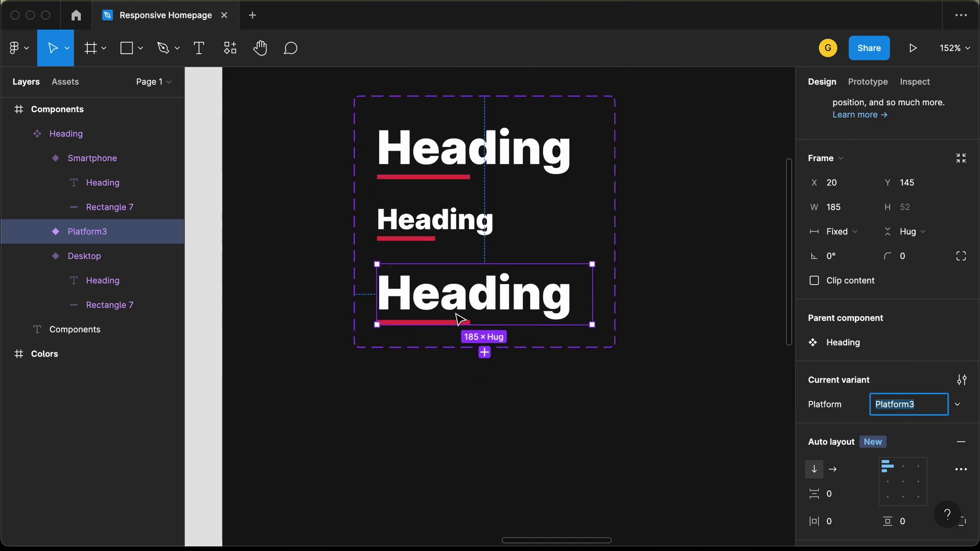
key("Return")
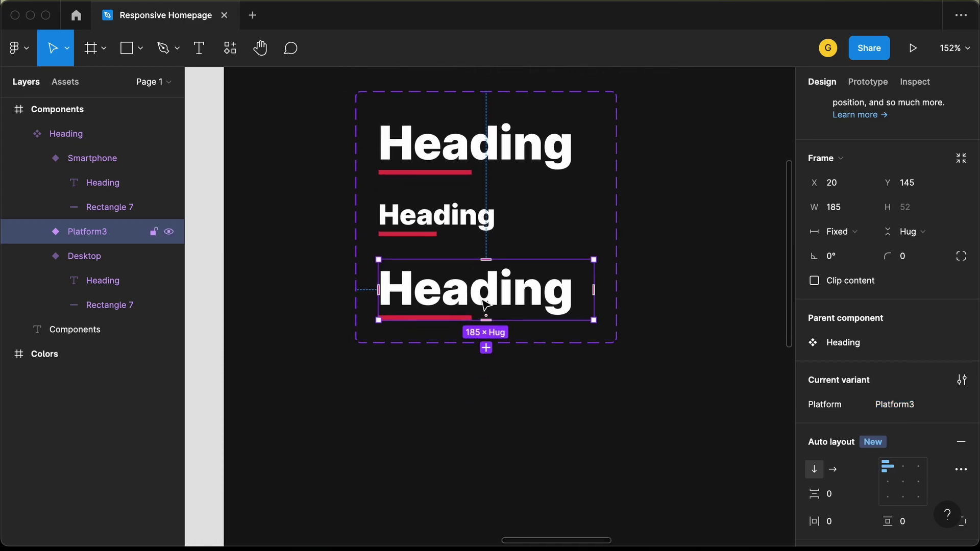
Recolour the third variant's underline to yellow FFCA28, sampled with the eyedropper from the yellow swatch in the Colors frame
left_click(445, 319)
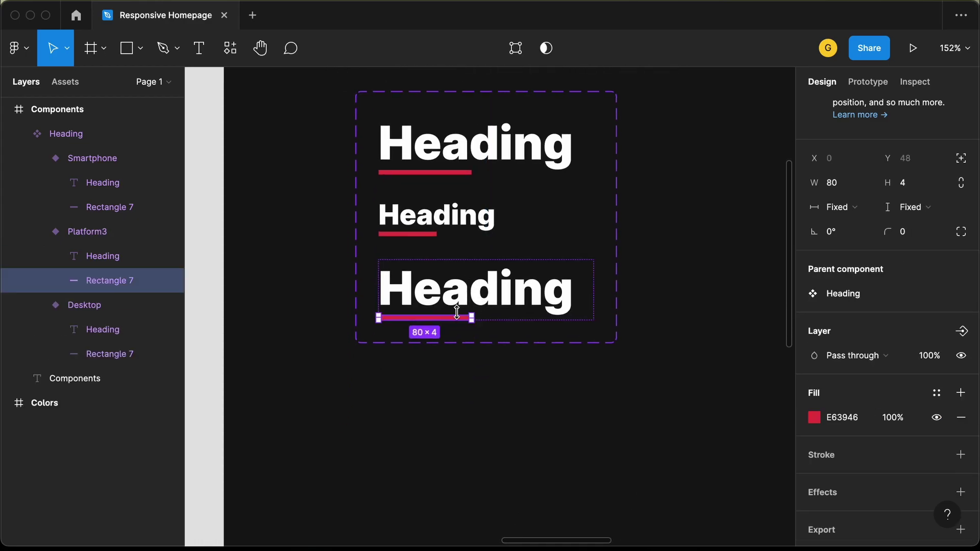
left_click(814, 418)
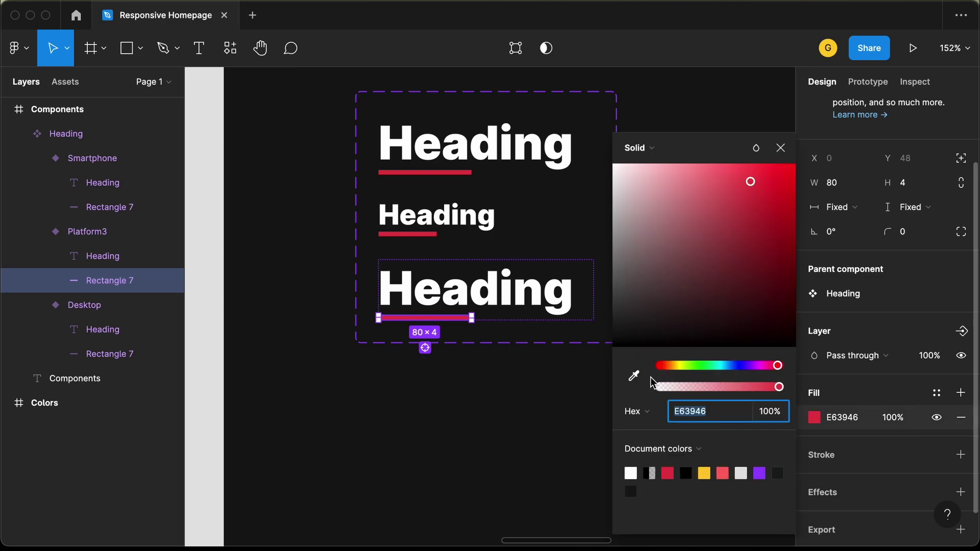
left_click(633, 376)
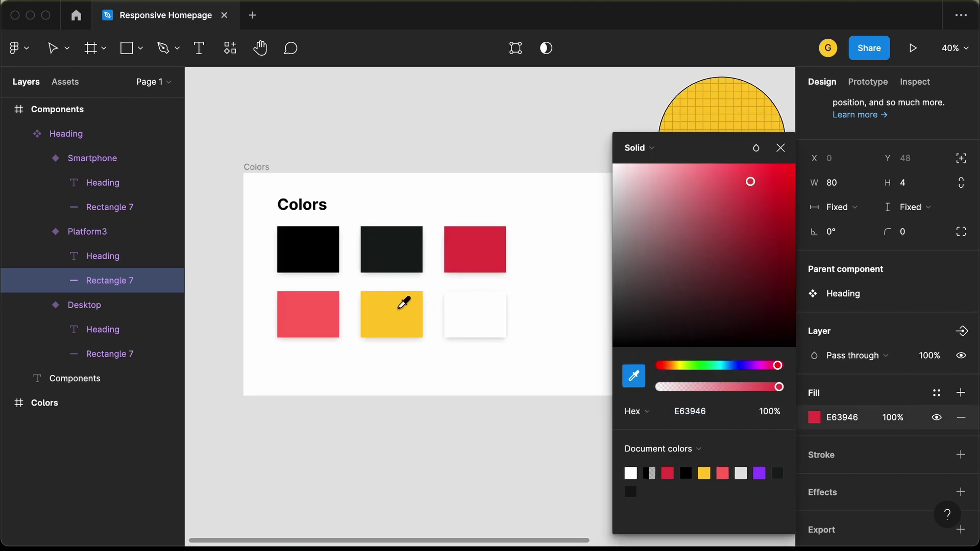
left_click(398, 309)
scroll(403, 314, "right", 3)
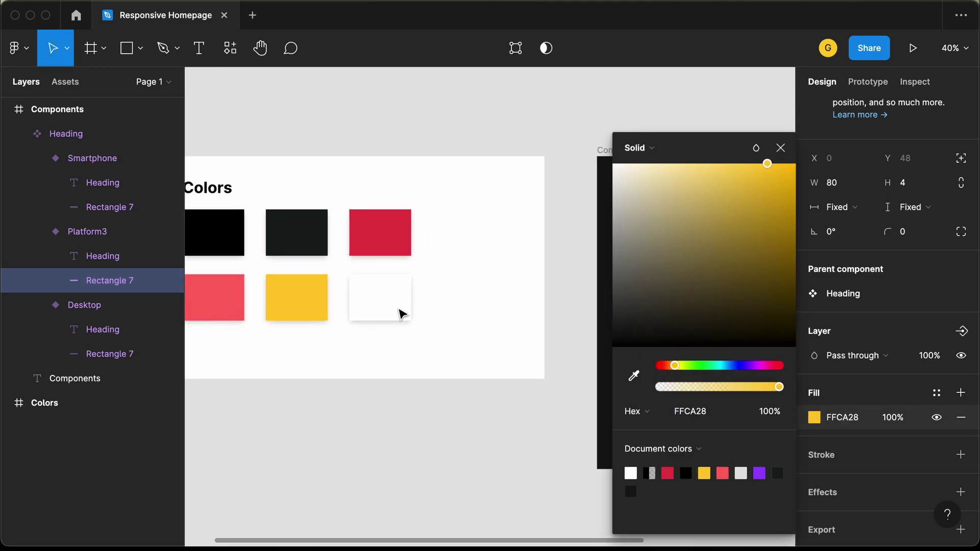
scroll(401, 314, "left", 5)
key("shift+2")
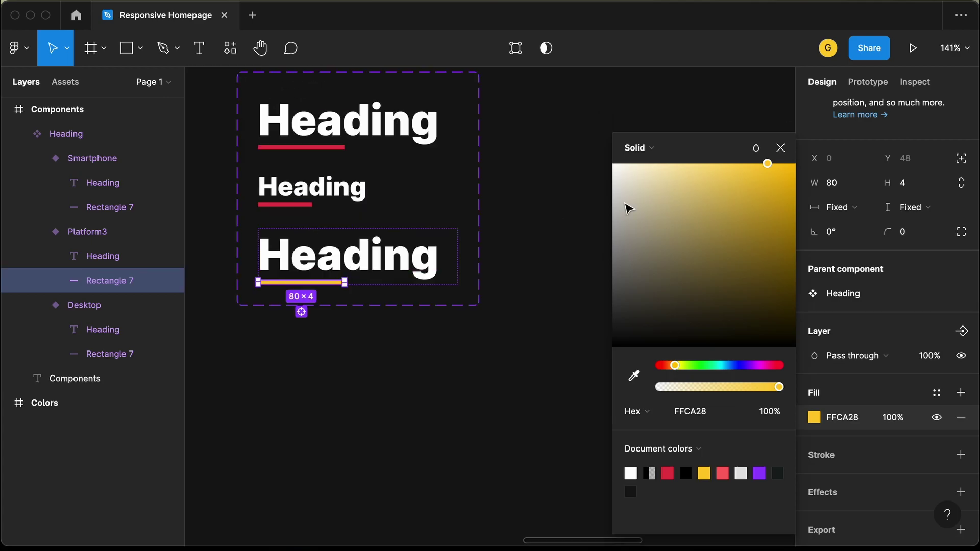
left_click(780, 148)
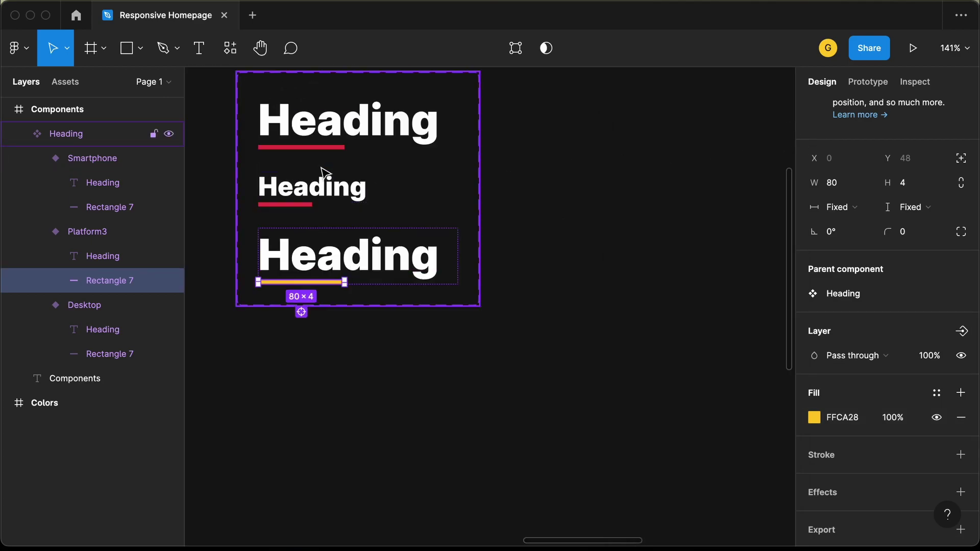
Add a fourth Heading variant based on the Smartphone variant
left_click(325, 193)
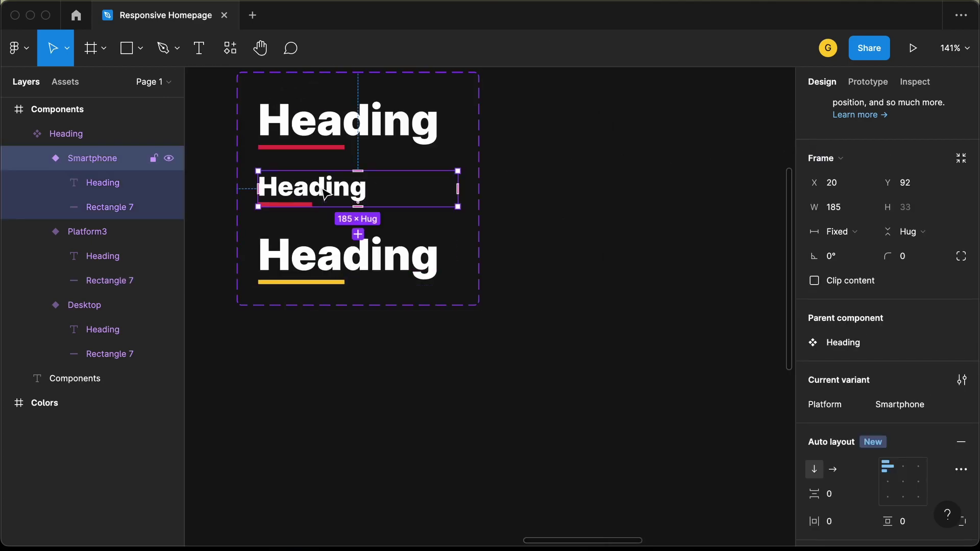
left_click(358, 234)
scroll(270, 326, "up", 5)
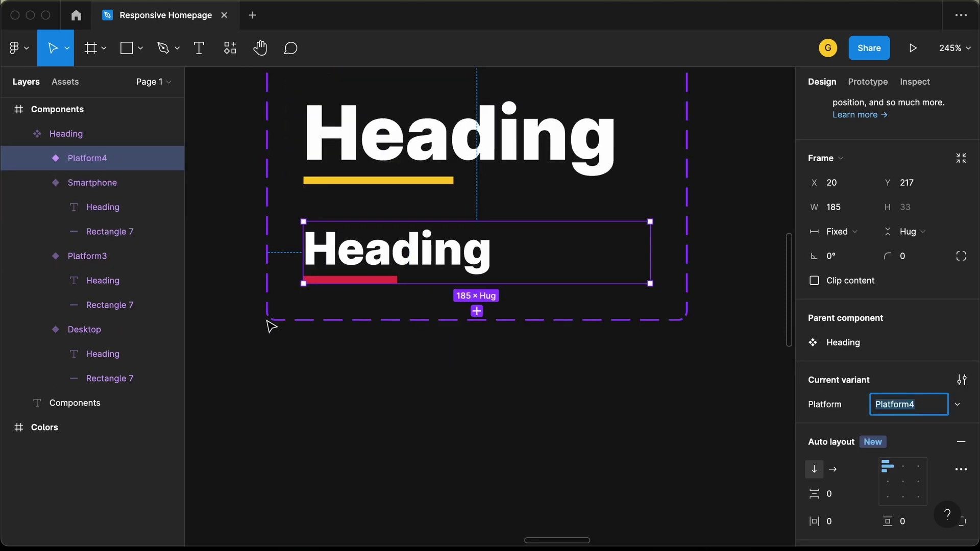
scroll(271, 325, "up", 2)
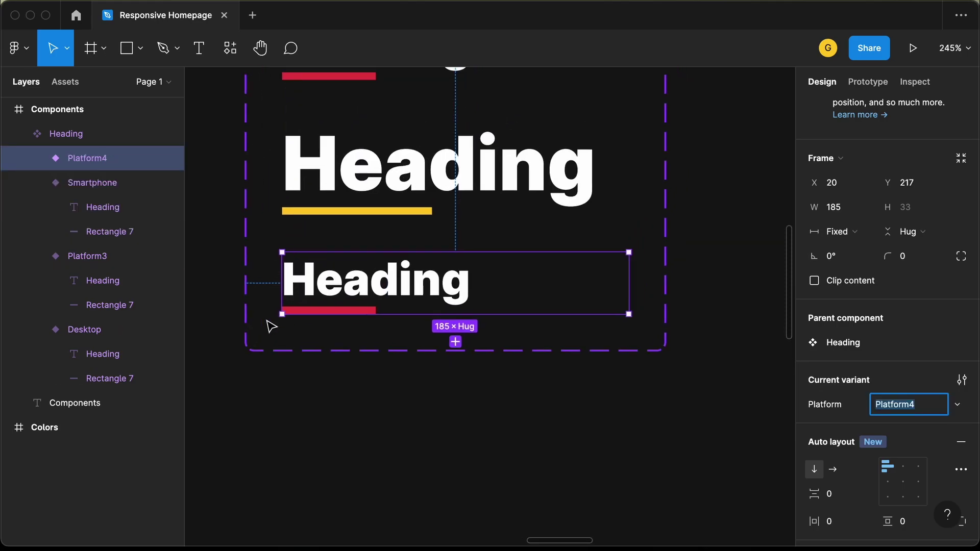
Recolour the fourth Heading variant's underline to yellow FFCA28, sampled with the eyedropper from the third variant's underline
left_click(331, 309)
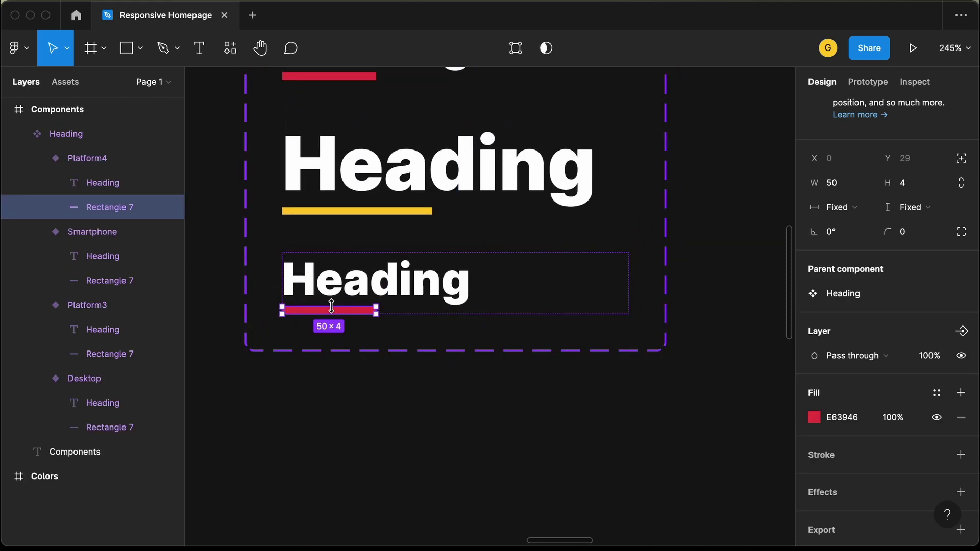
left_click(815, 417)
left_click(634, 376)
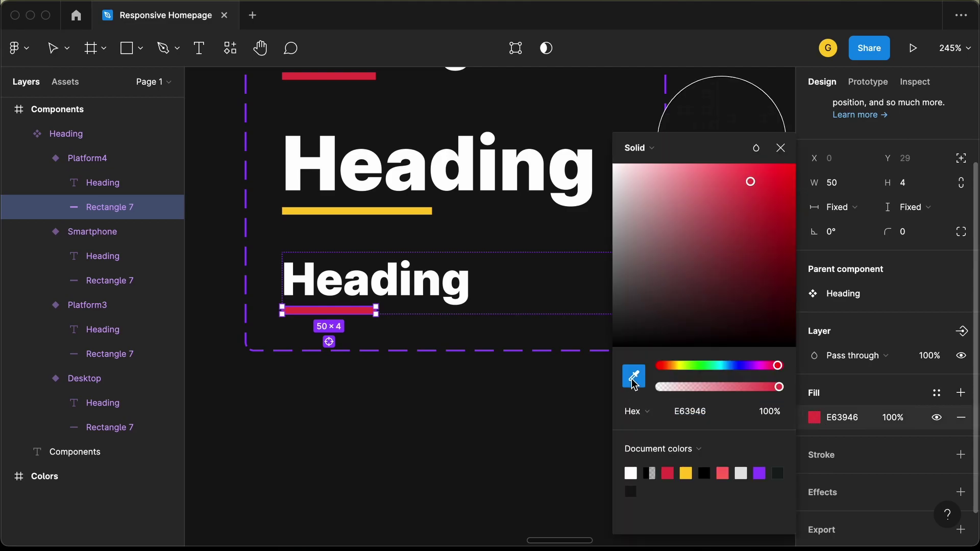
left_click(409, 211)
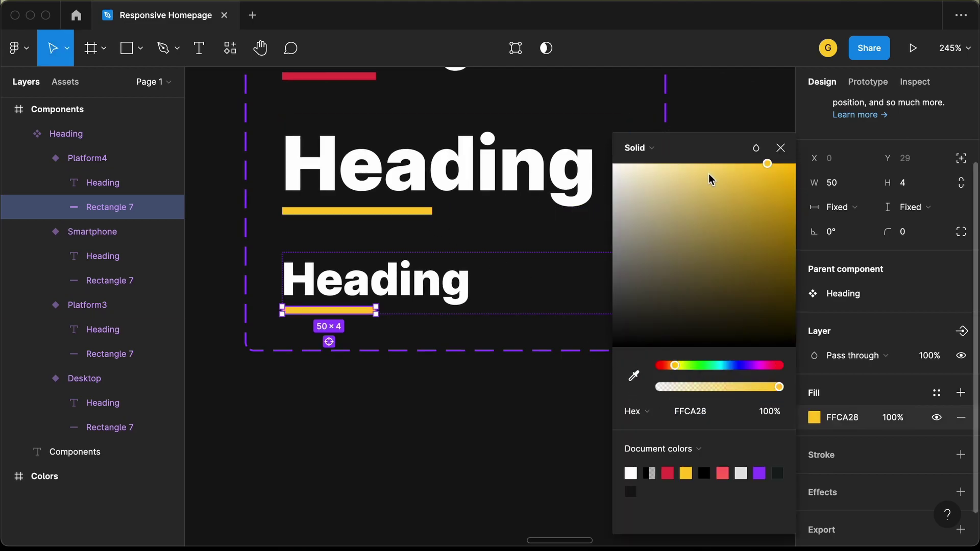
left_click(780, 148)
key("shift+1")
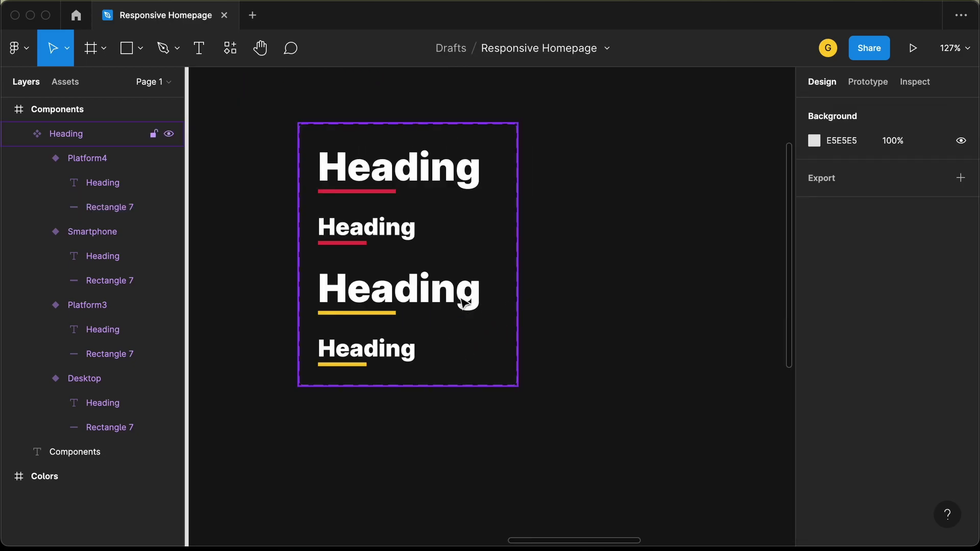
Set the Platform value of the large yellow-underlined Heading variant to "Desktop - Light"
left_click(429, 296)
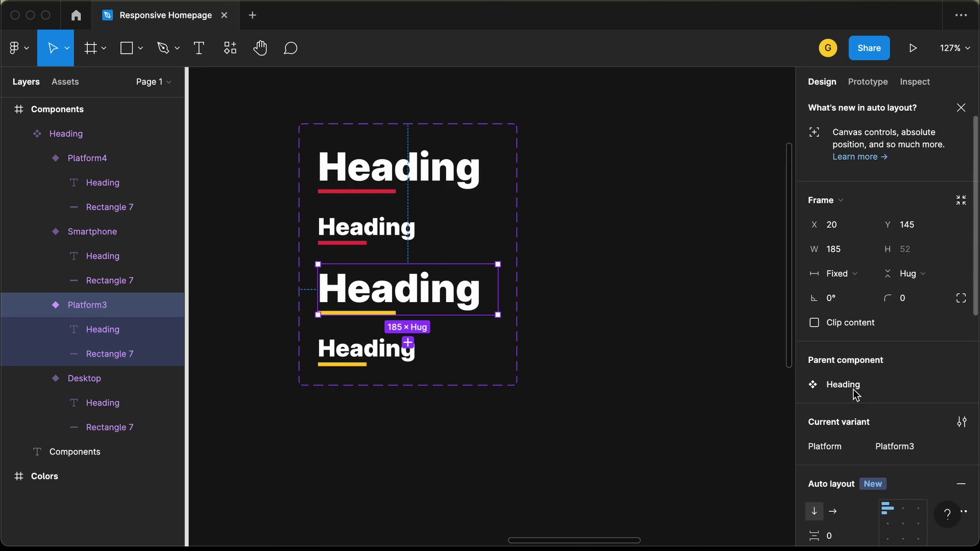
scroll(855, 393, "down", 2)
left_click(921, 409)
type("Des")
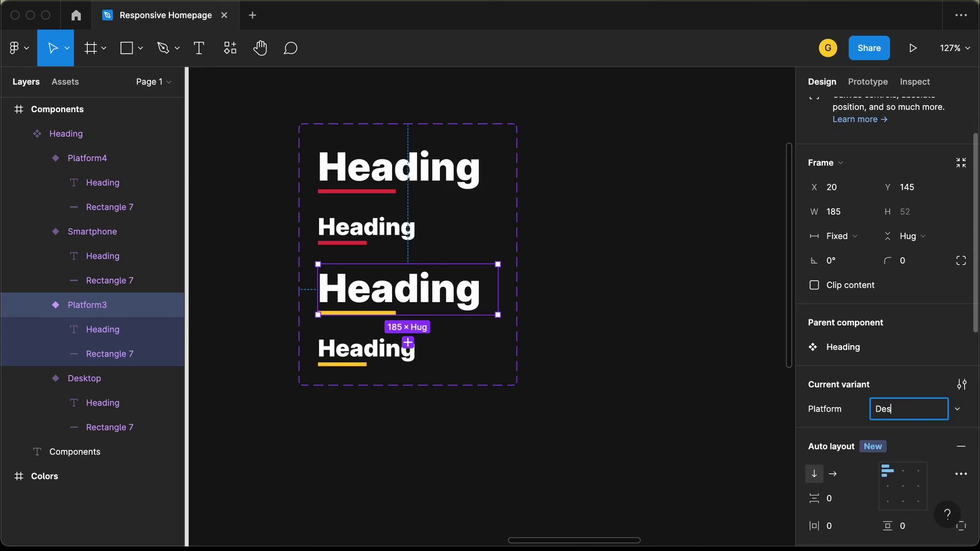
type("ktop - Light")
key("Return")
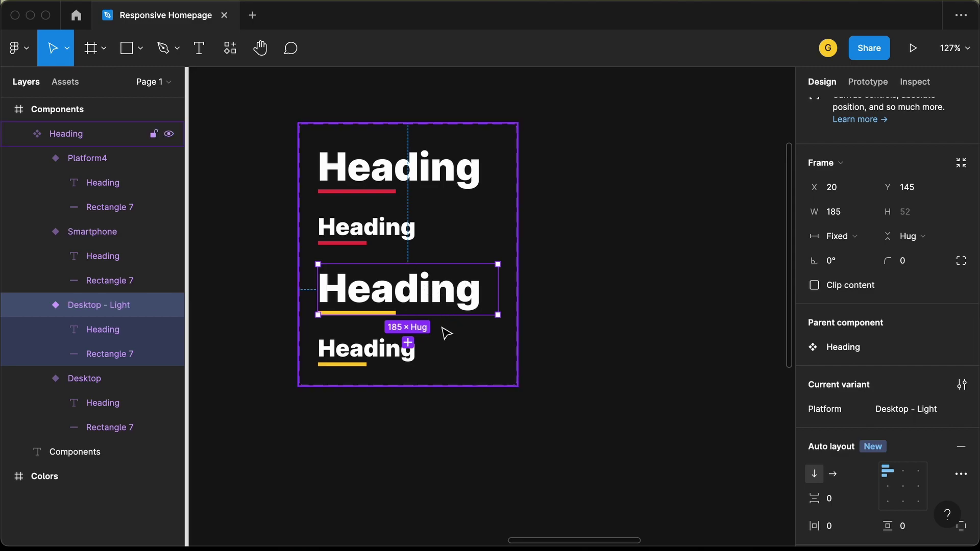
Set the Platform value of the small yellow-underlined Heading variant to "Smartphone - Light" and deselect it
scroll(446, 332, "down", 2)
left_click(354, 310)
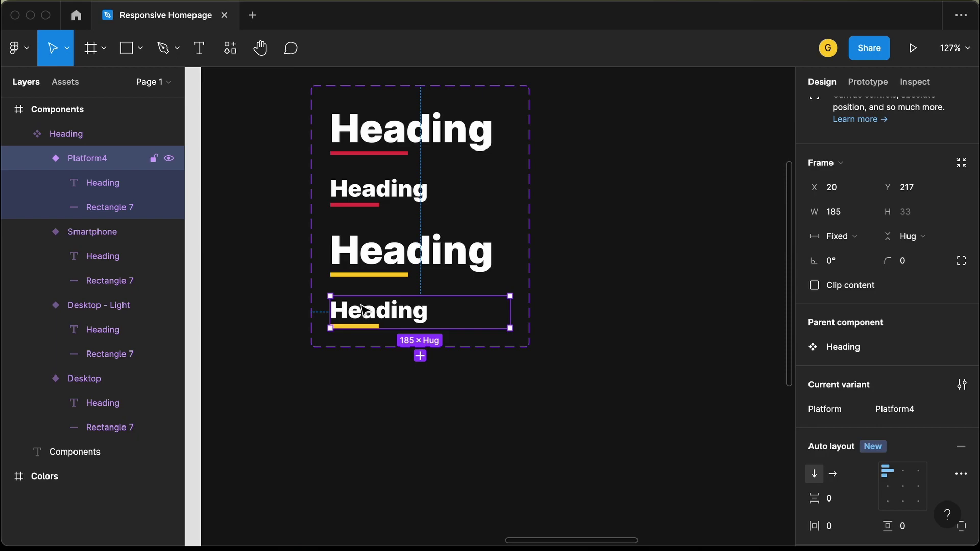
left_click(903, 413)
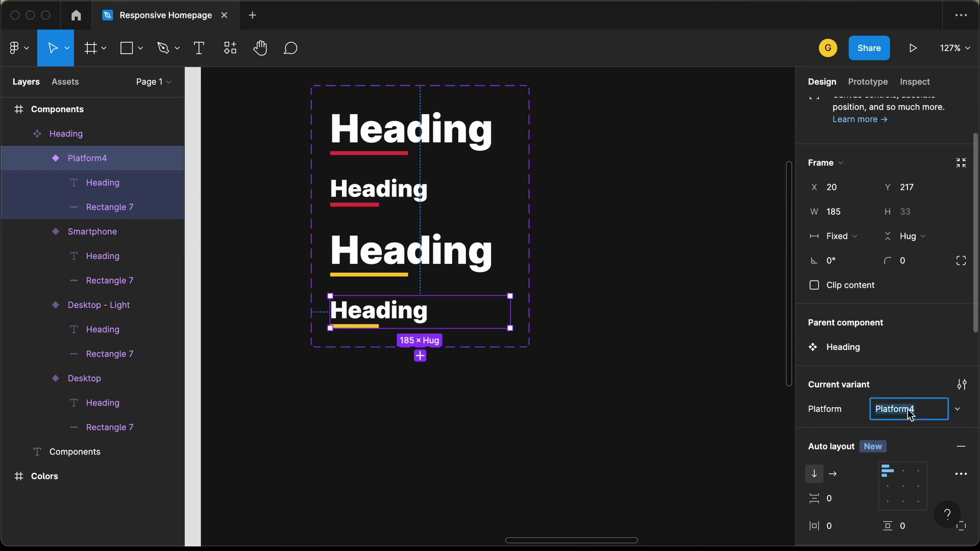
type("Smartphone - Light")
key("Return")
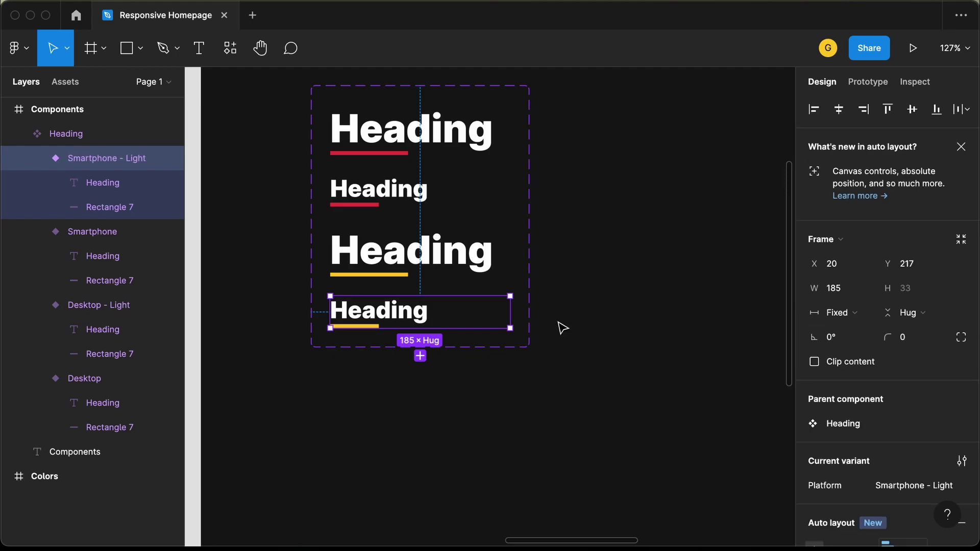
left_click(562, 327)
Place an instance of the Heading component from the local assets in the Components frame, beside the variant set
scroll(557, 328, "down", 3)
scroll(490, 286, "right", 2)
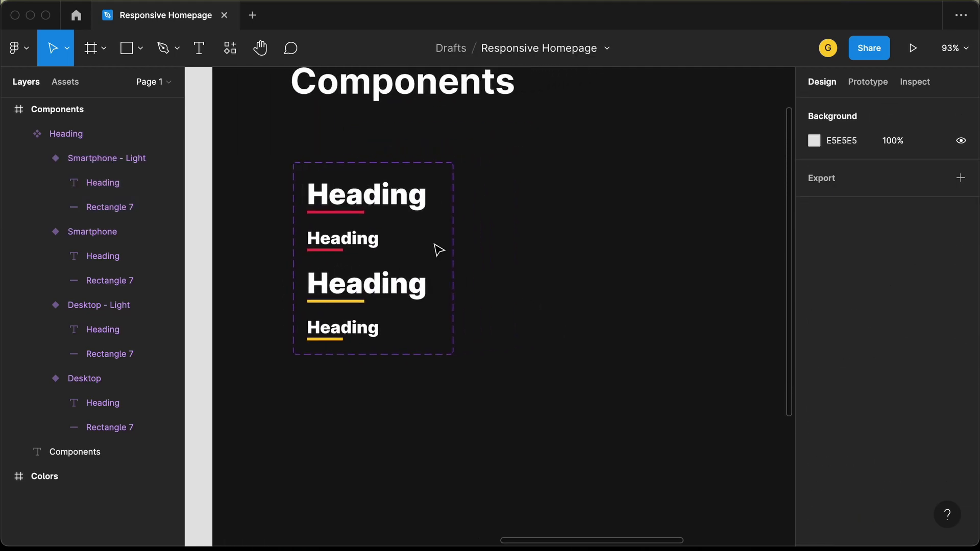
left_click(71, 82)
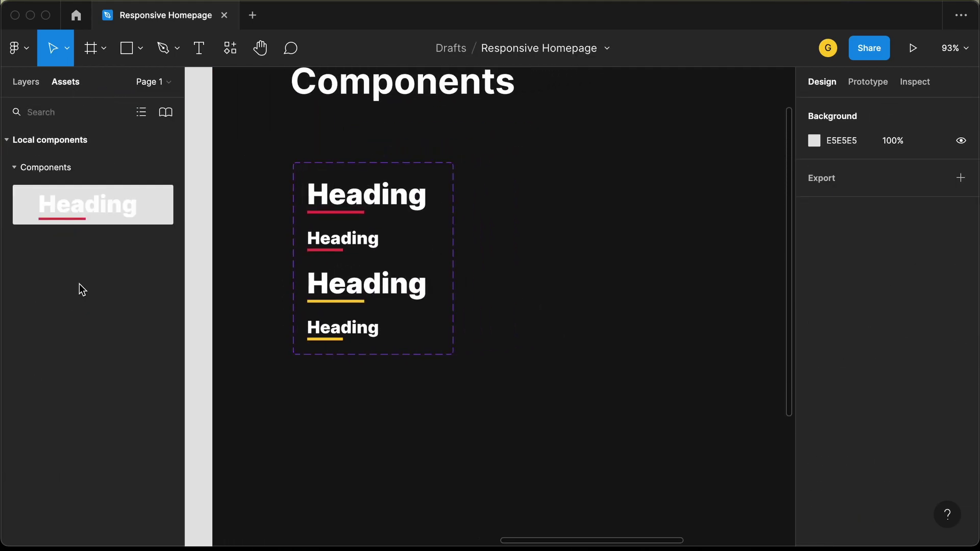
left_click_drag(73, 211, 614, 194)
scroll(614, 194, "up", 3)
scroll(614, 194, "down", 5)
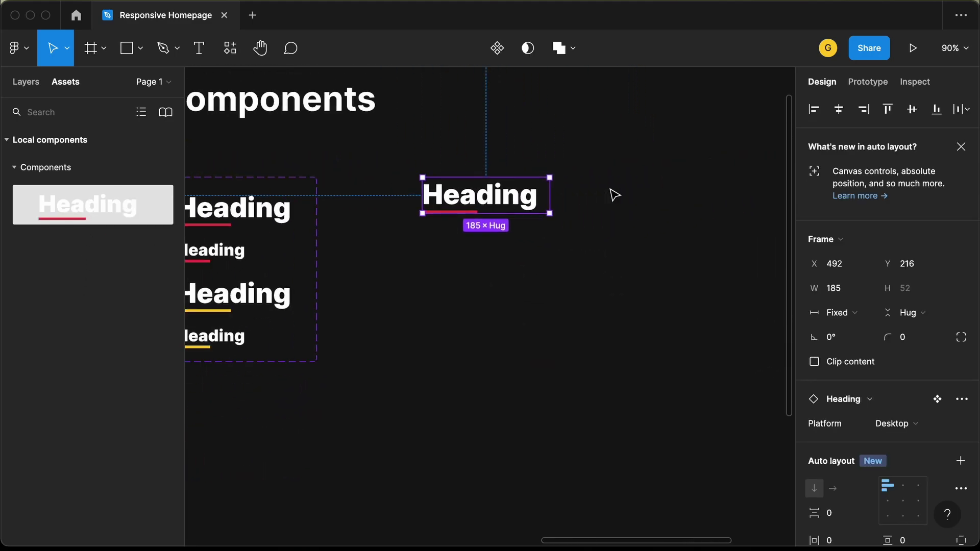
Replace the text of the Heading instance with "This is a heading"
double_click(495, 216)
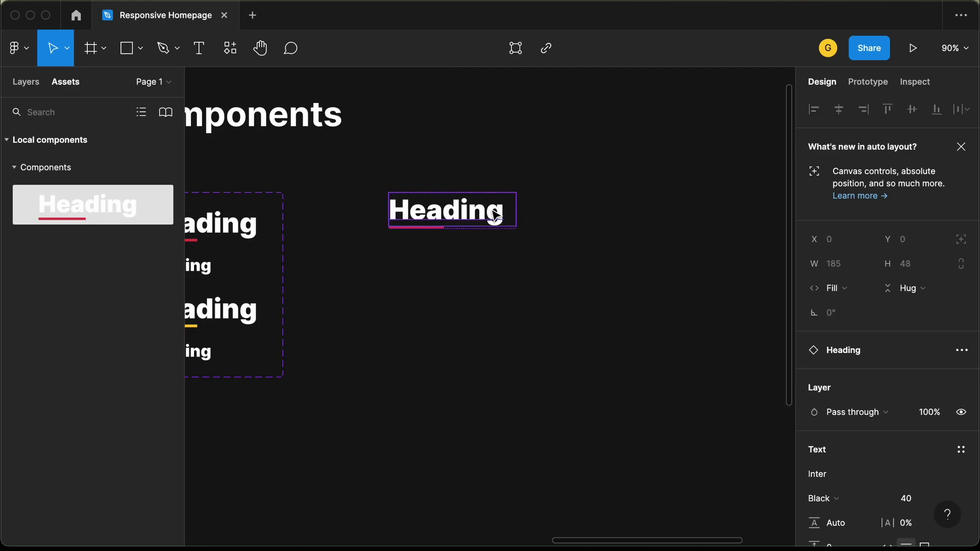
double_click(496, 215)
type("T")
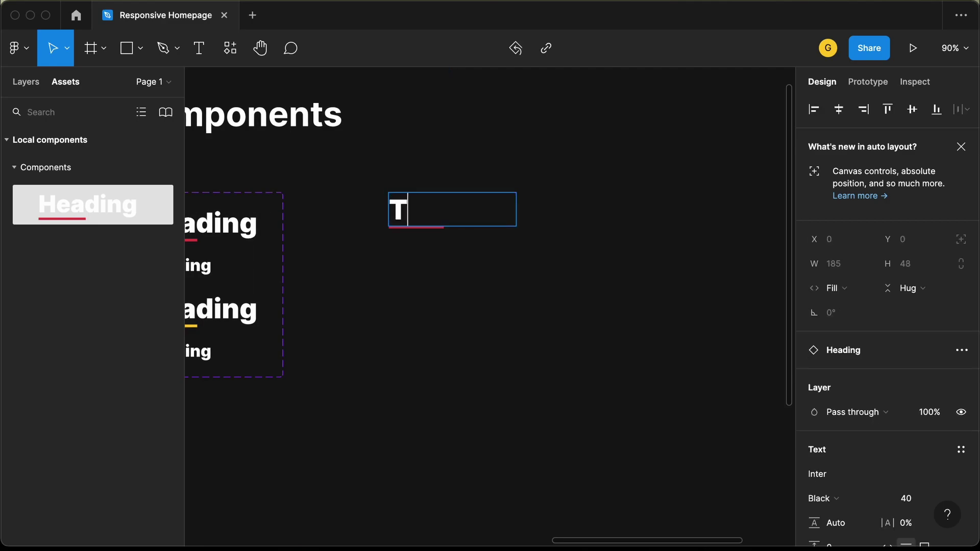
type("his is a heading")
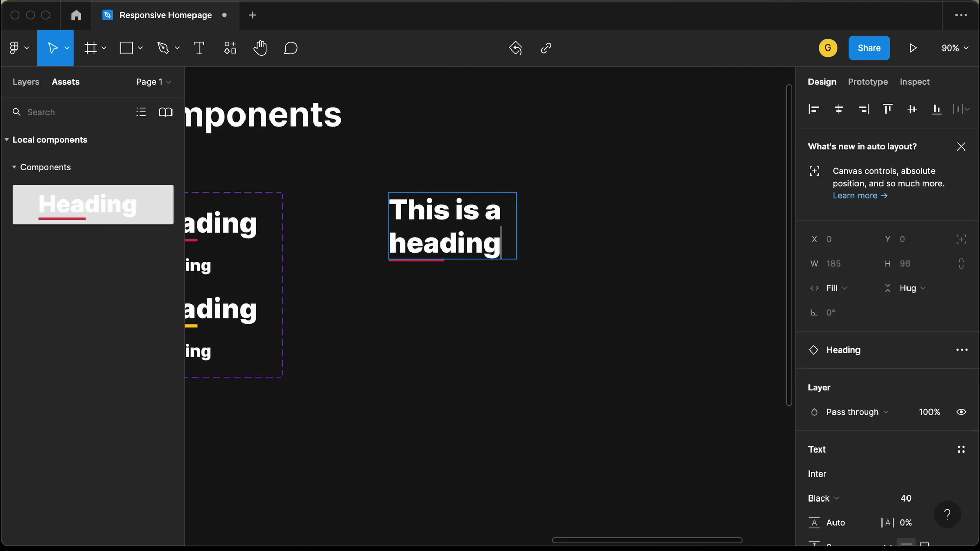
key("Escape")
left_click(544, 233)
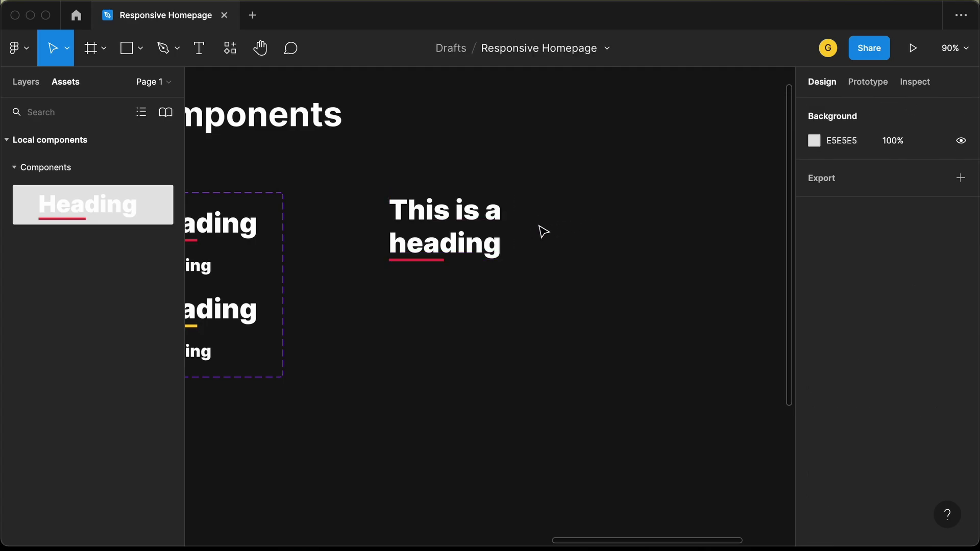
Widen the Heading instance to about 362 px and switch its Platform property to Smartphone
left_click(516, 232)
left_click_drag(517, 225, 637, 216)
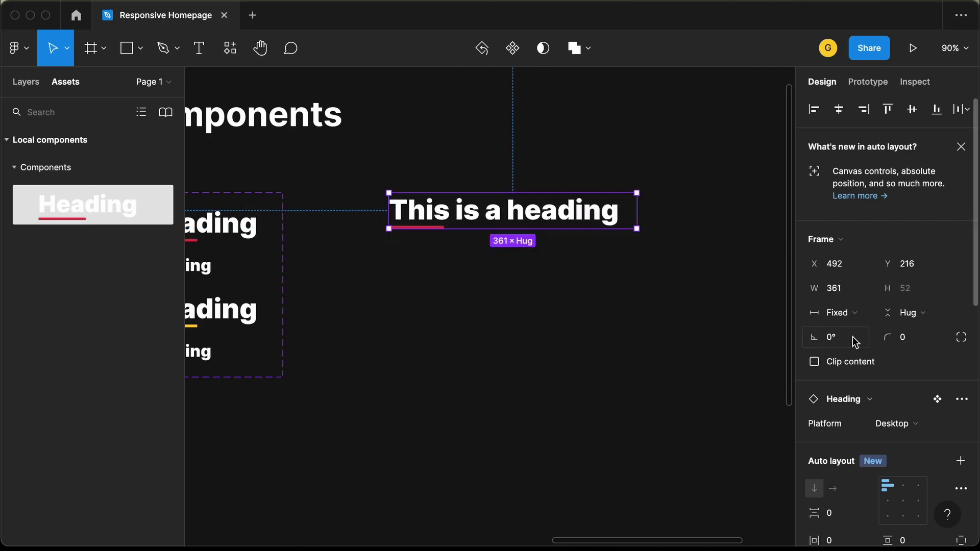
scroll(901, 402, "down", 1)
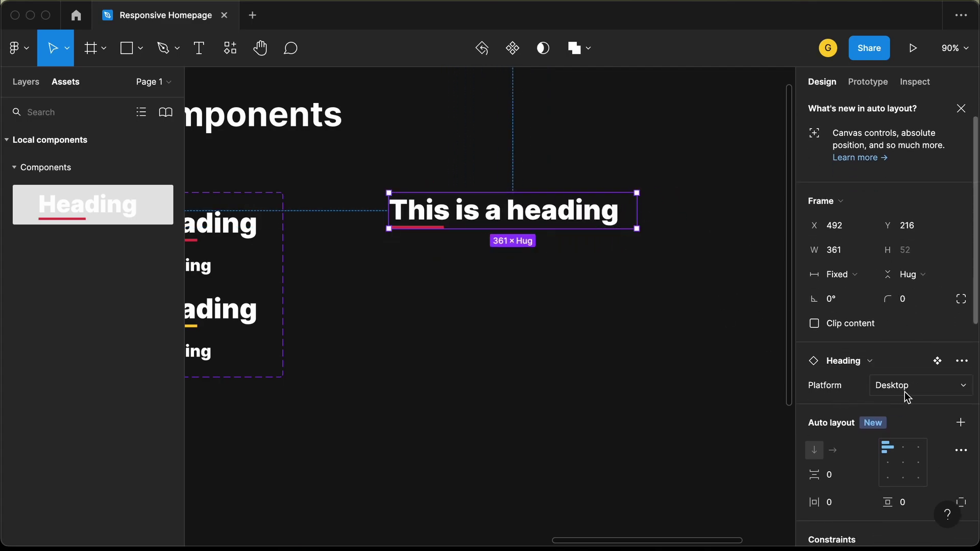
left_click(962, 387)
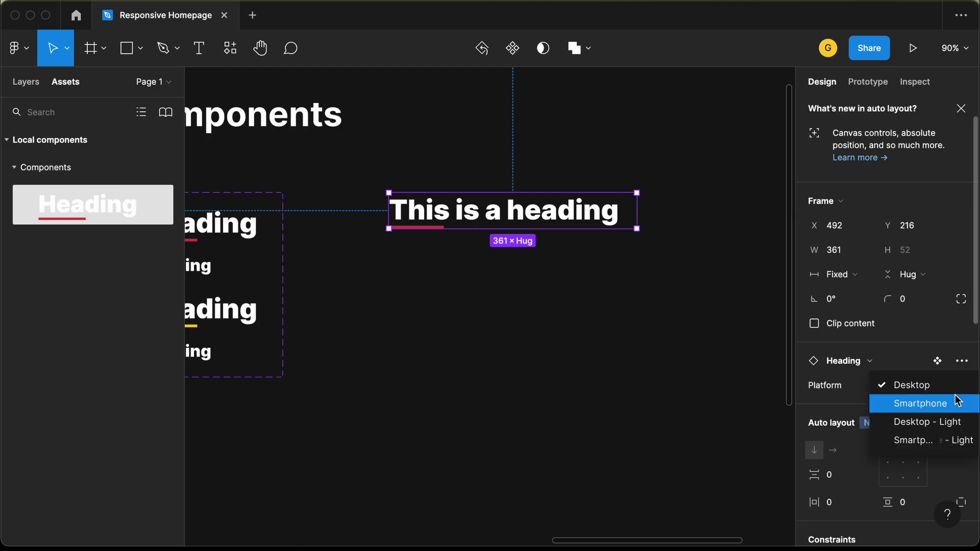
left_click(957, 405)
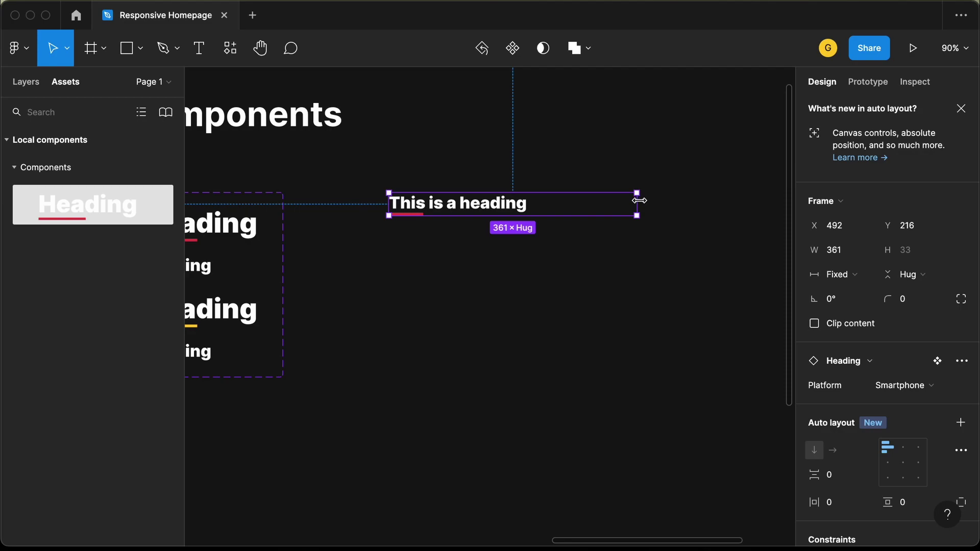
mouse_move(640, 202)
left_mouse_down()
mouse_move(465, 203)
mouse_move(638, 203)
left_mouse_up()
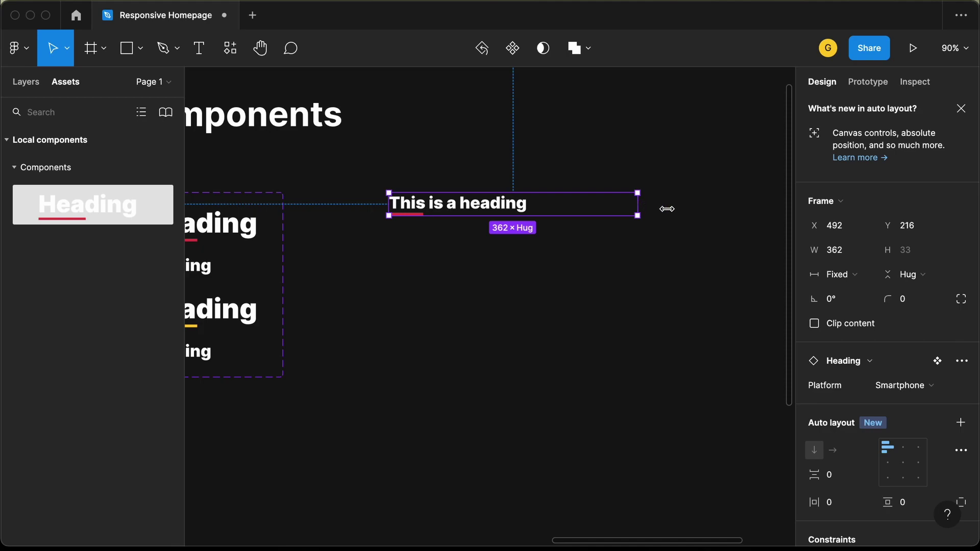
Switch the Heading instance's Platform property to "Desktop - Light" and widen the instance to about 387 px
left_click(946, 388)
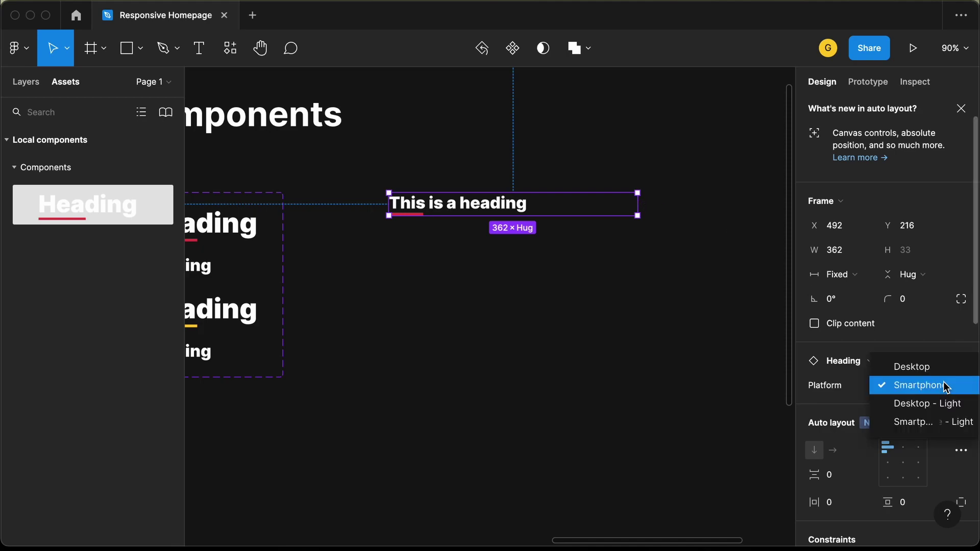
left_click(940, 409)
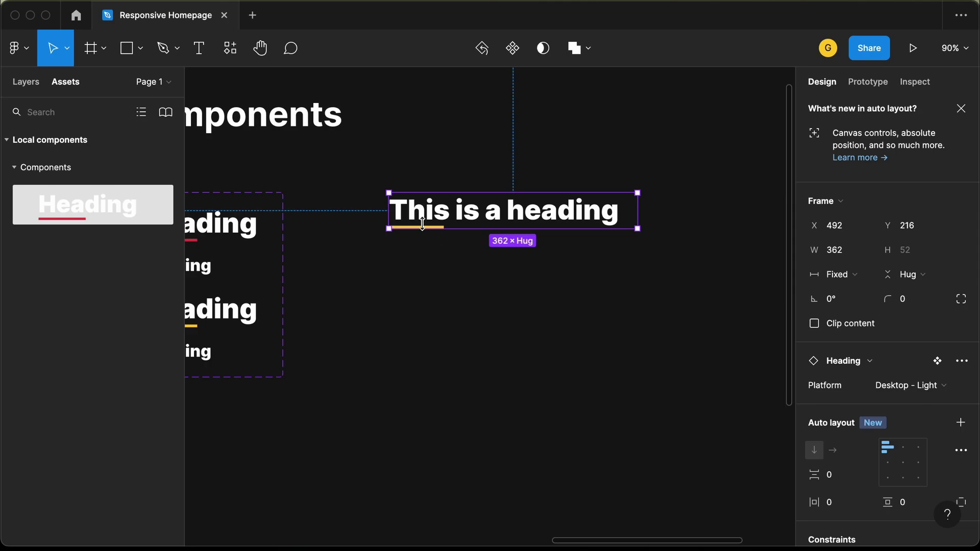
left_click_drag(632, 209, 655, 211)
Switch the Heading instance's Platform property to "Smartphone - Light" and narrow the instance to about 269 px
left_click(944, 386)
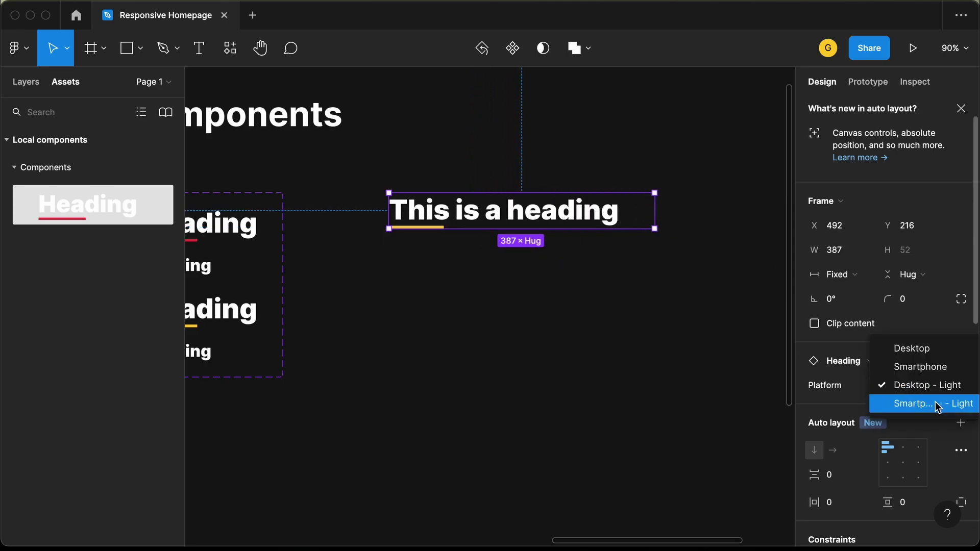
left_click(938, 404)
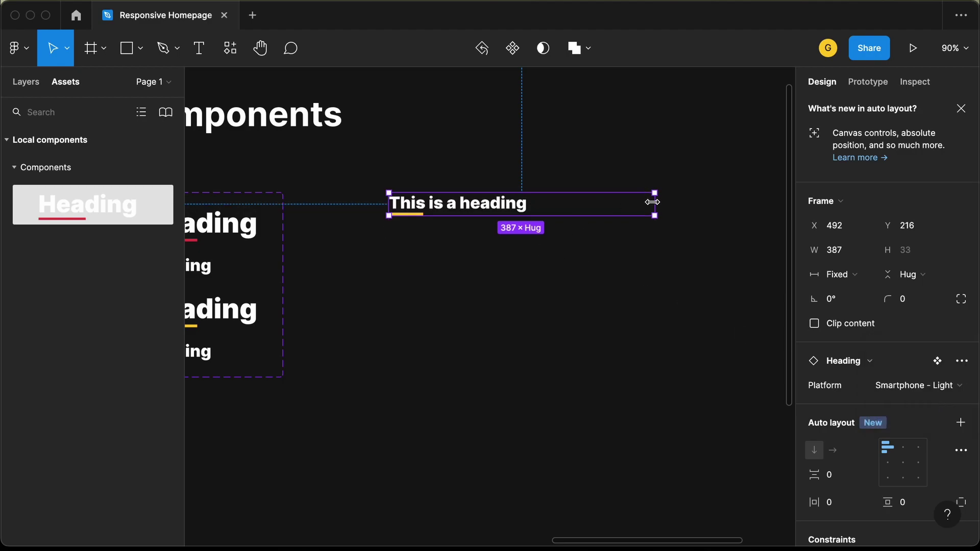
left_click_drag(655, 205, 616, 202)
left_click(531, 239)
scroll(530, 240, "up", 3)
scroll(531, 239, "down", 5)
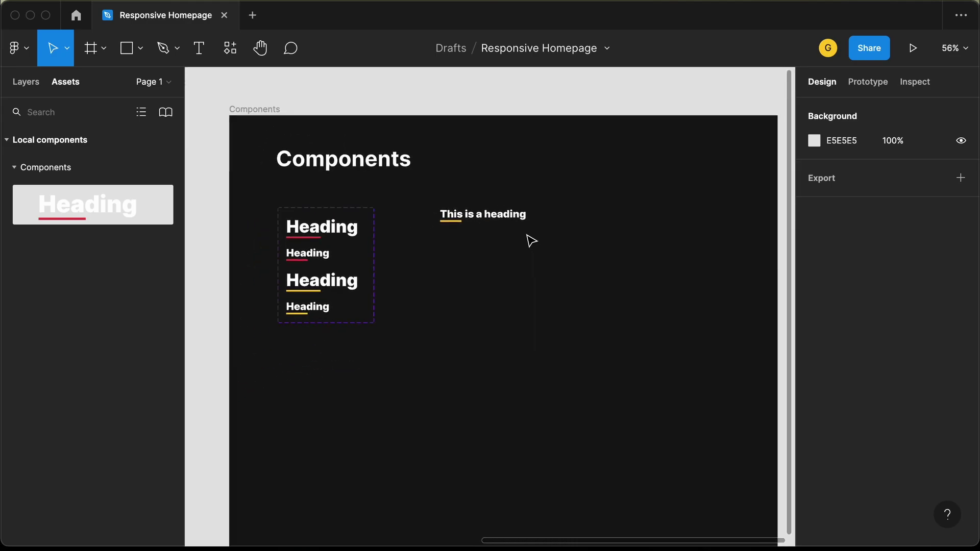
Delete the "This is a heading" test instance from the Components frame and return to the layer list
left_click(502, 222)
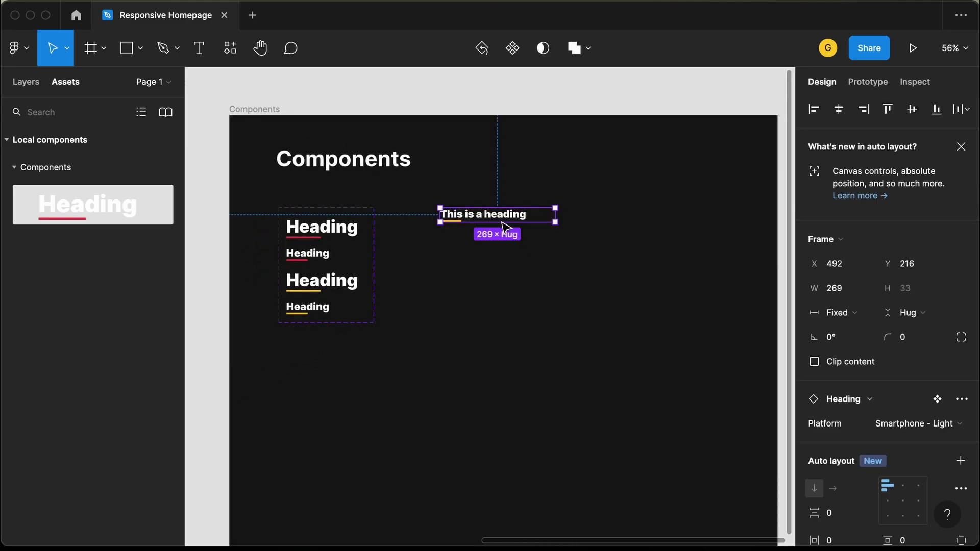
key("Delete")
scroll(469, 387, "up", 2)
key("alt+1")
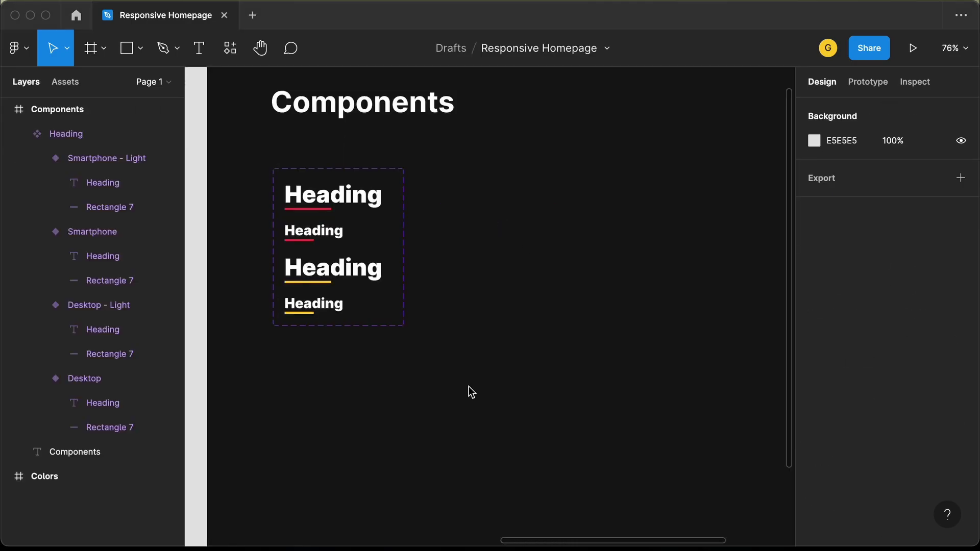
Draw a rectangle about 387 × 202 px in the Components frame, to the right of the Heading variant set
scroll(467, 229, "right", 5)
scroll(467, 229, "down", 2)
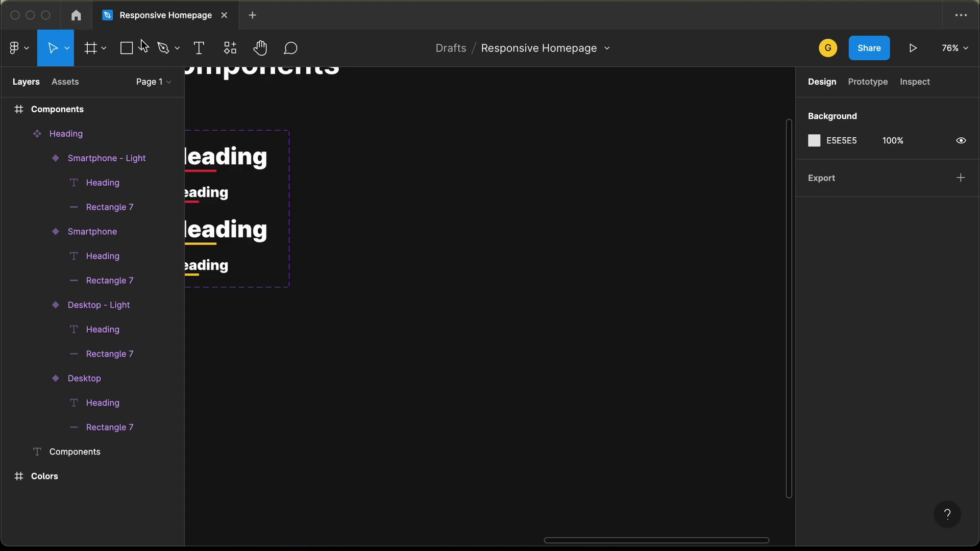
left_click(130, 53)
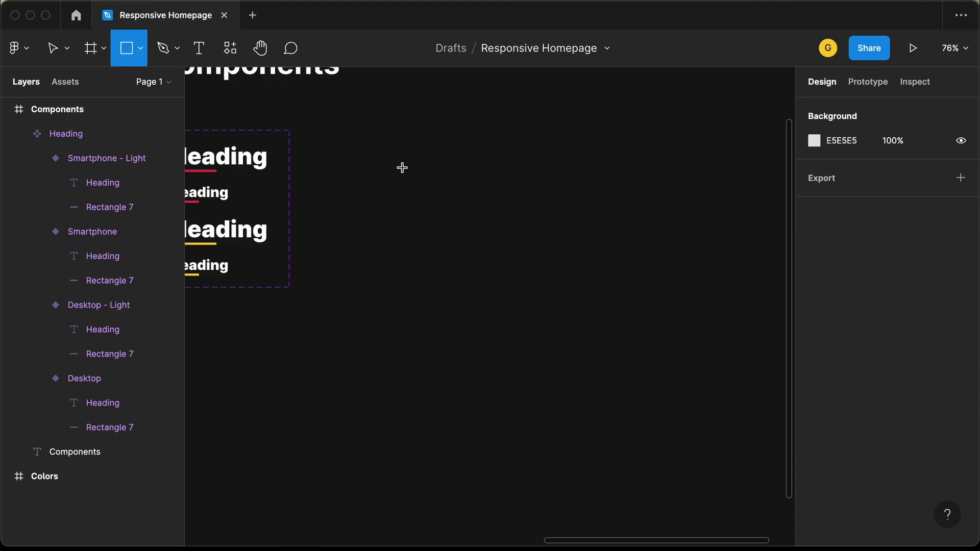
left_click_drag(443, 155, 671, 275)
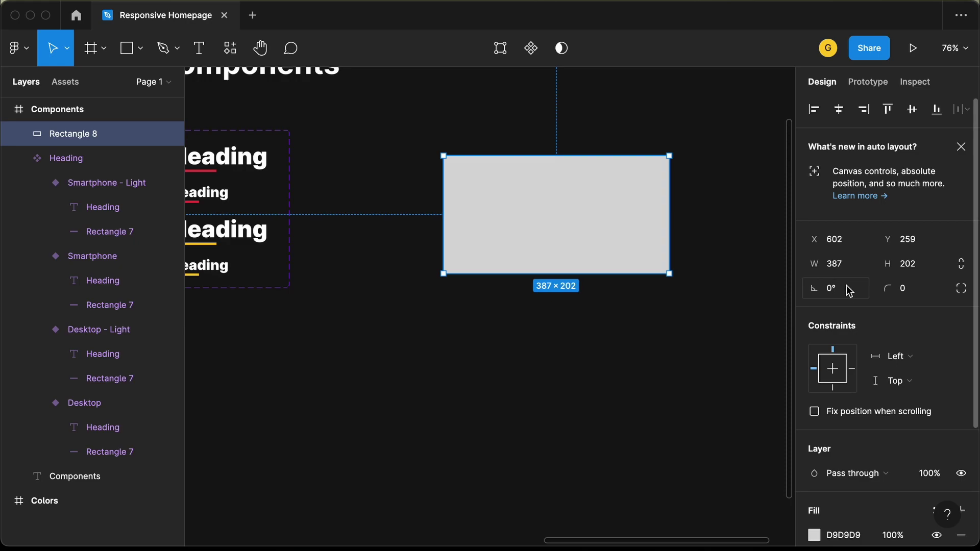
Set the new rectangle's corner radius to 10 and stretch its height to about 219 px
left_click(919, 294)
type("10")
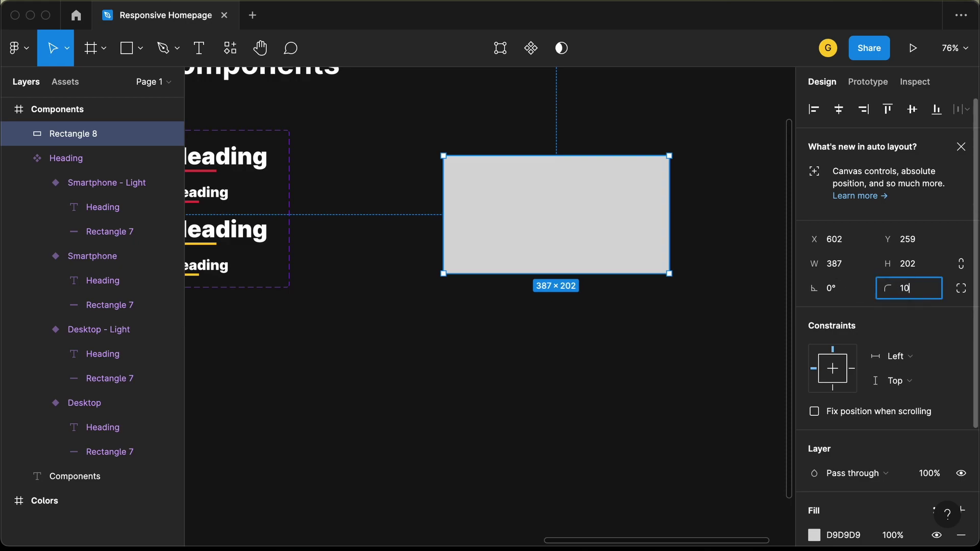
key("Return")
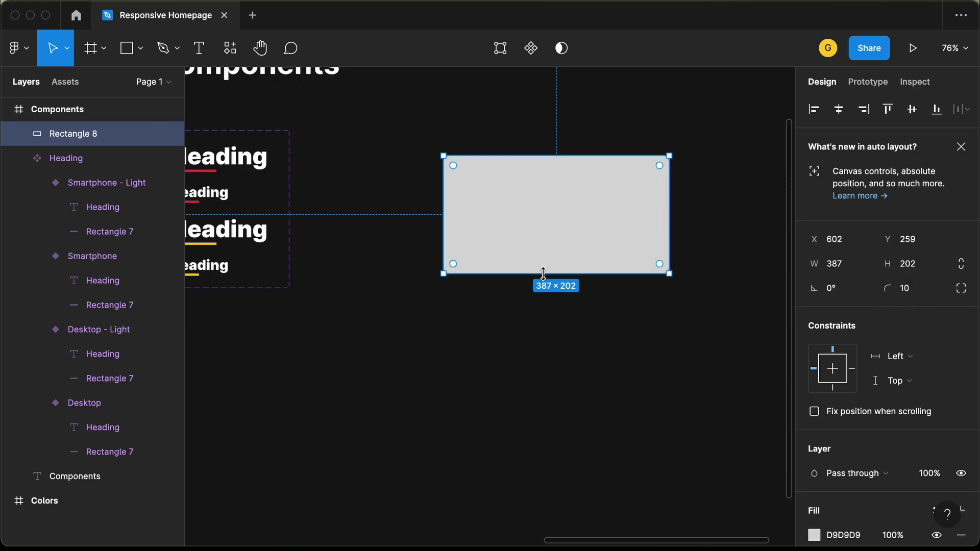
left_click_drag(545, 276, 545, 284)
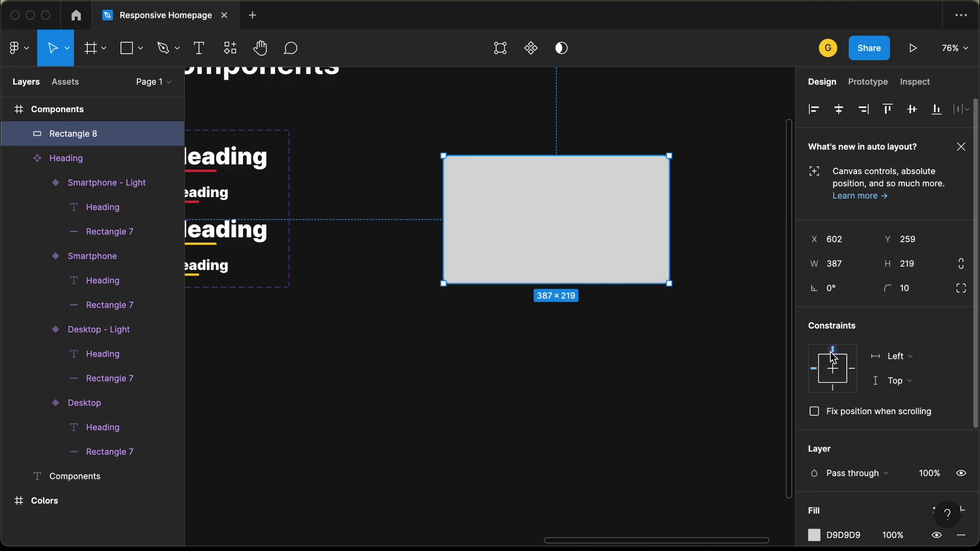
scroll(828, 503, "down", 2)
scroll(829, 502, "down", 2)
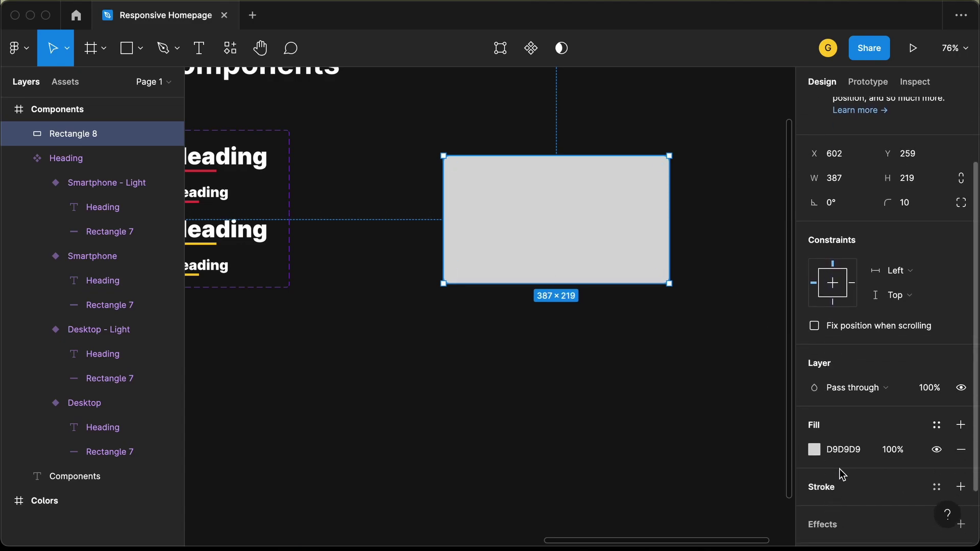
left_click(814, 449)
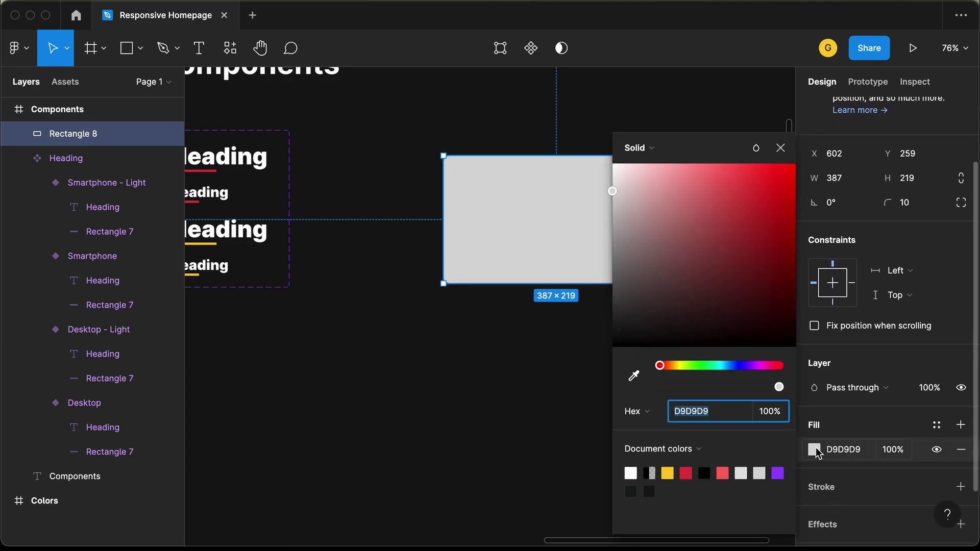
left_click(655, 147)
left_click(660, 239)
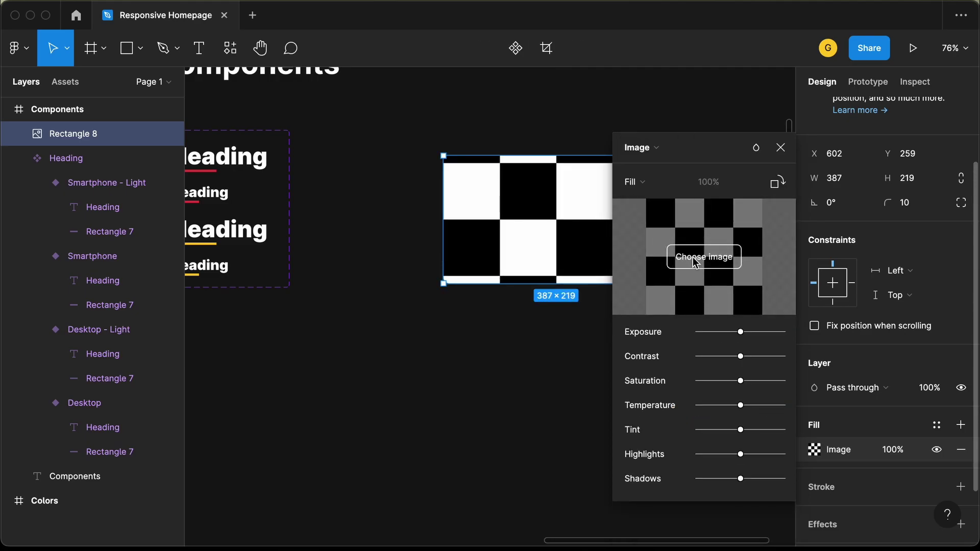
key("super+z")
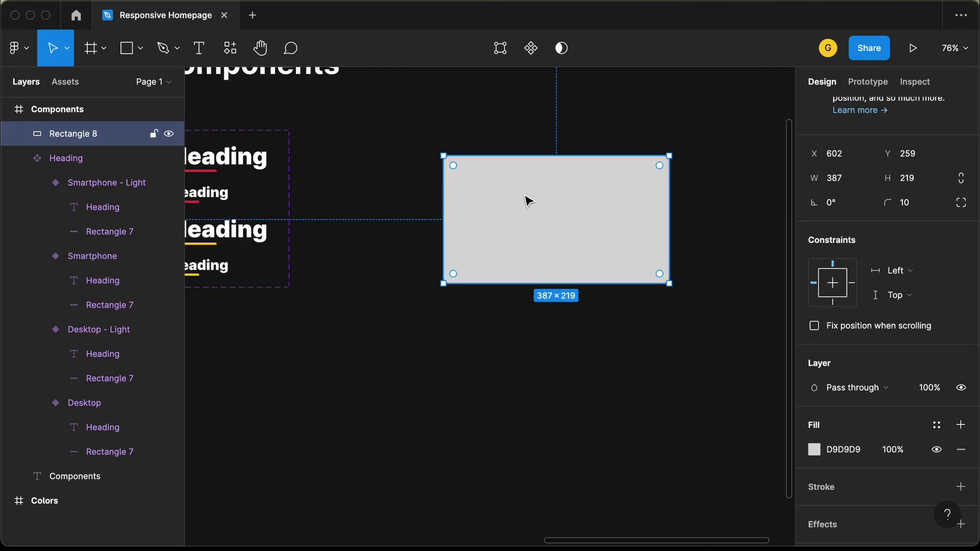
Fill the rounded rectangle with the photo of guitars and a keyboard in a room, using the Unsplash plugin and searching for "music"
scroll(510, 202, "up", 1)
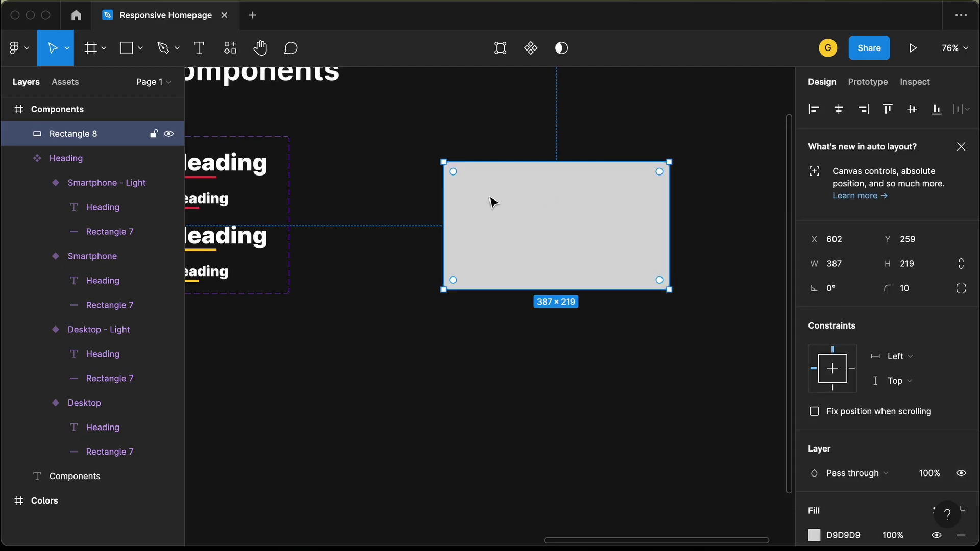
right_click(493, 203)
mouse_move(546, 408)
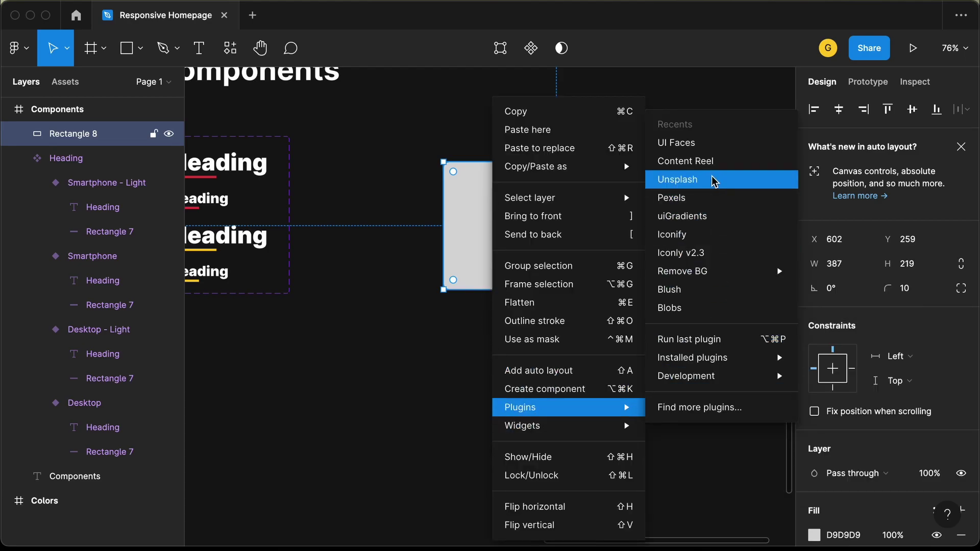
key("Escape")
type("m")
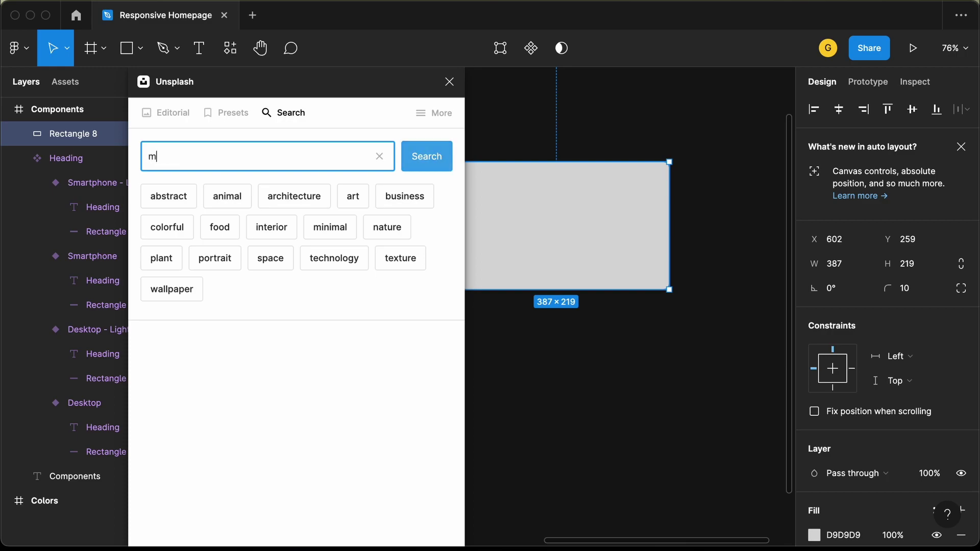
type("suusic")
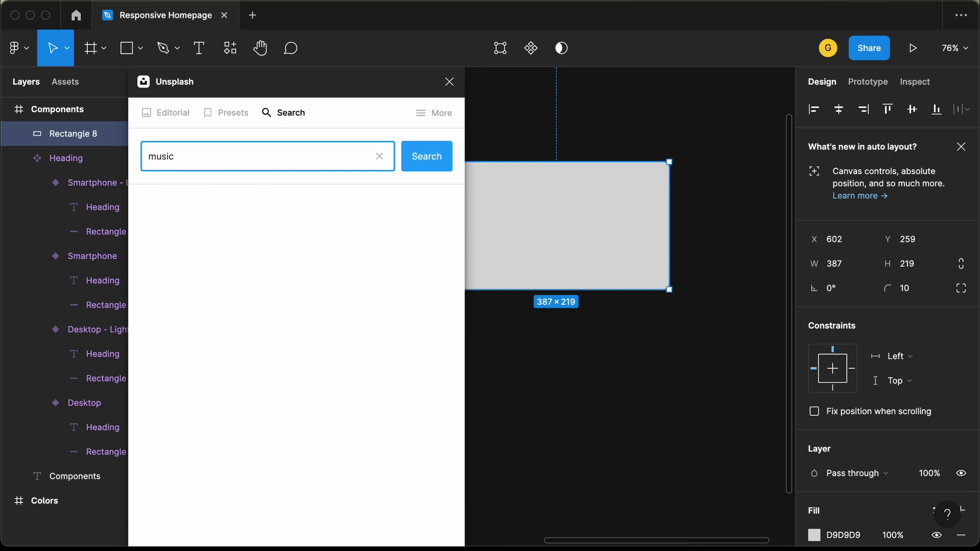
scroll(286, 306, "down", 3)
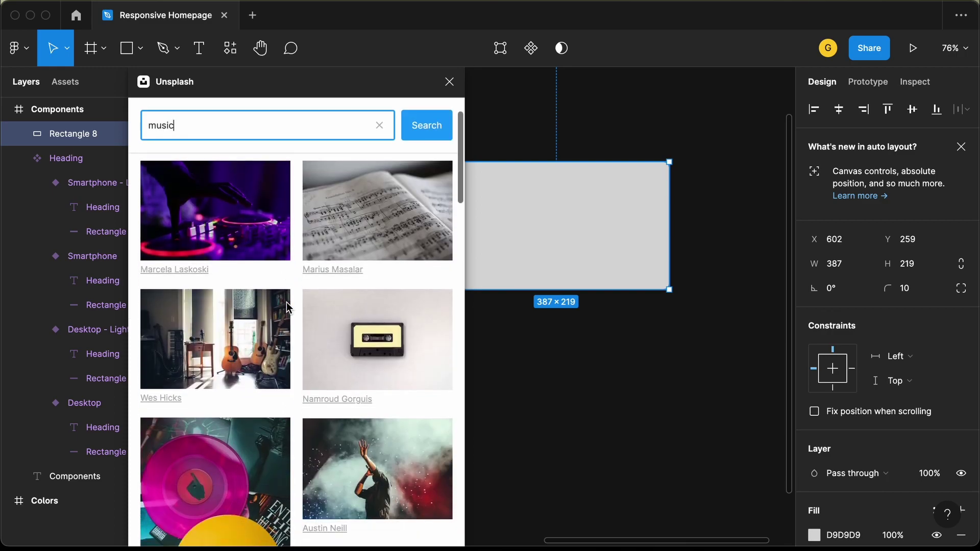
scroll(287, 307, "down", 1)
left_click(240, 328)
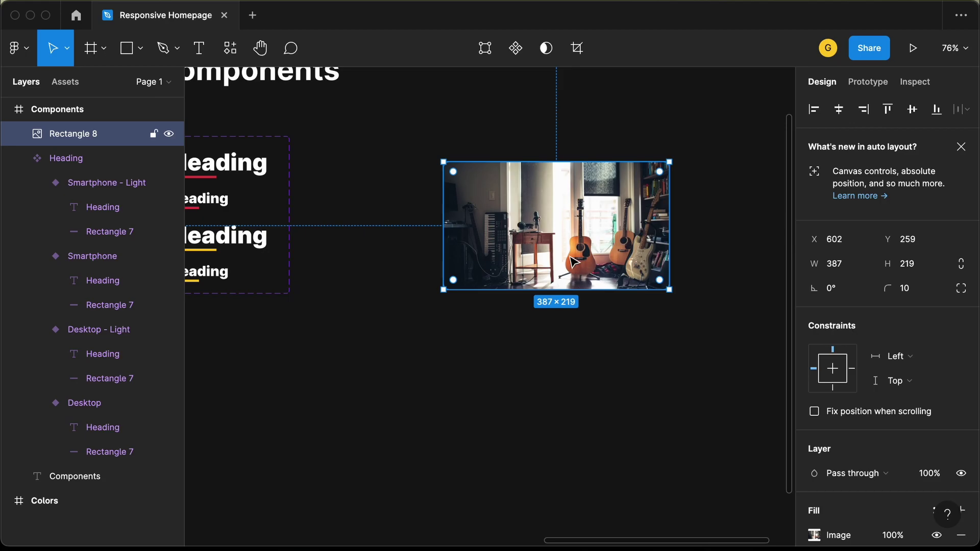
left_click(515, 337)
Add the text "This is the heading of the post" below the photo and centre it horizontally under the photo
left_click(199, 51)
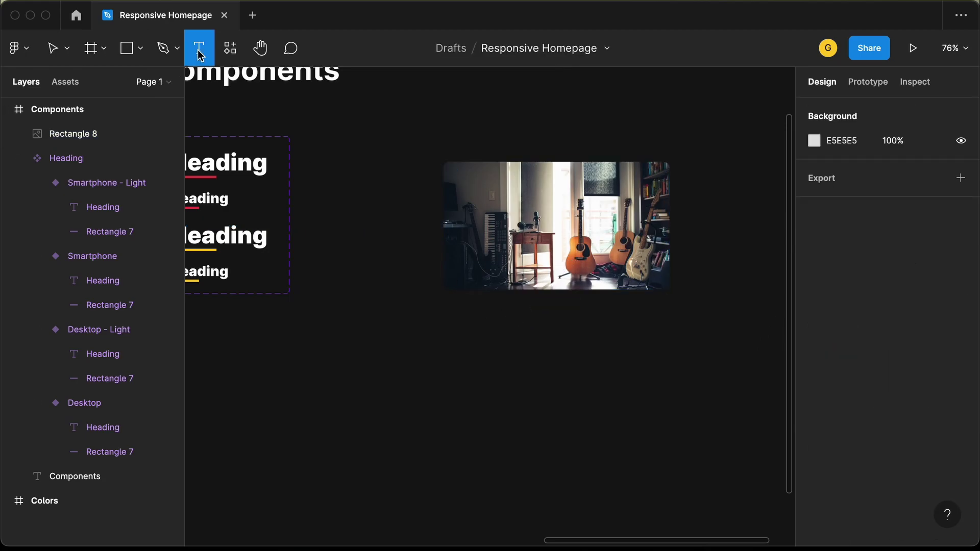
left_click(461, 320)
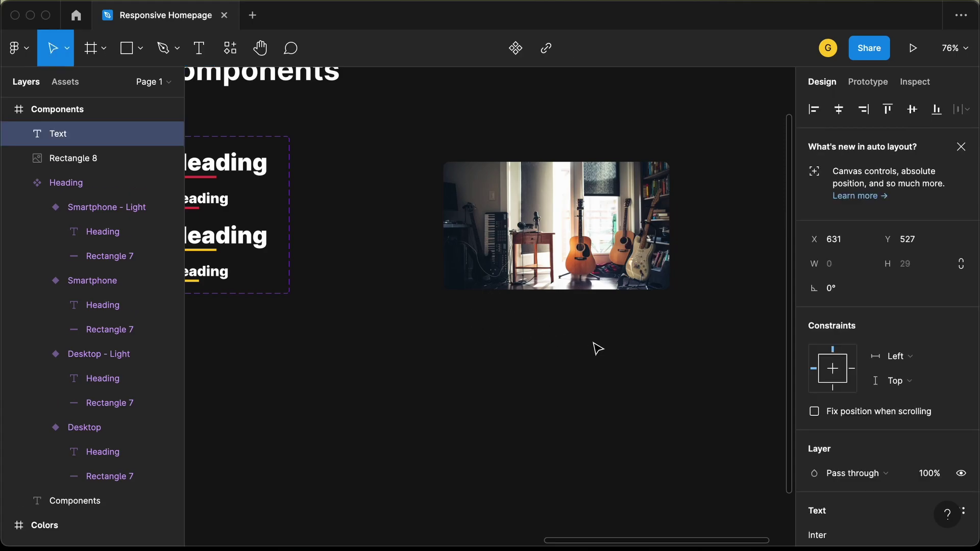
type("This is the heading")
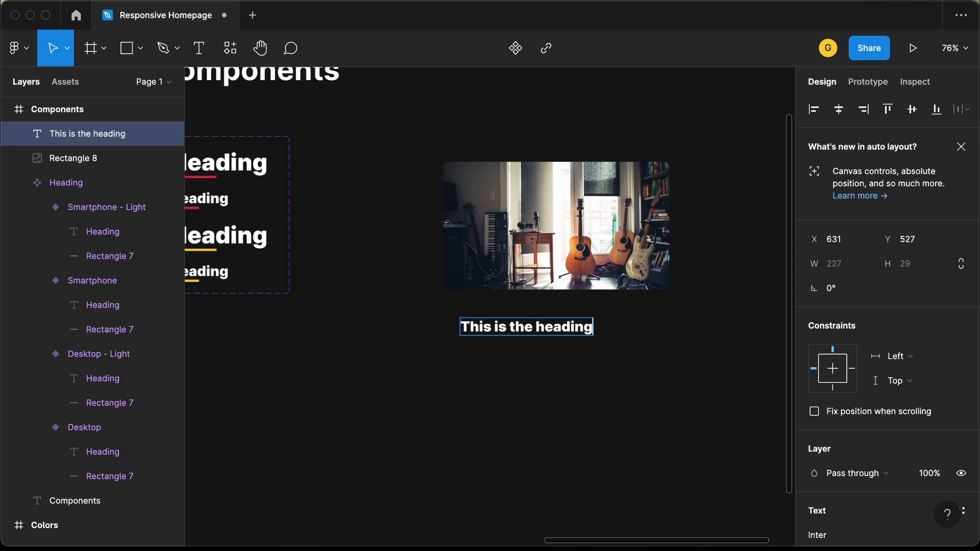
type(" of the post")
left_click(565, 343)
left_click_drag(573, 314, 566, 313)
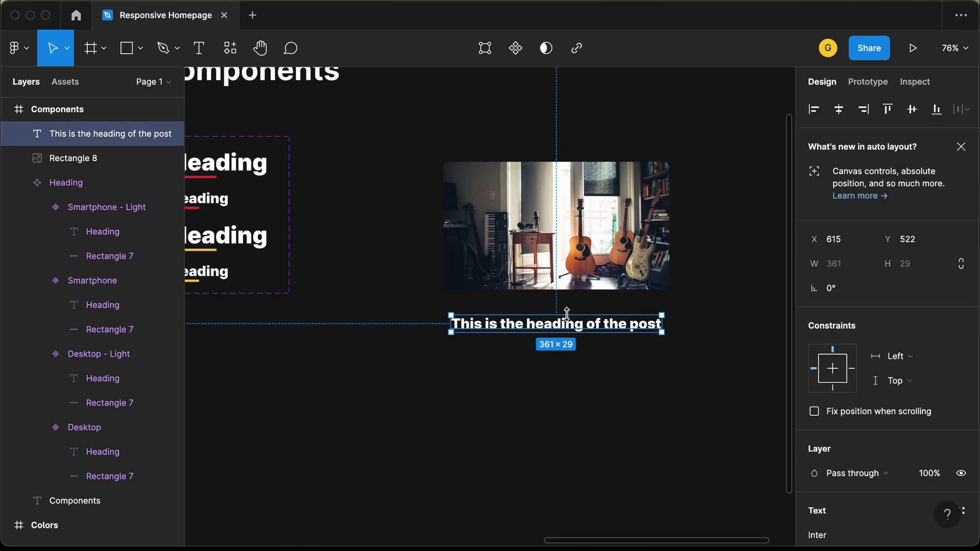
Change the font of the post heading text to Alegreya
scroll(853, 390, "down", 3)
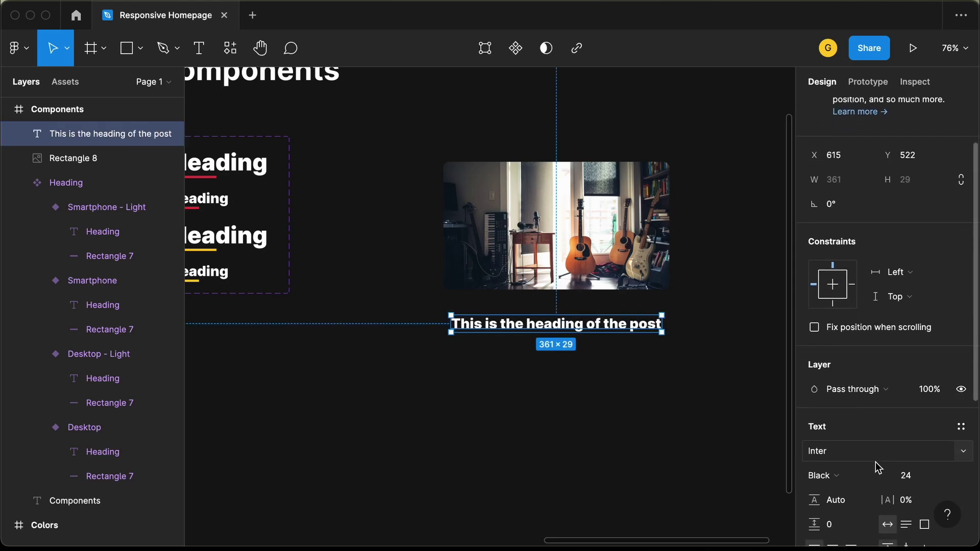
scroll(877, 467, "down", 2)
left_click(842, 407)
type("a")
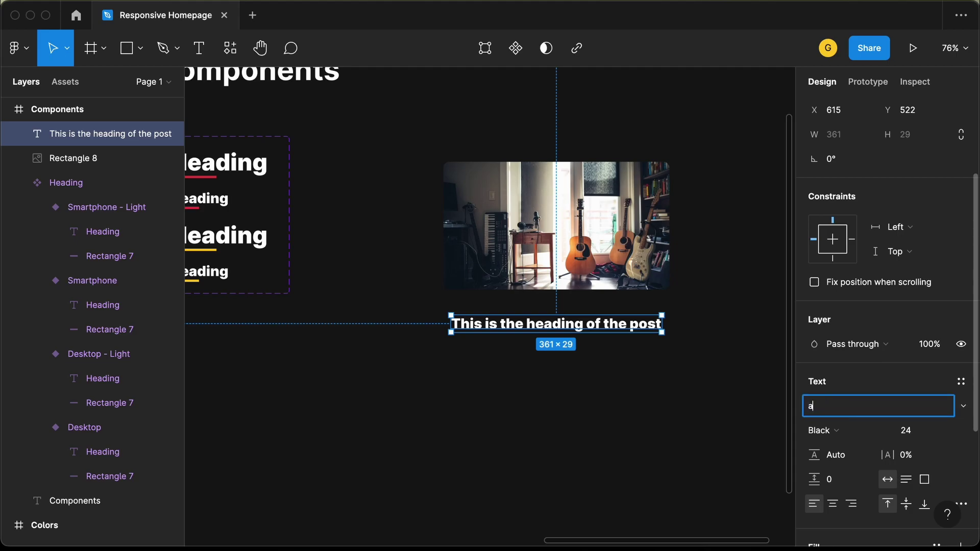
type("legre")
key("Return")
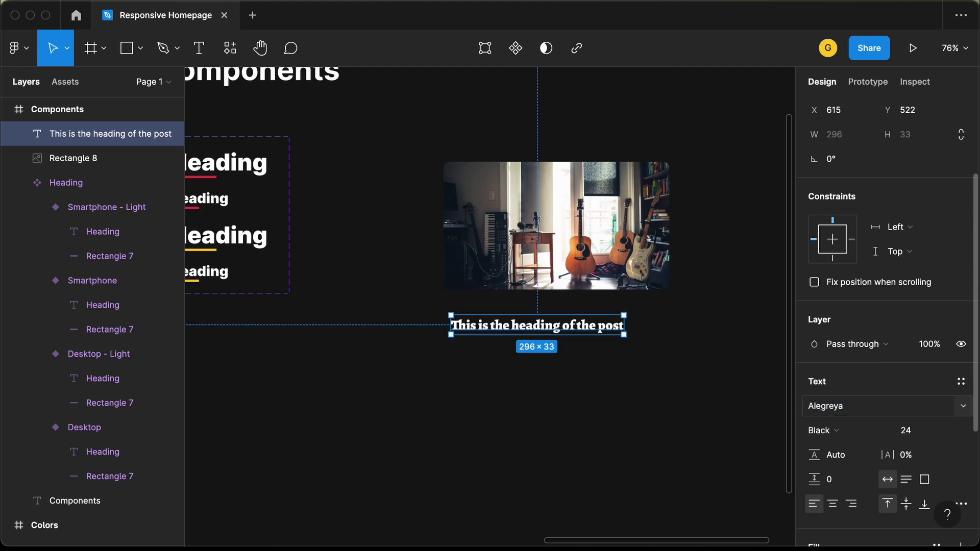
Set the post heading's font weight to Bold and its size to 18
scroll(870, 421, "down", 2)
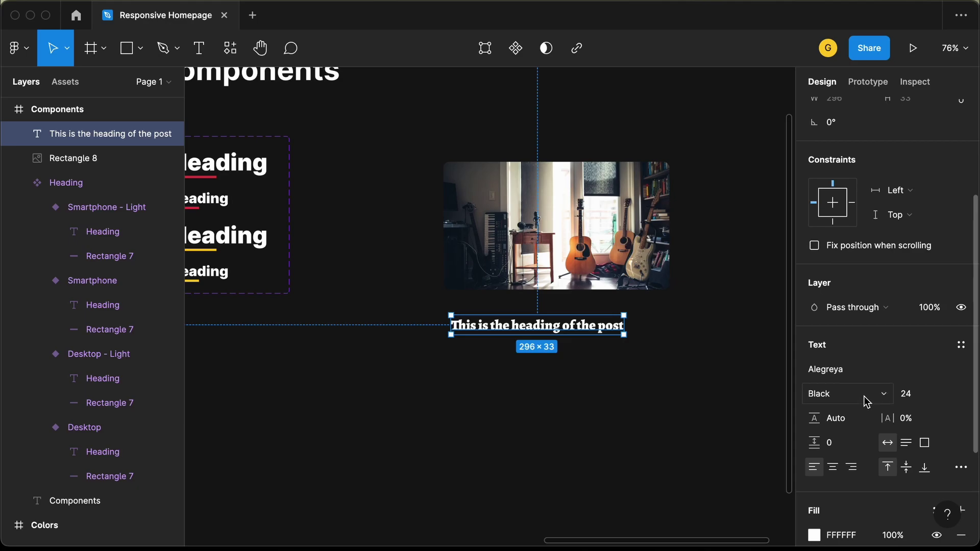
left_click(866, 400)
left_click(870, 357)
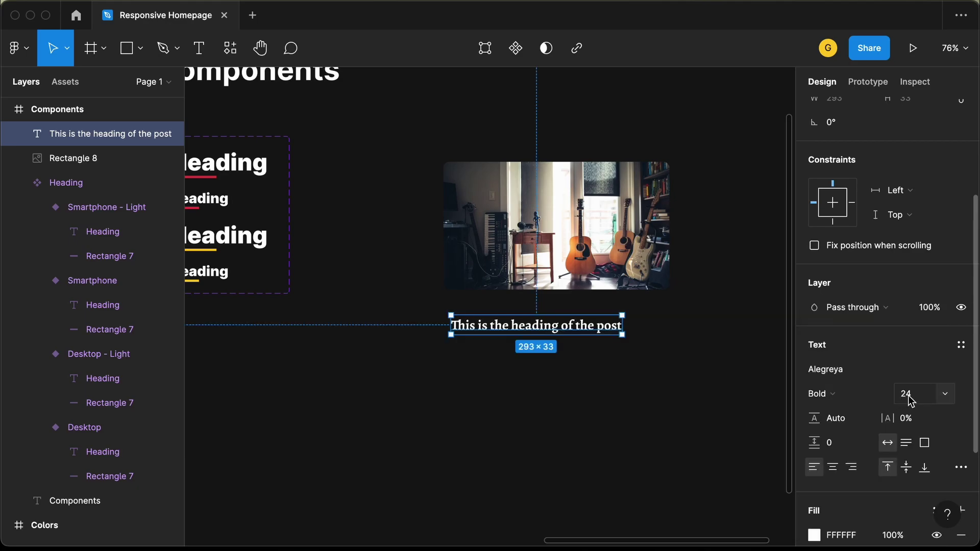
left_click(911, 401)
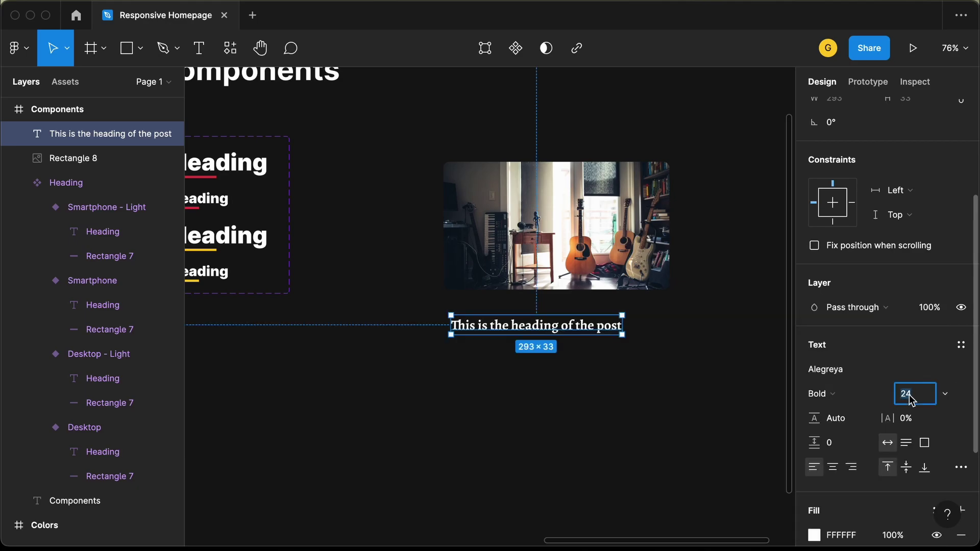
type("18")
key("Return")
Shrink the photo rectangle from its upper corner to about 273 × 159 px
scroll(620, 263, "up", 5)
left_click(700, 96)
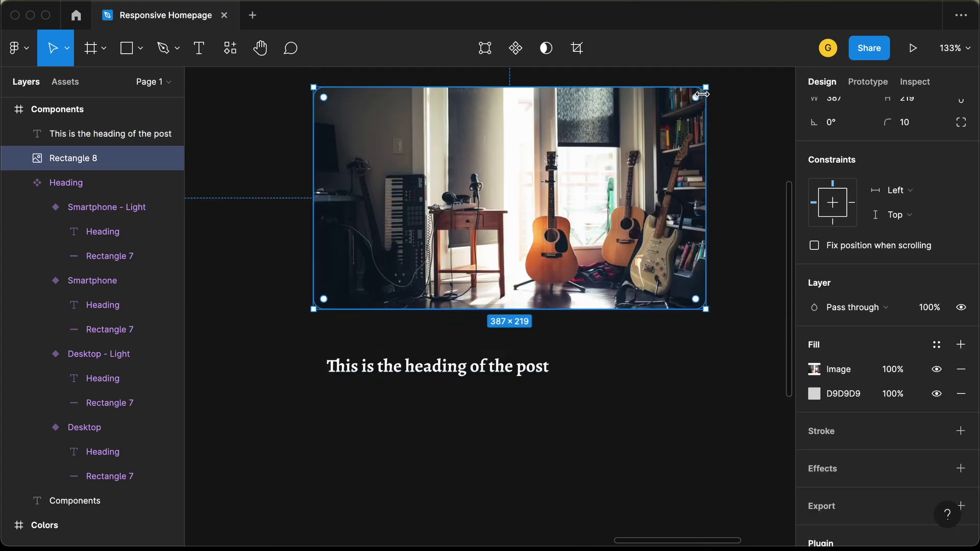
left_click_drag(704, 88, 313, 461)
left_click(668, 254)
Wrap the photo and the post heading in a vertical auto layout frame with its contents aligned top left
scroll(638, 156, "up", 2)
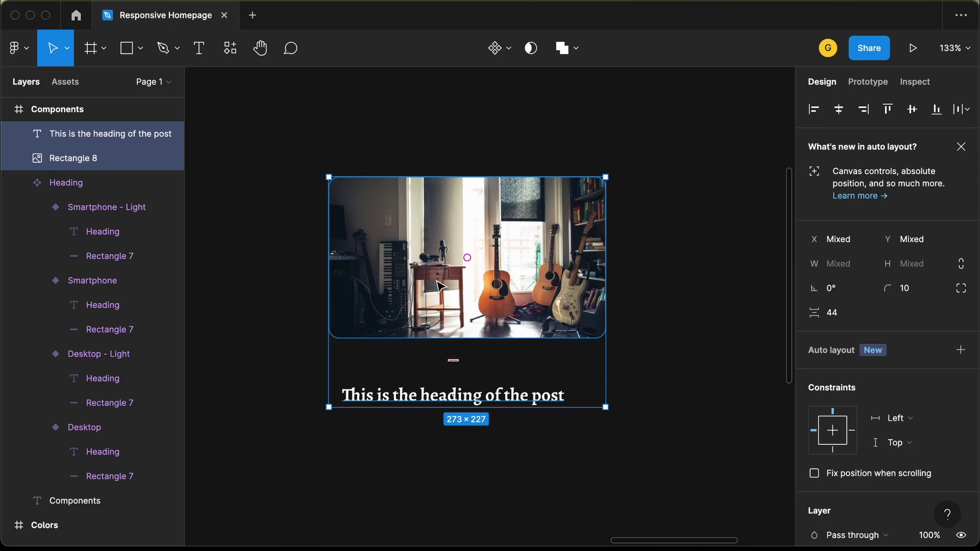
key("shift+a")
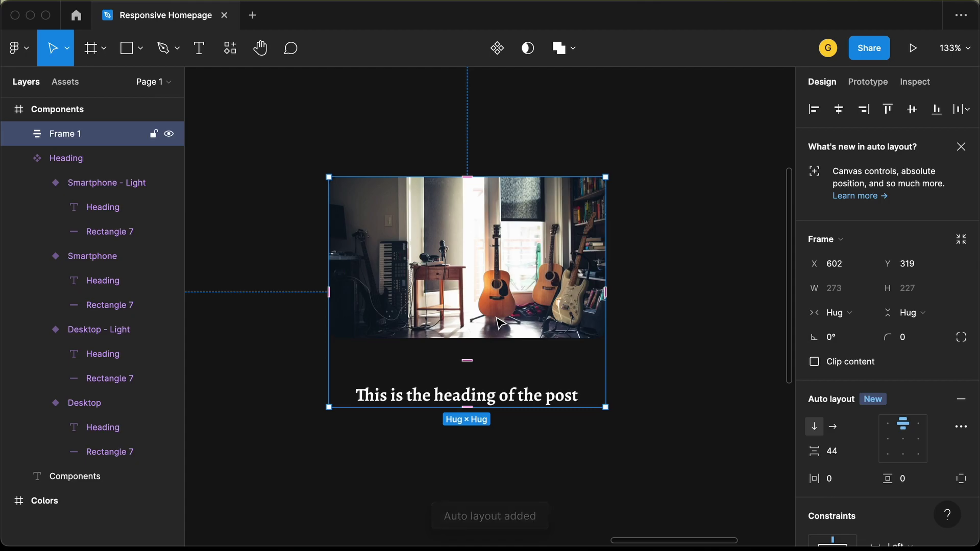
scroll(889, 424, "down", 2)
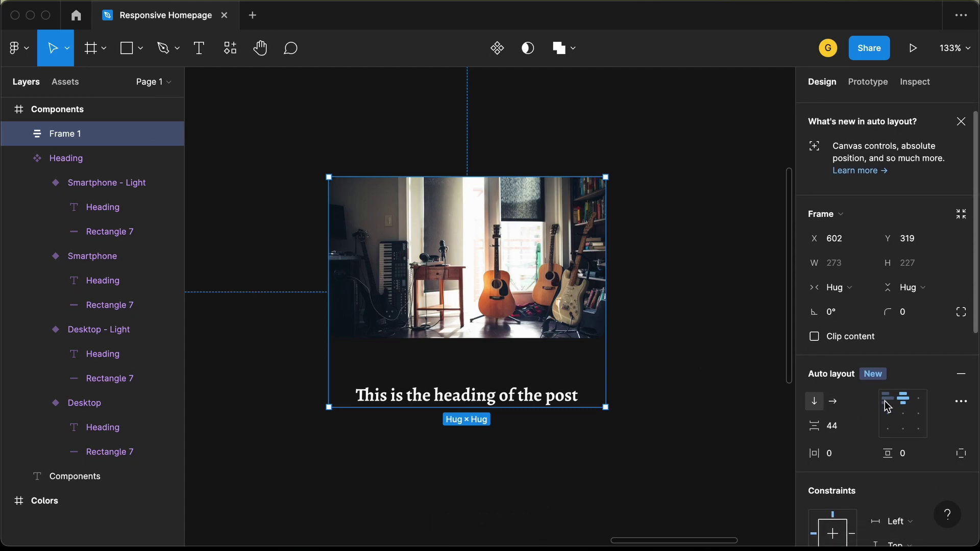
left_click(886, 401)
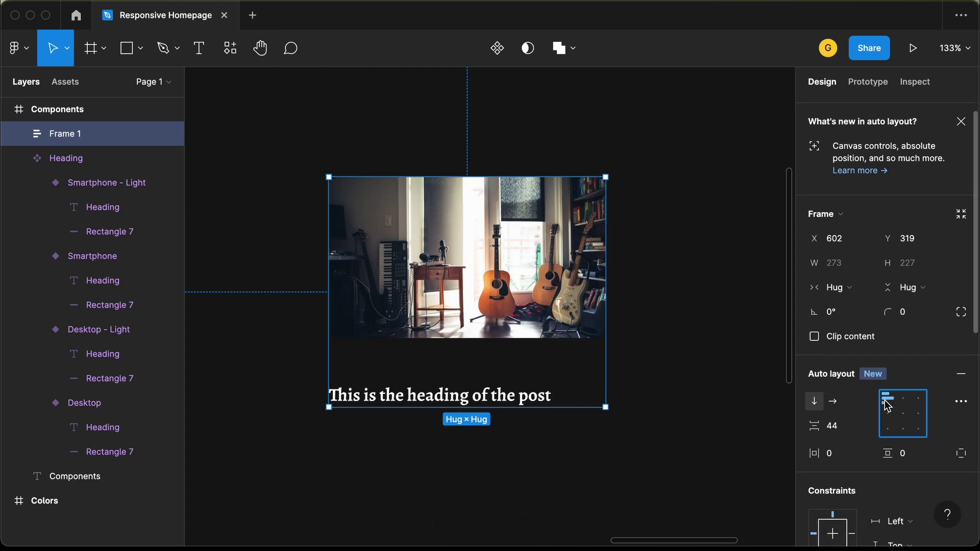
Reduce the auto layout spacing between the photo and the post heading to 0
left_click(467, 362)
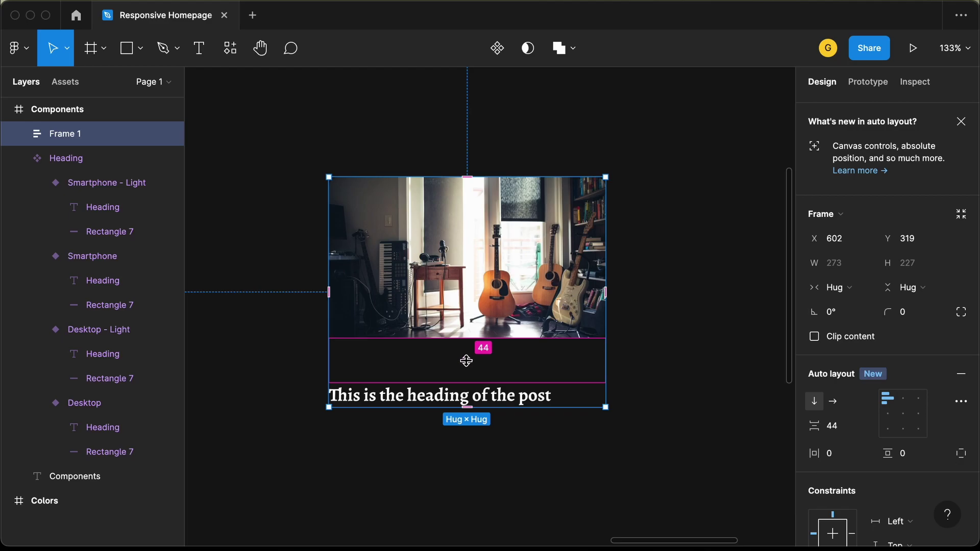
mouse_move(466, 361)
left_mouse_down()
mouse_move(463, 320)
mouse_move(465, 343)
left_mouse_up()
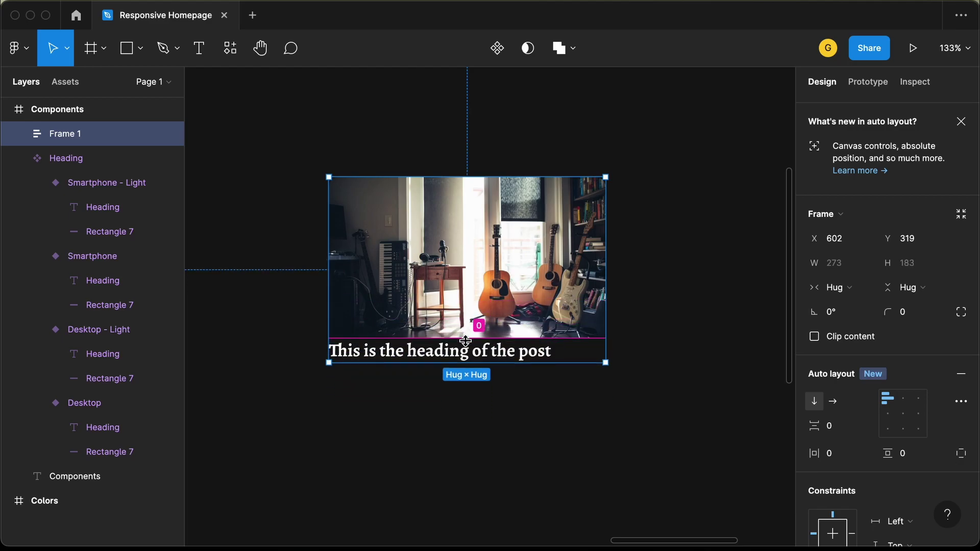
key("Escape")
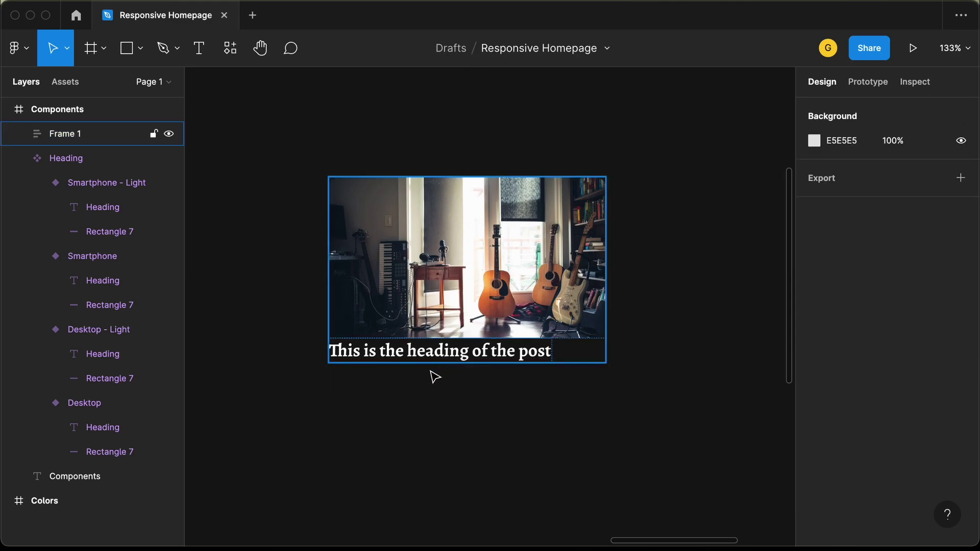
Wrap the post heading text in its own auto layout frame inside the card frame
left_click(403, 356)
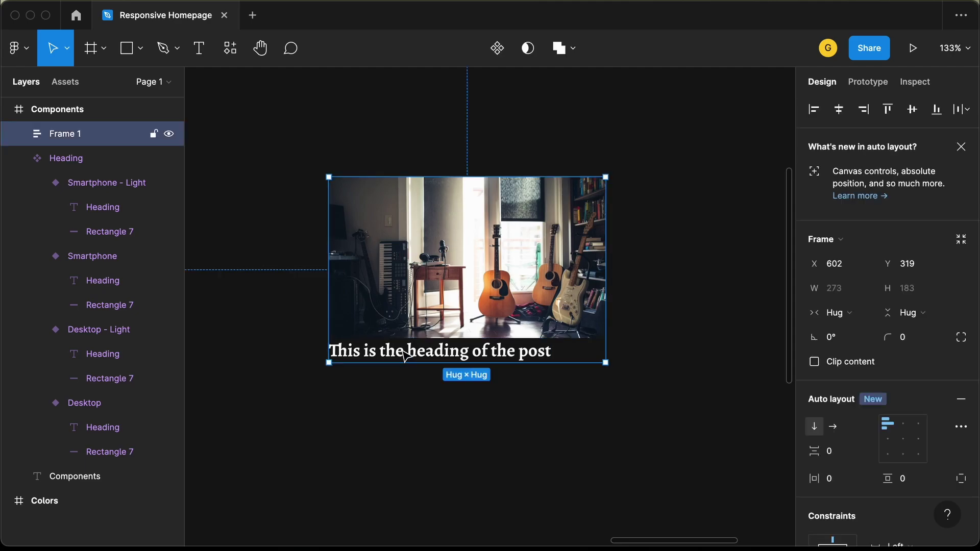
left_click(403, 355)
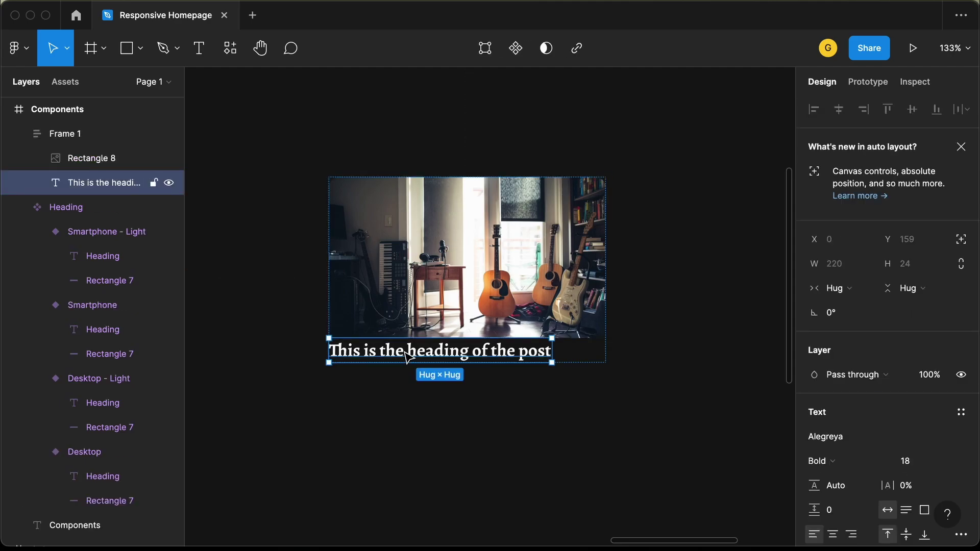
key("shift+a")
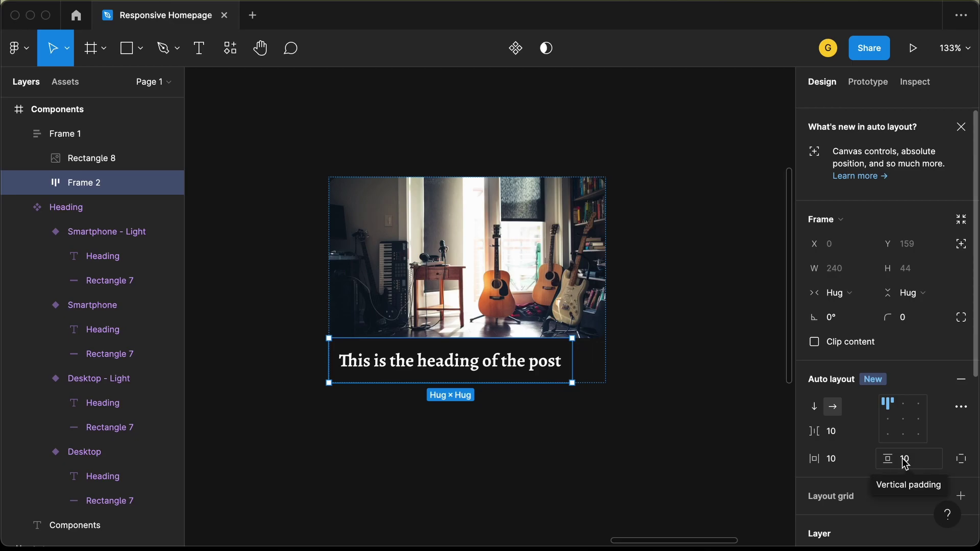
Set the heading frame's horizontal padding to 24 and its horizontal resizing to Fill container
left_click(846, 465)
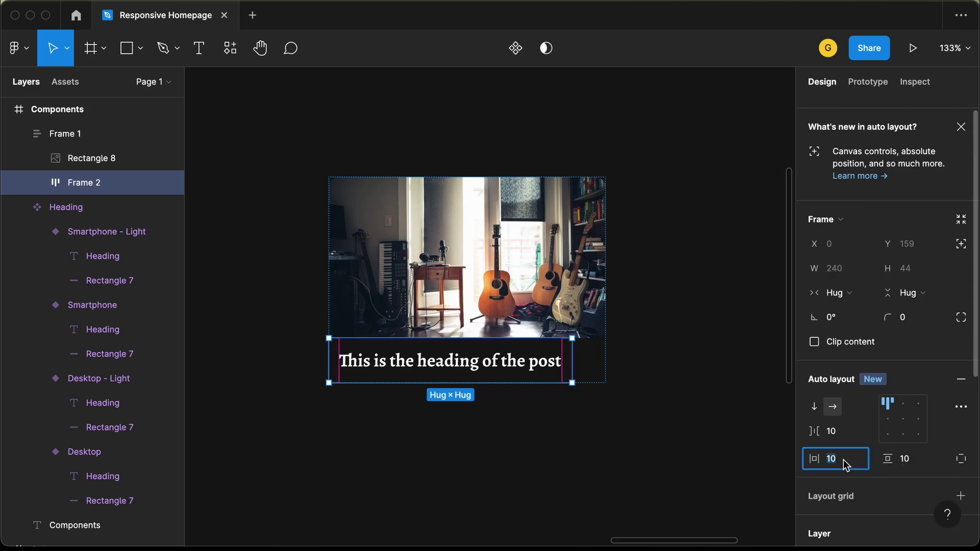
type("24")
key("Return")
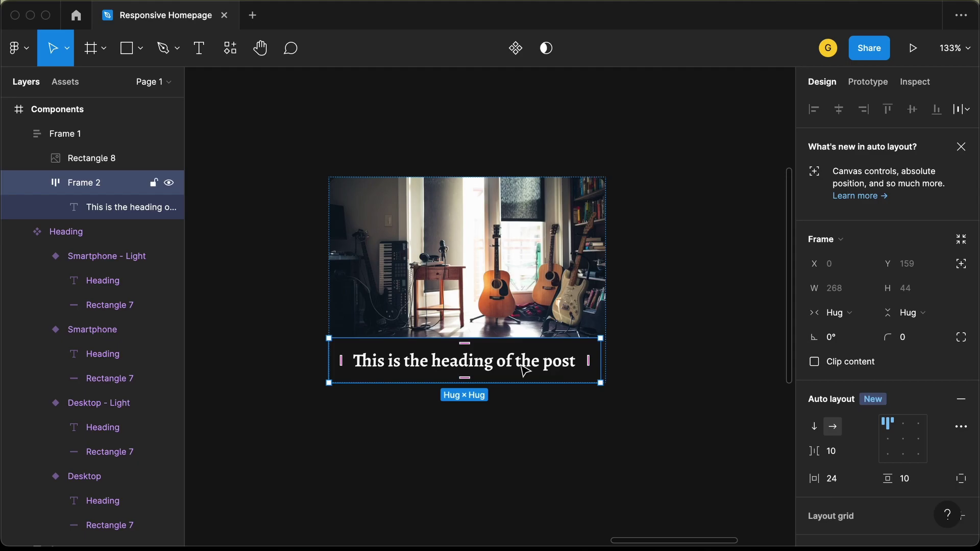
left_click(850, 314)
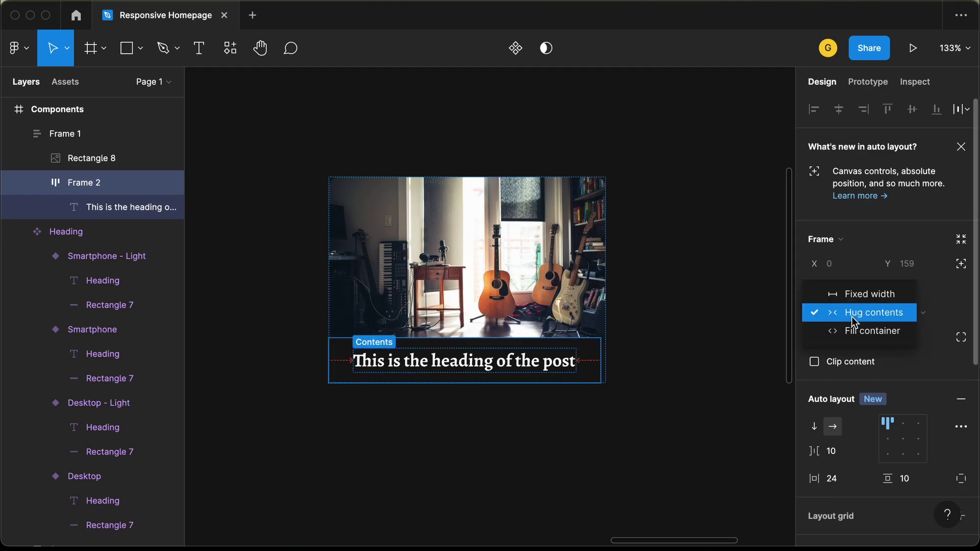
left_click(862, 331)
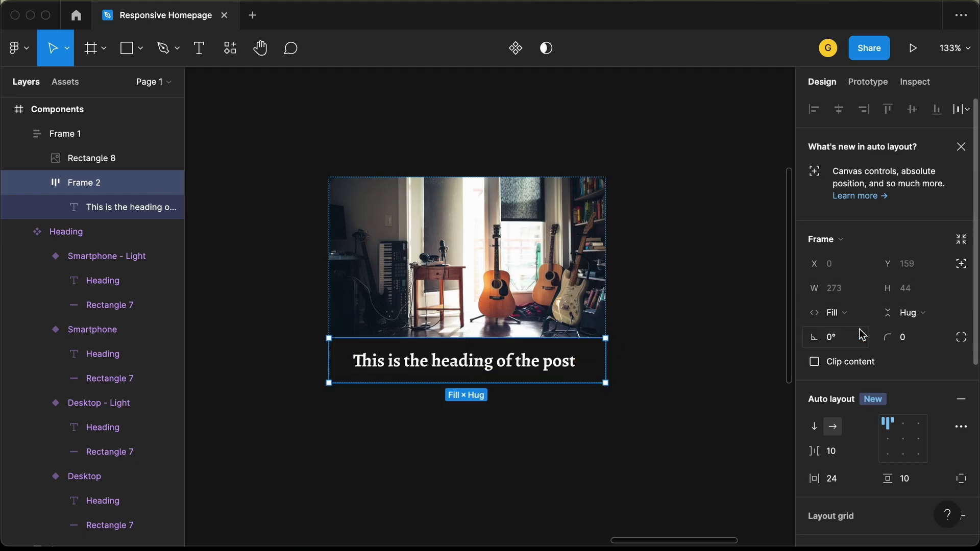
Set the post heading text to auto height and its horizontal resizing to Fill container
left_click(633, 375)
left_click(524, 373)
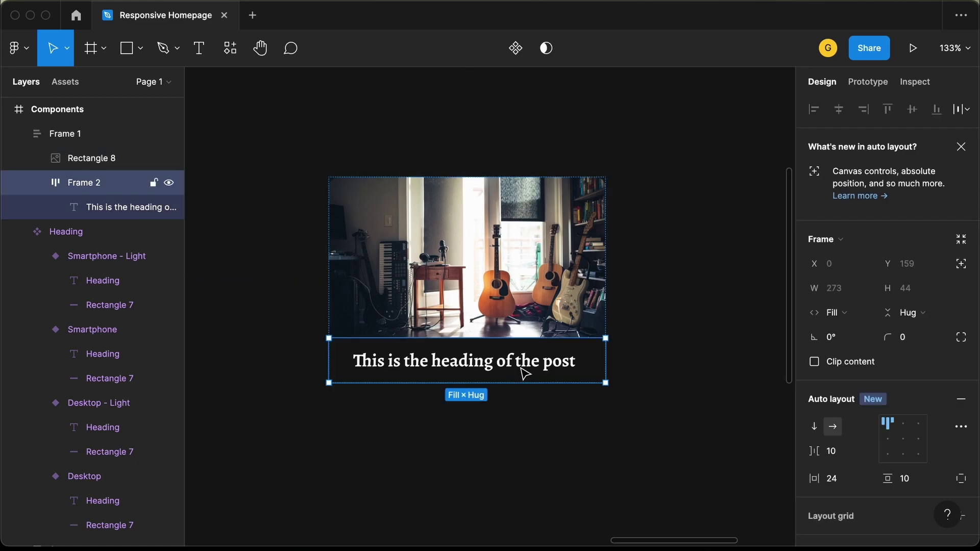
double_click(520, 366)
scroll(842, 433, "down", 3)
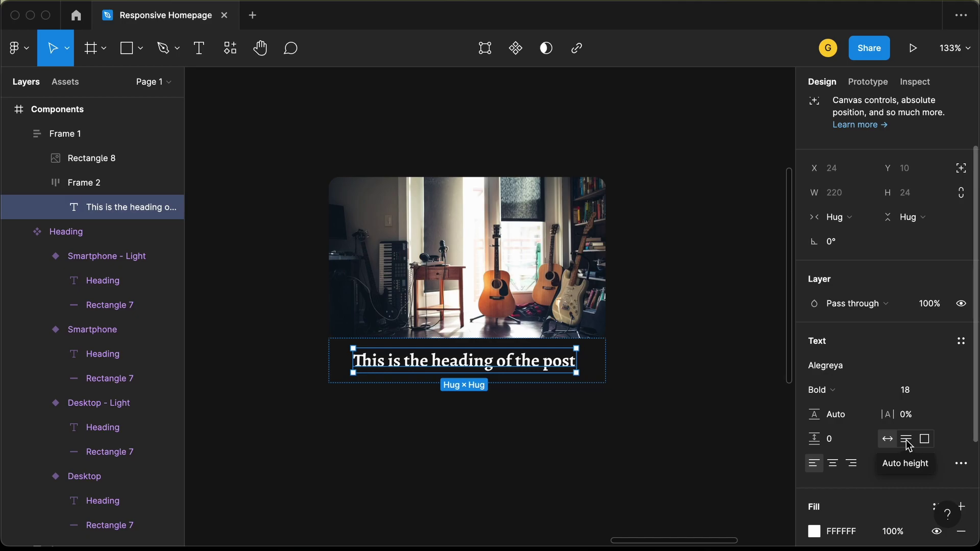
left_click(906, 440)
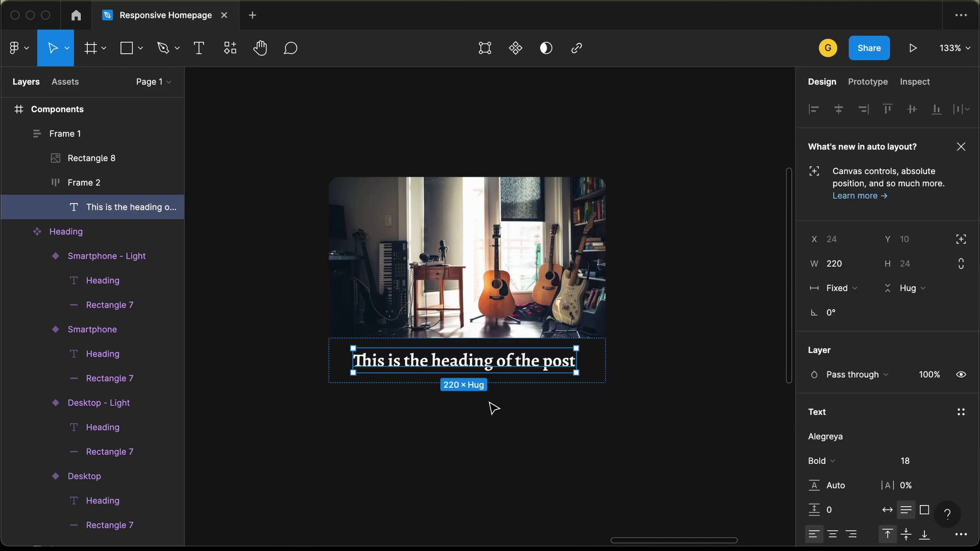
left_click(839, 288)
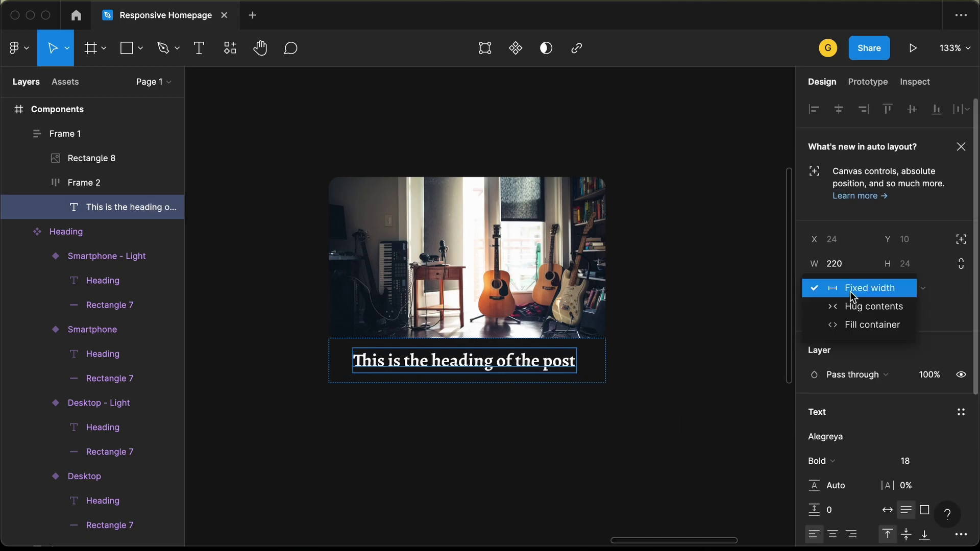
left_click(859, 326)
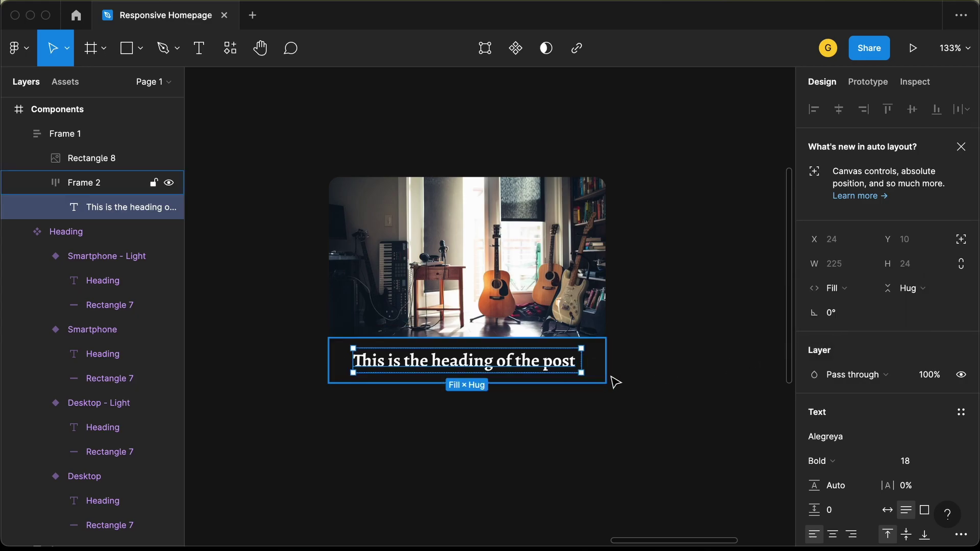
left_click(644, 382)
Set the vertical padding of the frame around the post heading to 16
left_click(456, 361)
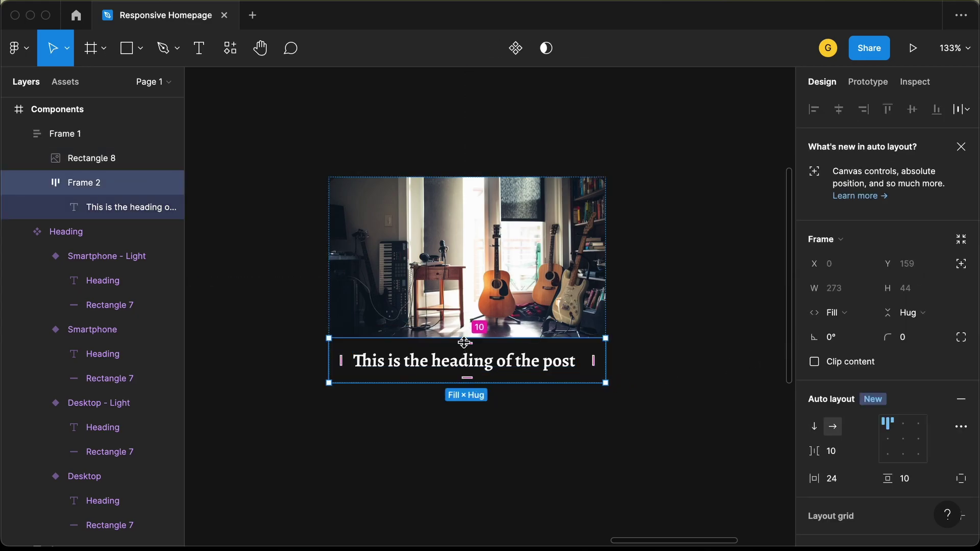
scroll(465, 342, "up", 2)
scroll(465, 342, "right", 1)
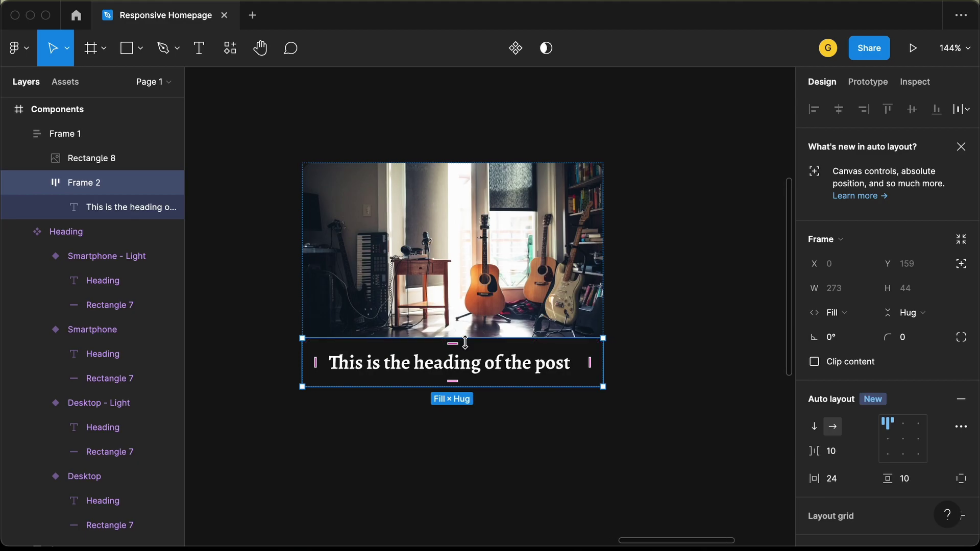
left_click(921, 482)
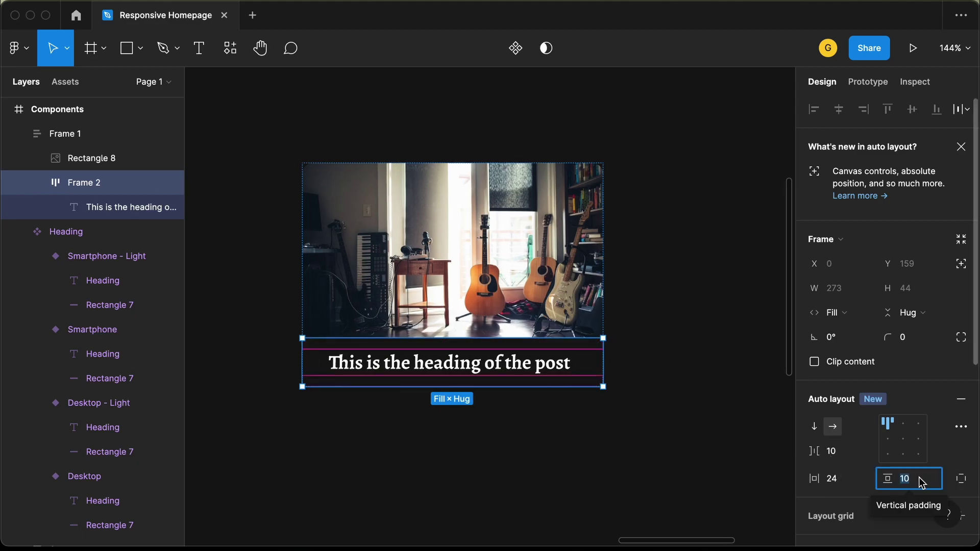
type("20")
key("Return")
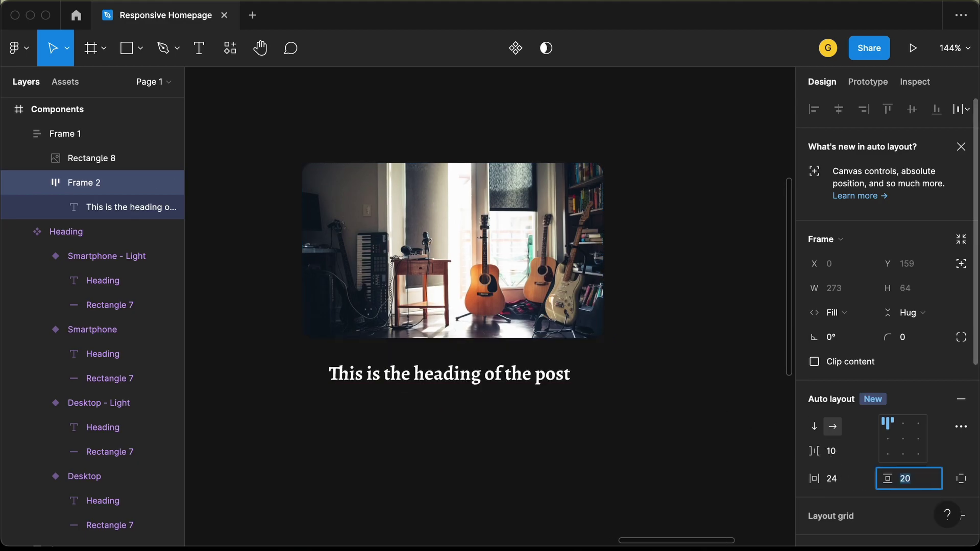
type("10")
key("Return")
type("16")
key("Return")
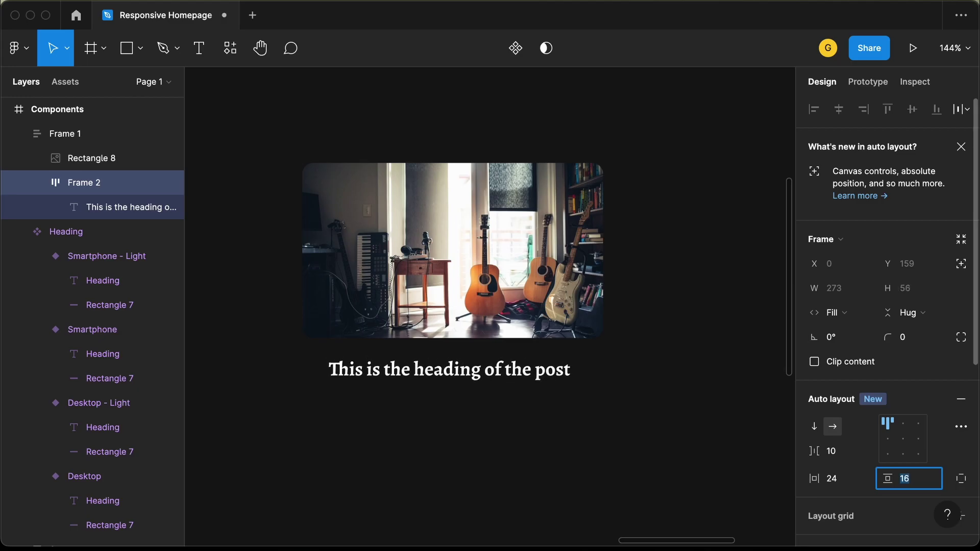
left_click(495, 467)
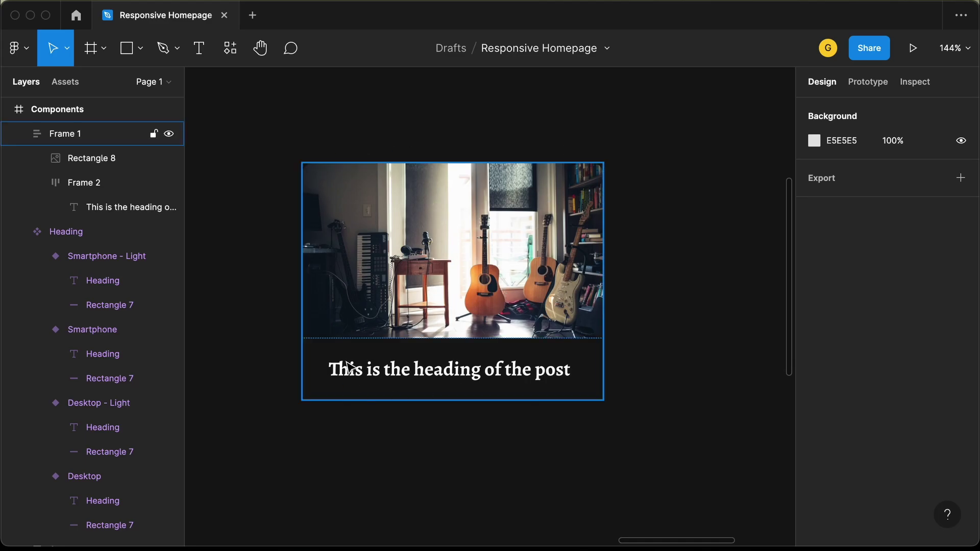
Add a white FFFFFF fill to the whole post card frame
left_click(80, 135)
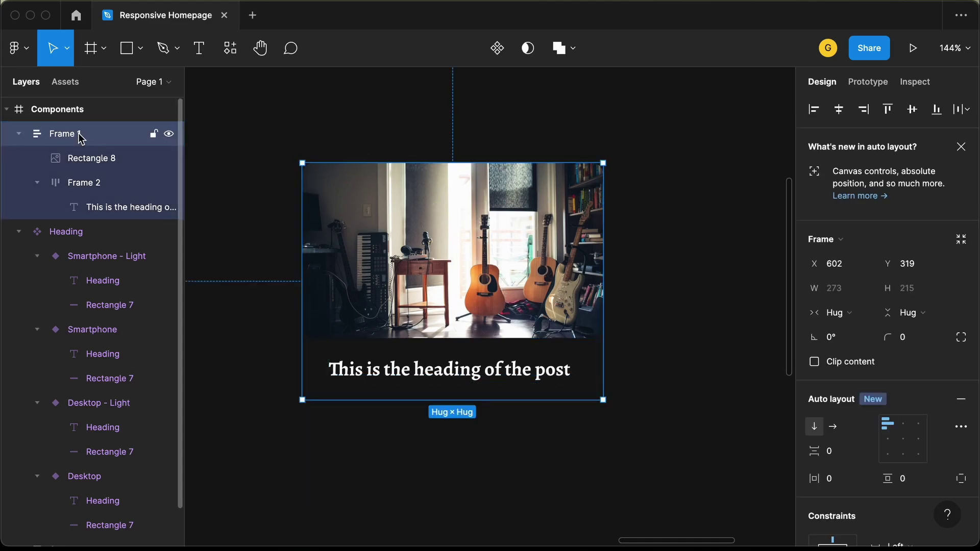
scroll(897, 386, "down", 3)
scroll(895, 387, "down", 4)
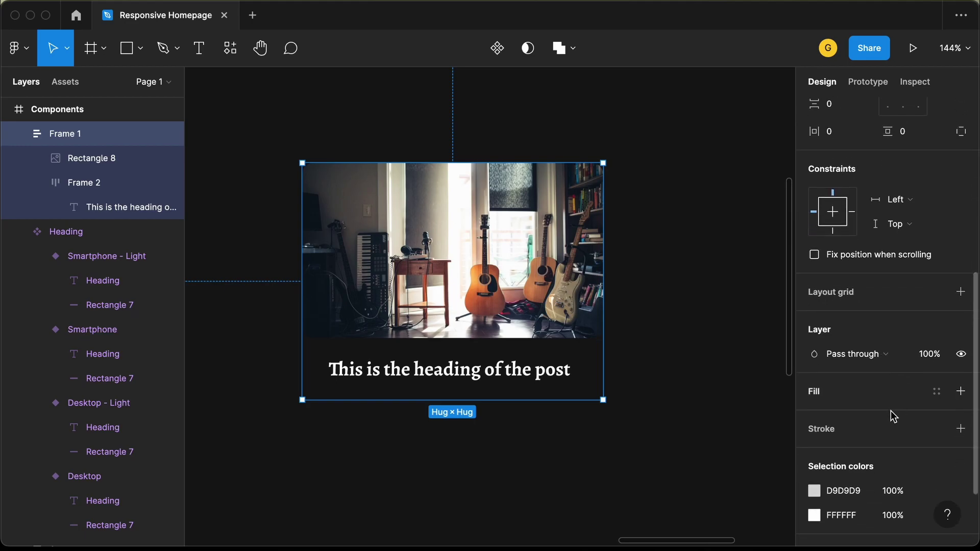
left_click(960, 392)
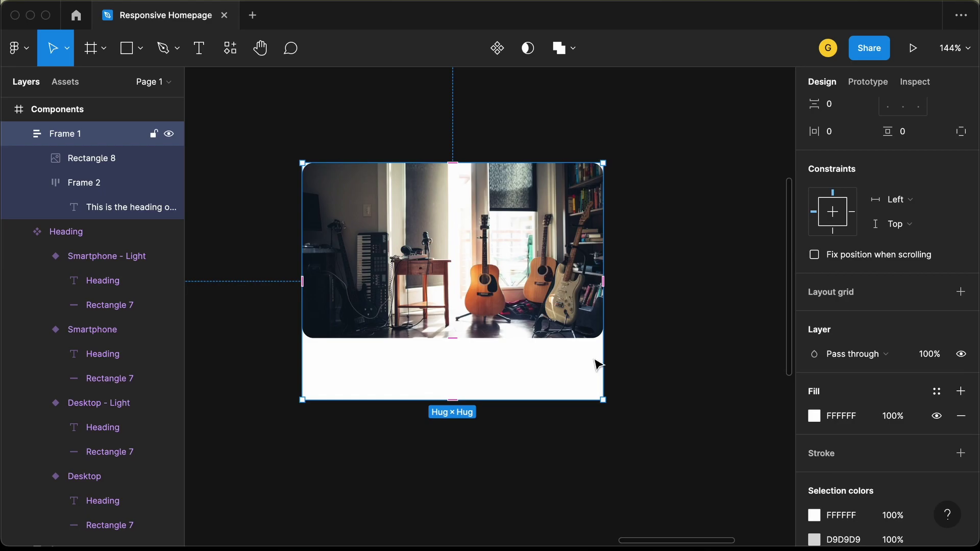
Round the post card frame's corners with a radius of 10
scroll(870, 337, "up", 6)
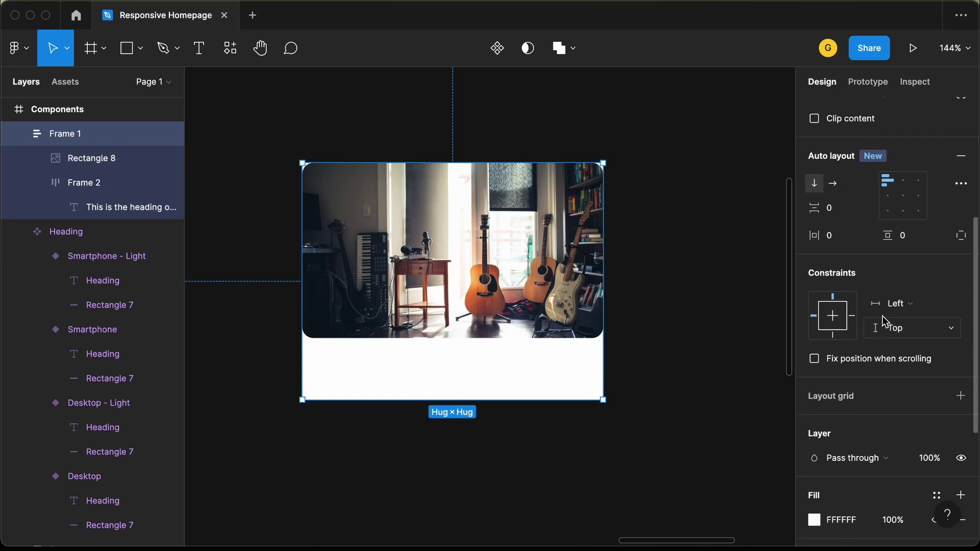
left_click(913, 344)
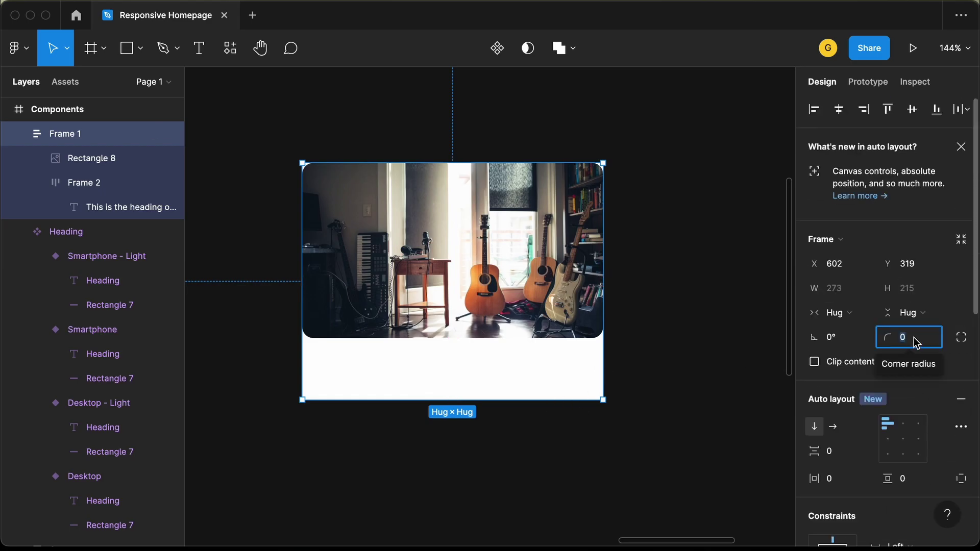
type("10")
key("Return")
key("Escape")
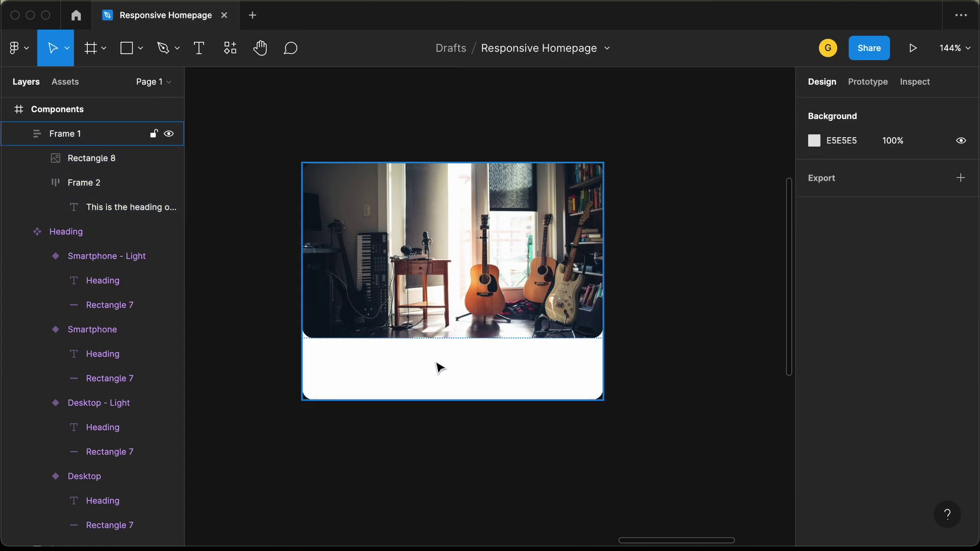
Change the post heading text's fill color to black, 000000
left_click(435, 369)
double_click(432, 371)
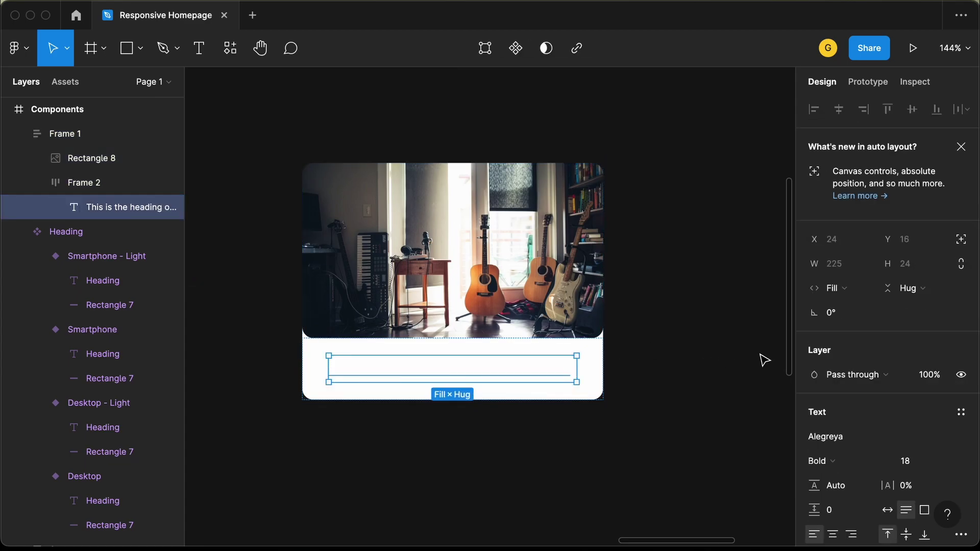
scroll(842, 444, "down", 5)
left_click(821, 379)
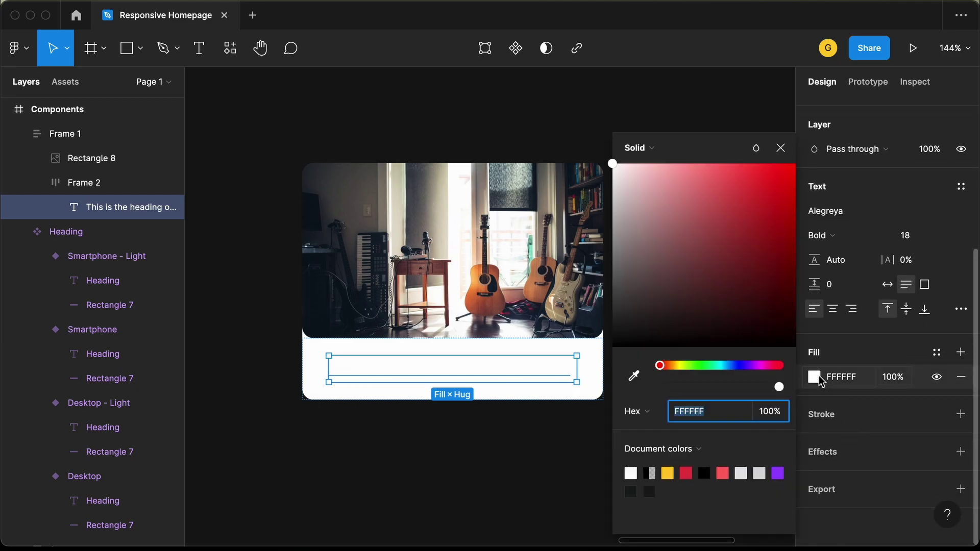
type("000000")
key("Return")
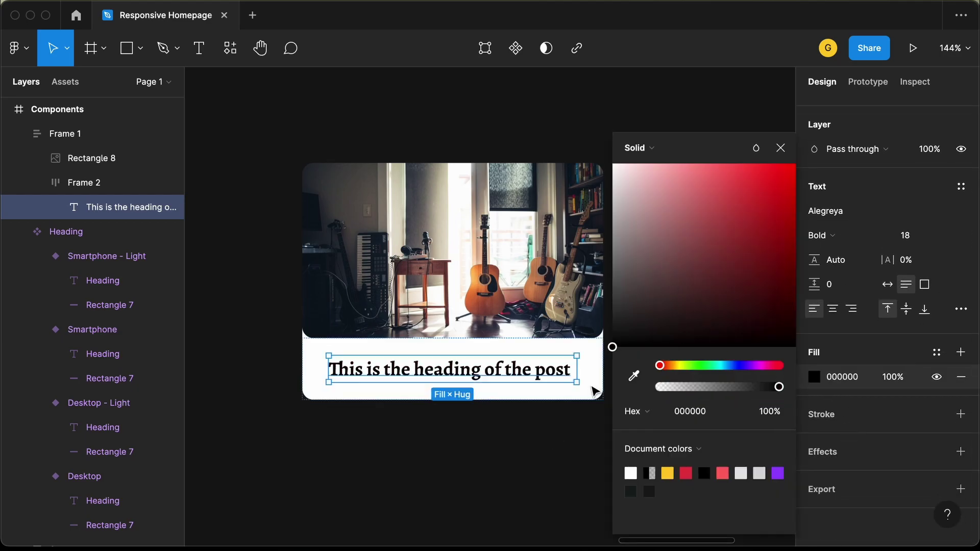
left_click(781, 147)
left_click(674, 270)
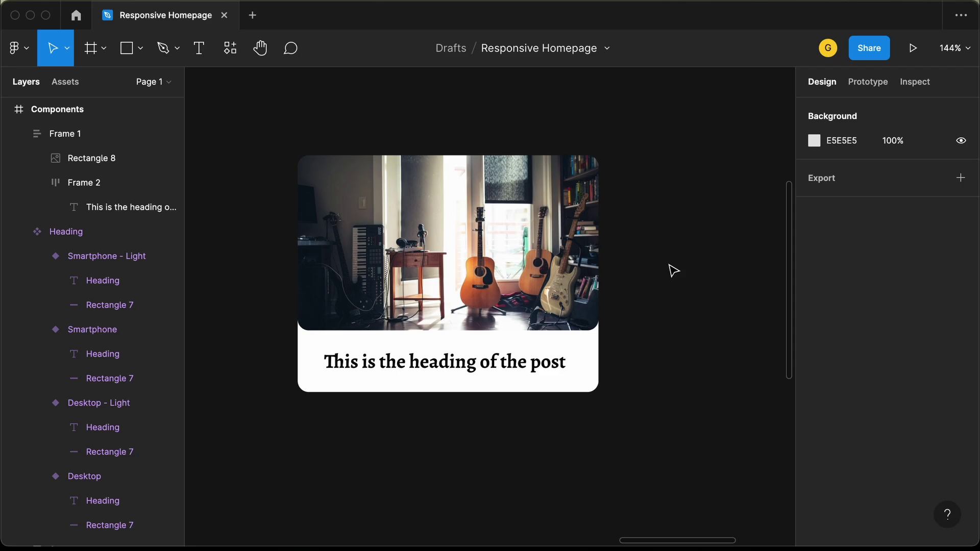
Add a text layer reading "MUSIC" just below the post card
left_click(200, 47)
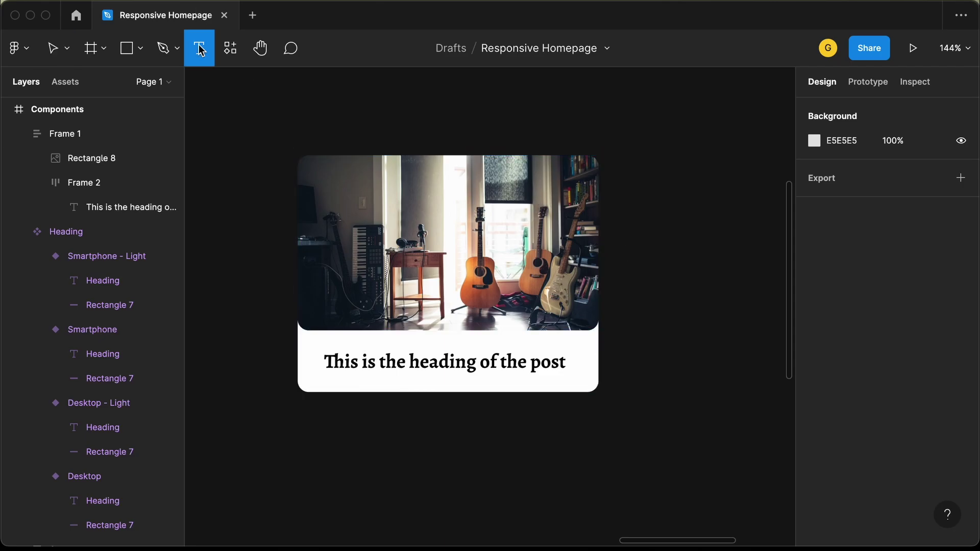
left_click(320, 420)
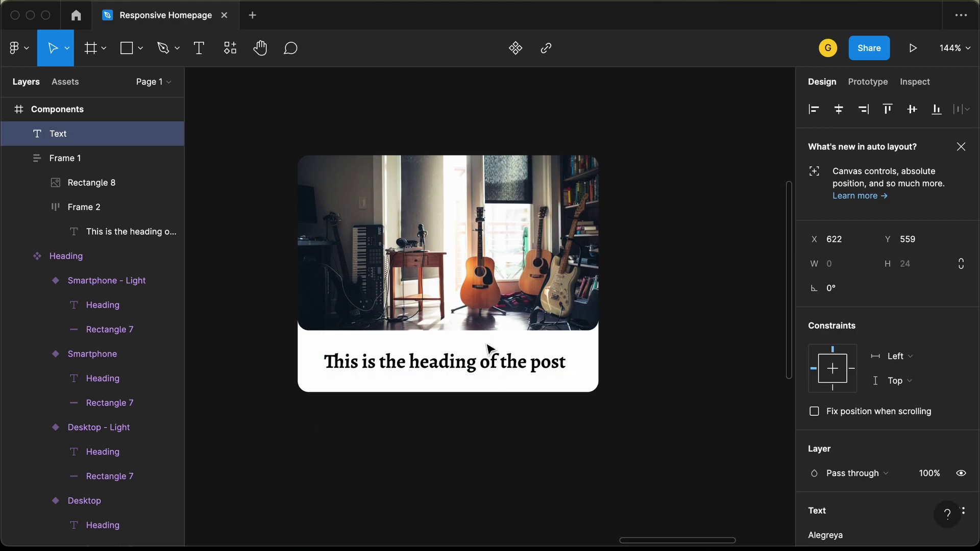
type("MUSIC")
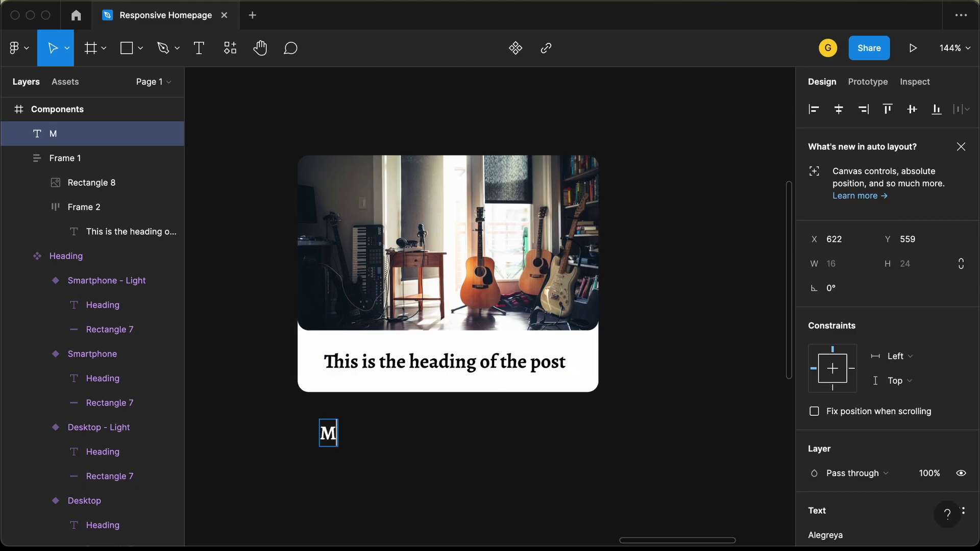
key("Escape")
Set the font size of the MUSIC text to 13
scroll(937, 418, "down", 5)
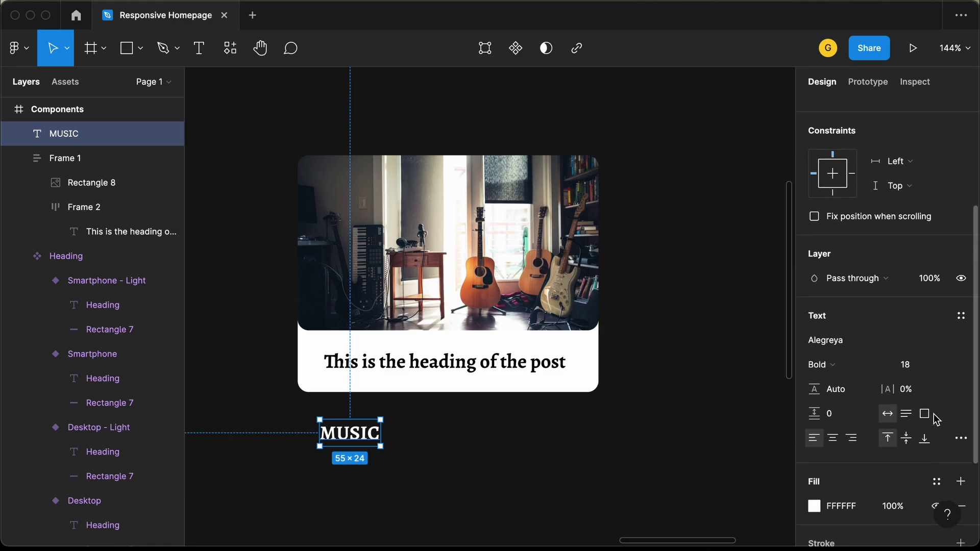
left_click(920, 324)
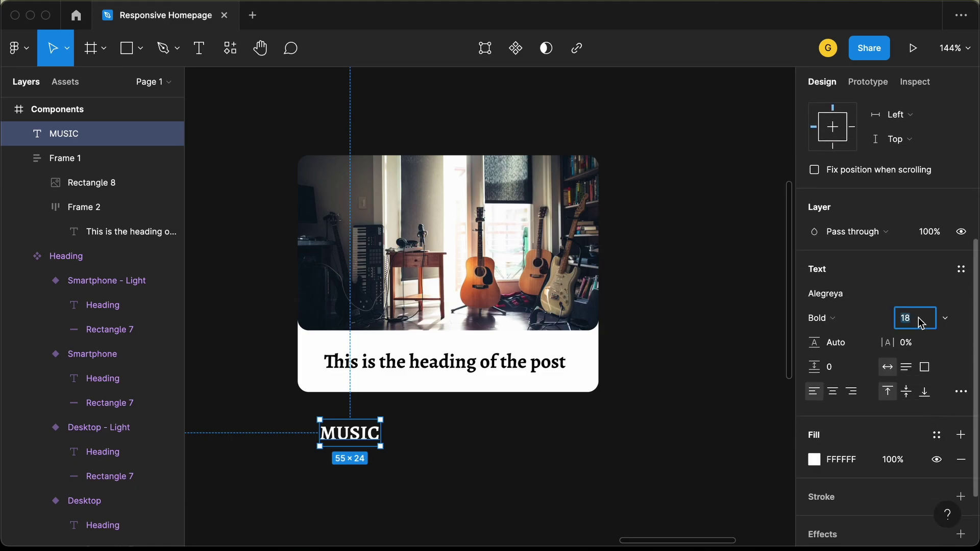
type("13")
key("Return")
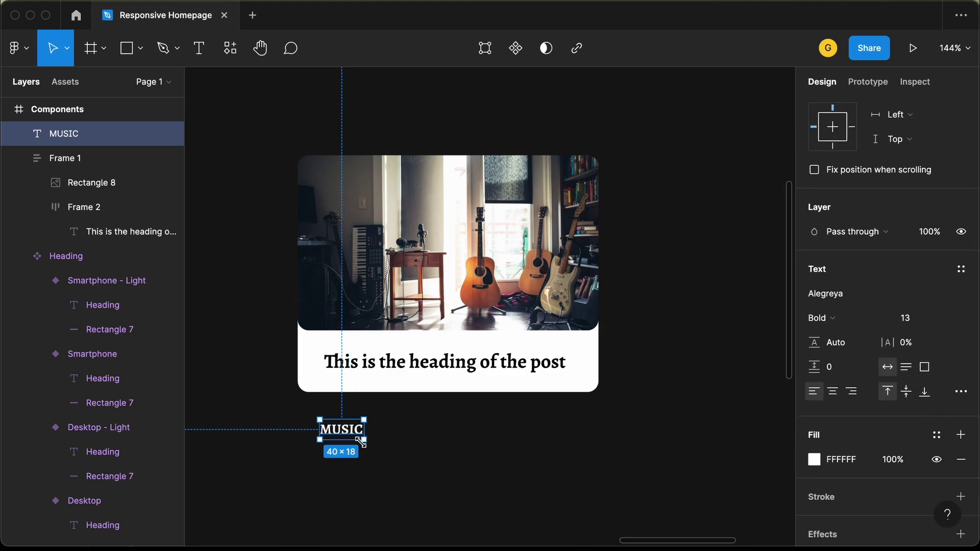
Wrap the MUSIC text in an auto layout frame and reduce its vertical padding to 0
key("shift+a")
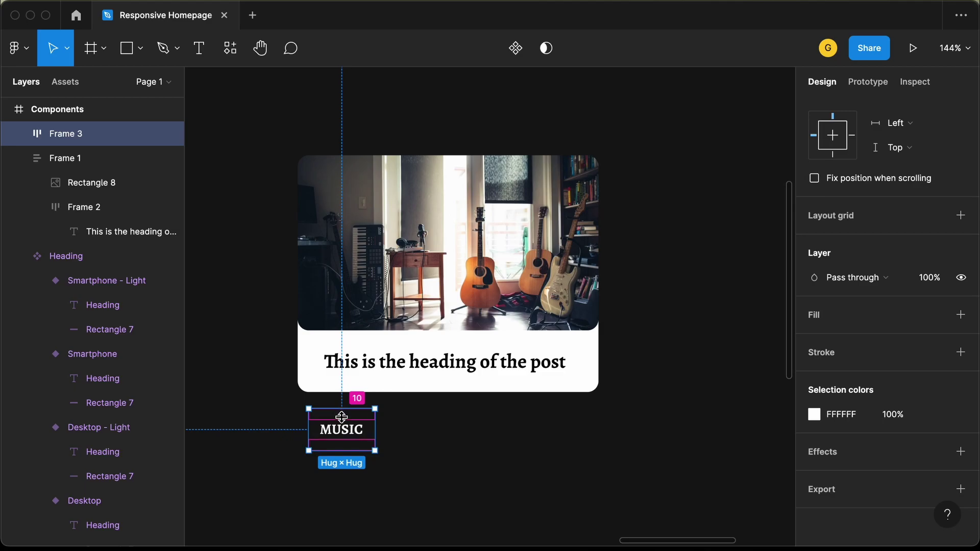
left_click_drag(341, 417, 341, 405)
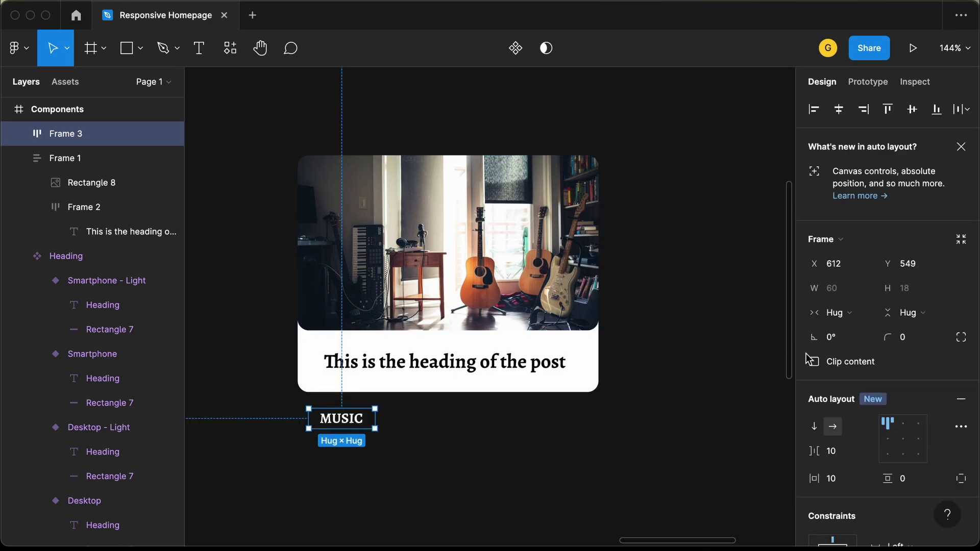
Give the frame around the MUSIC text a white FFFFFF fill and a corner radius of 10
scroll(914, 416, "down", 10)
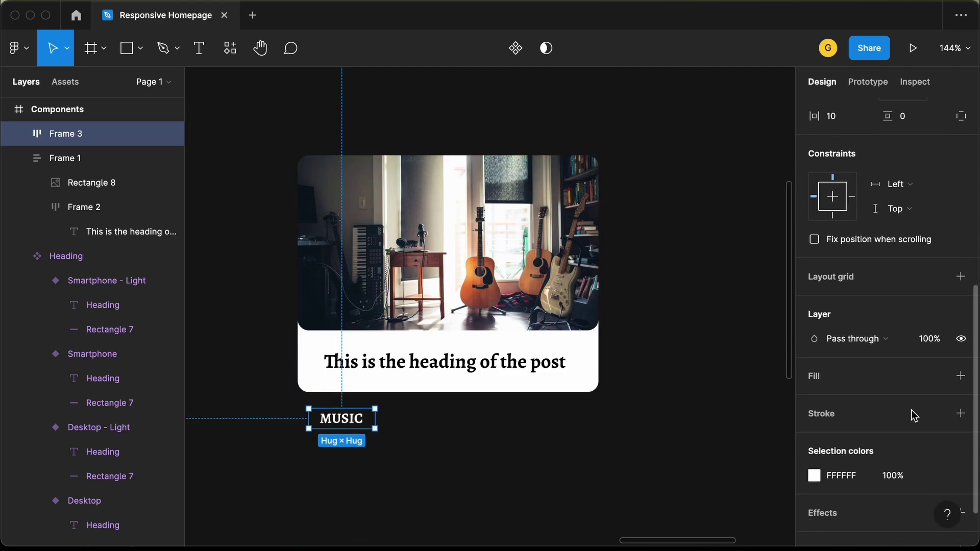
left_click(960, 376)
scroll(903, 247, "down", 2)
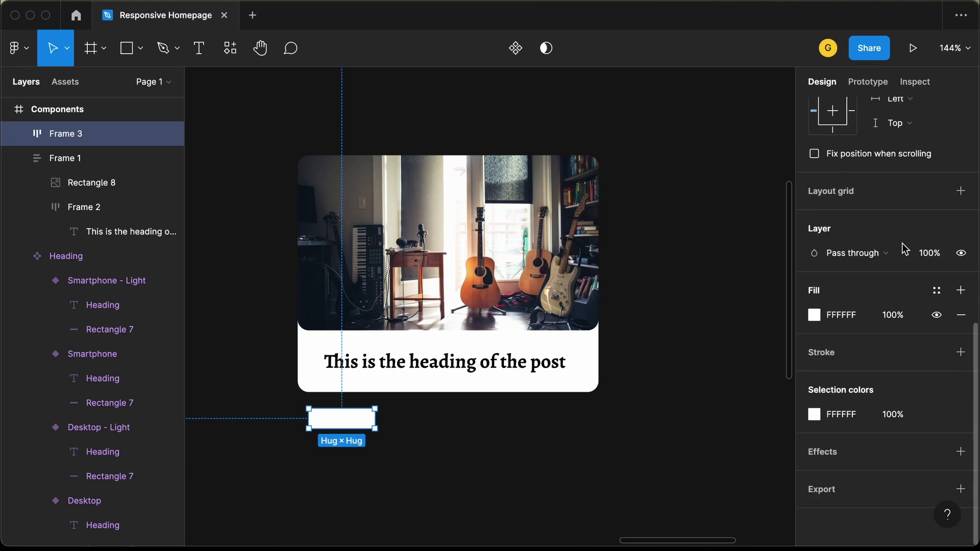
scroll(904, 249, "up", 5)
scroll(904, 249, "up", 5)
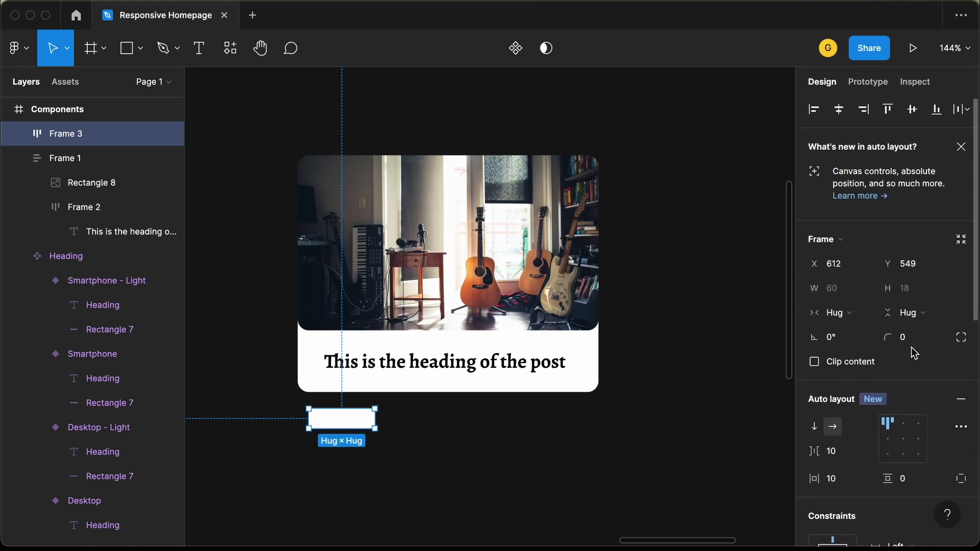
left_click(916, 342)
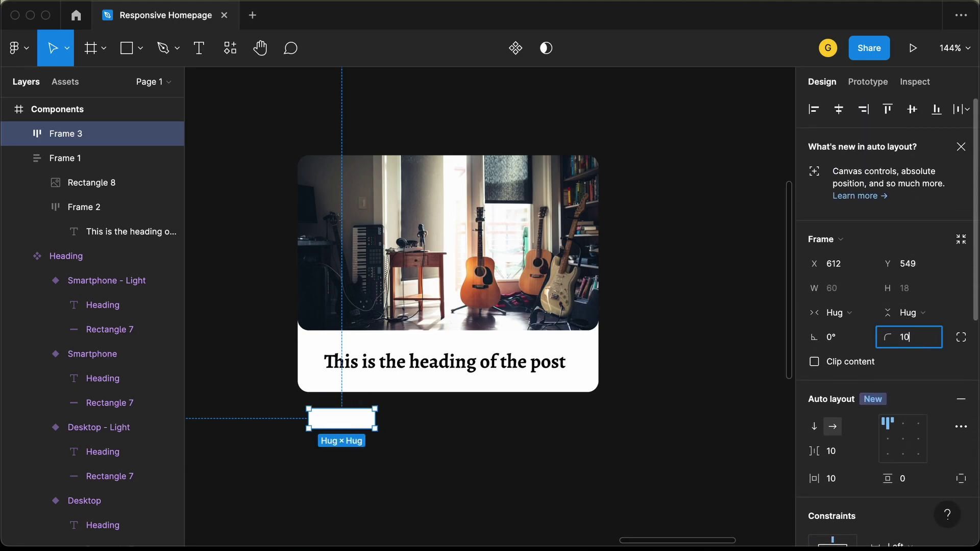
type("10")
key("Return")
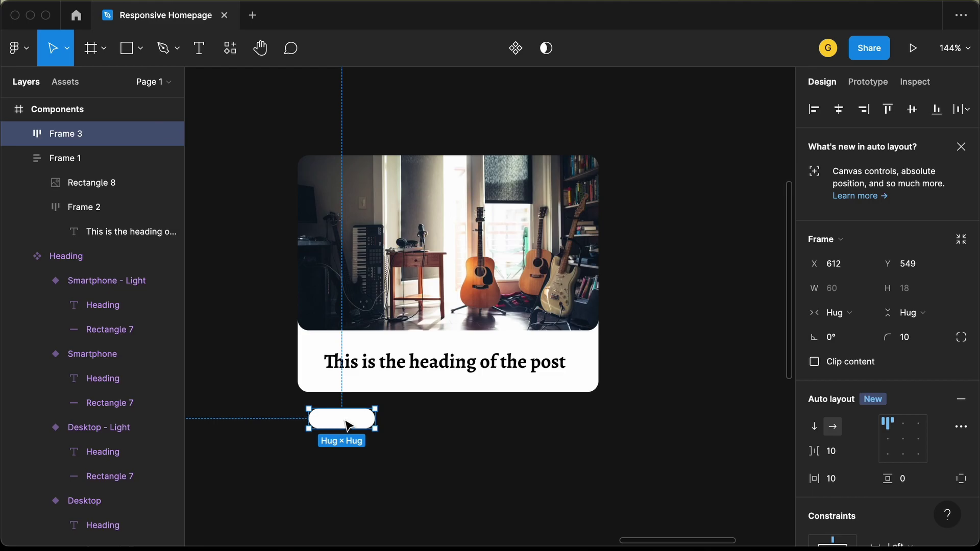
Change the fill of the MUSIC text to black so it reads against its white frame
double_click(346, 428)
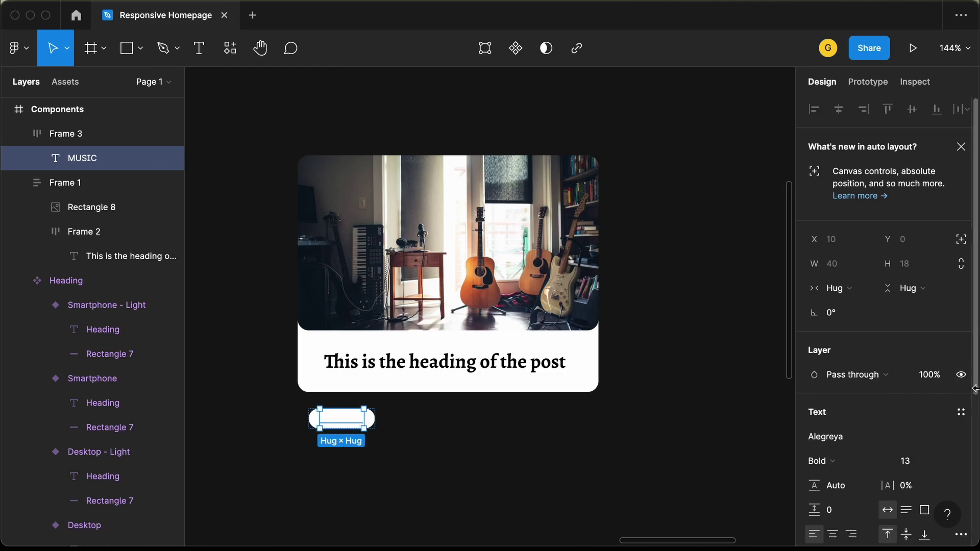
scroll(975, 389, "down", 5)
scroll(975, 388, "down", 2)
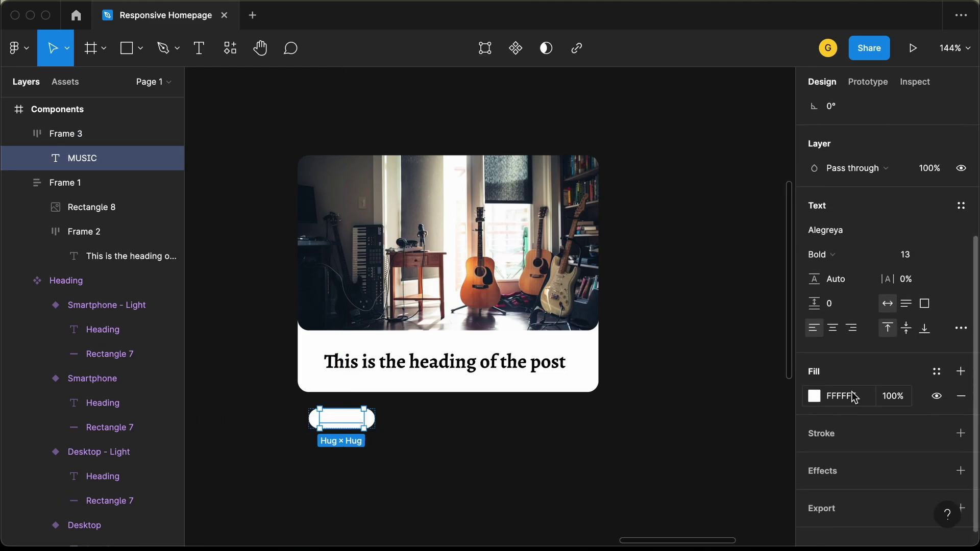
left_click(814, 396)
left_click_drag(702, 291, 603, 390)
left_click(604, 389)
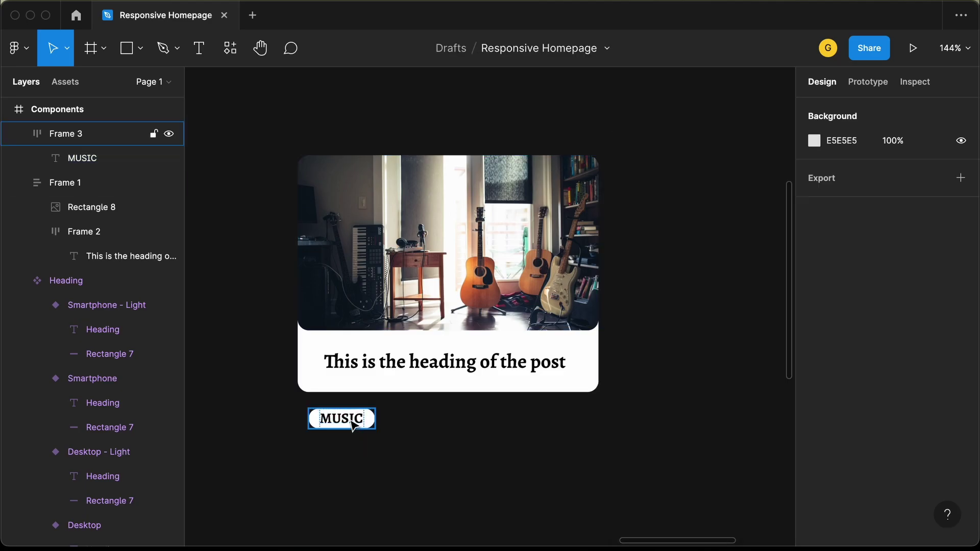
Set the horizontal padding of the auto layout frame around MUSIC to 16
left_click(352, 424)
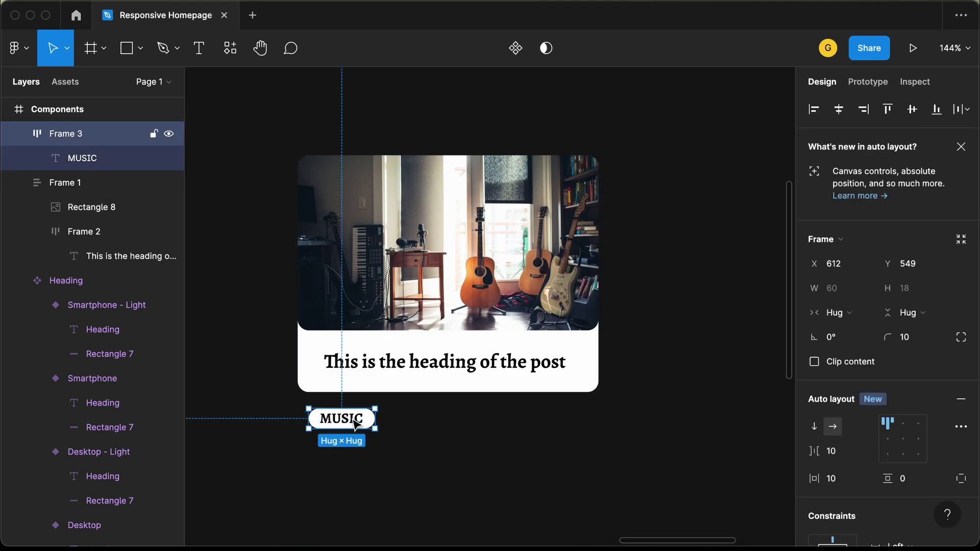
scroll(843, 459, "down", 1)
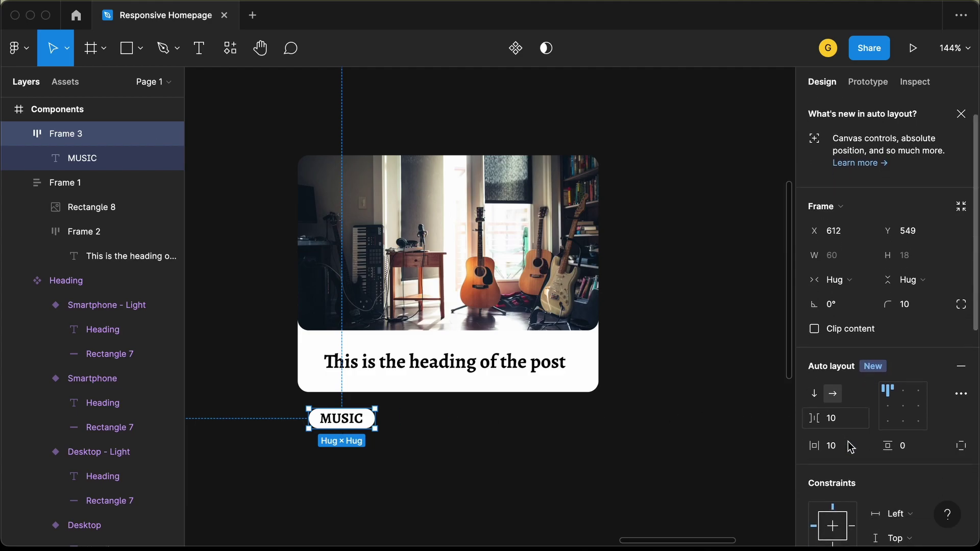
left_click(843, 447)
type("16")
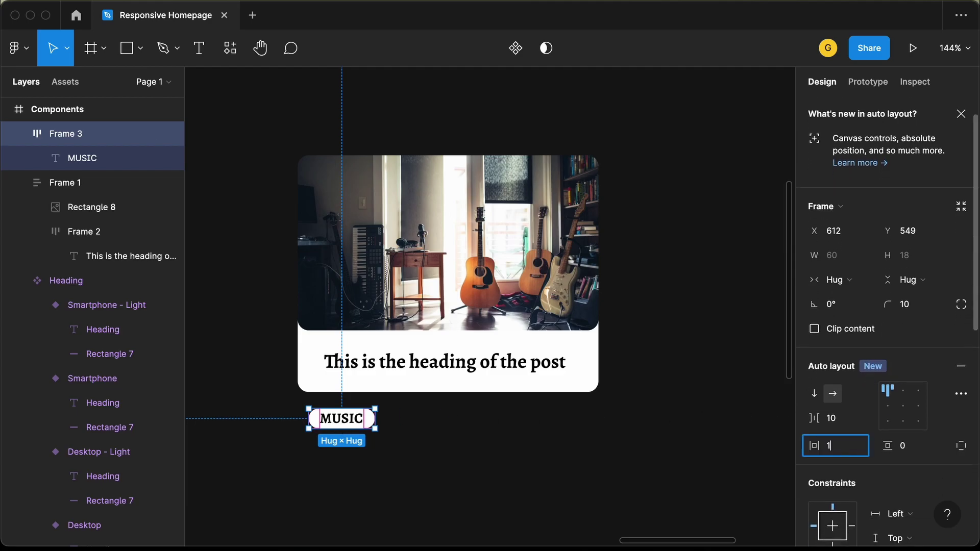
key("Return")
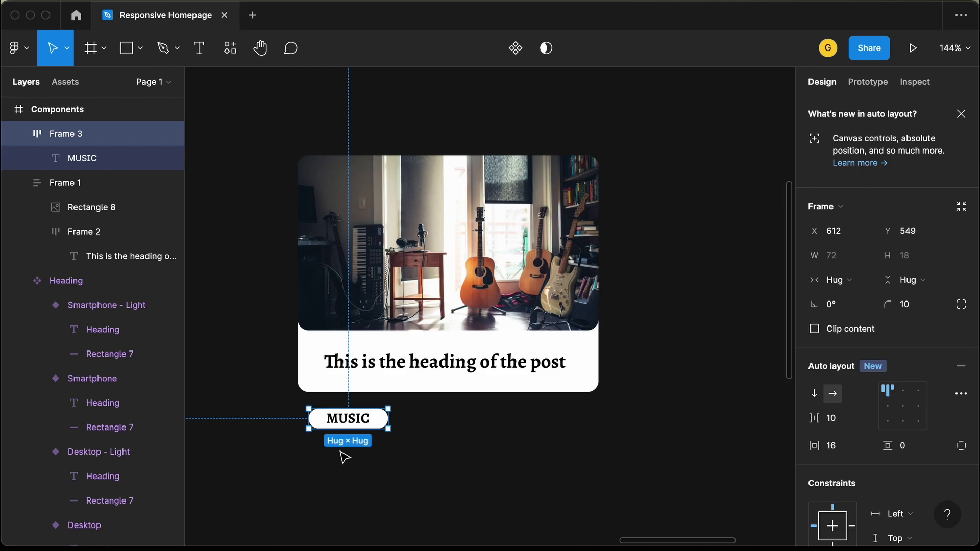
Rename the frame around the MUSIC text as Tag
double_click(88, 138)
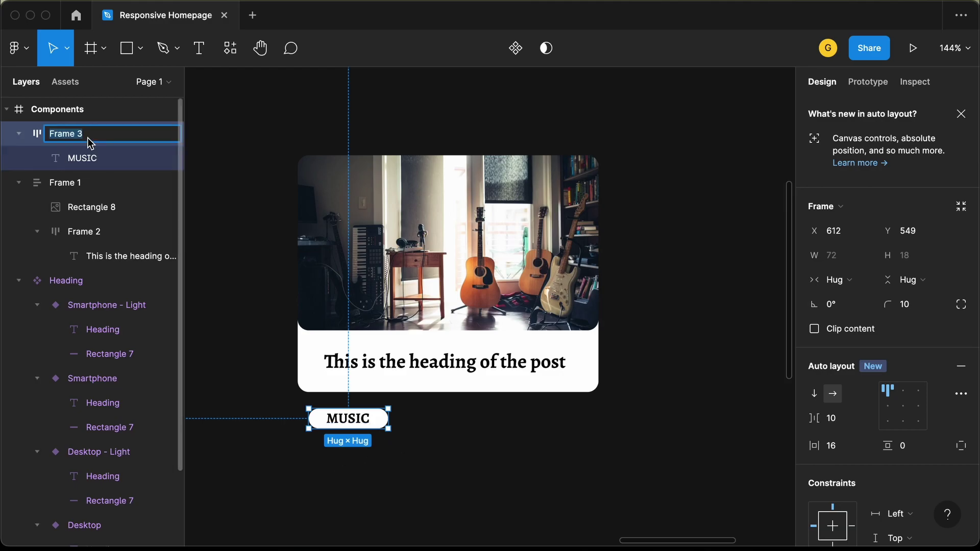
type("Tag")
key("Return")
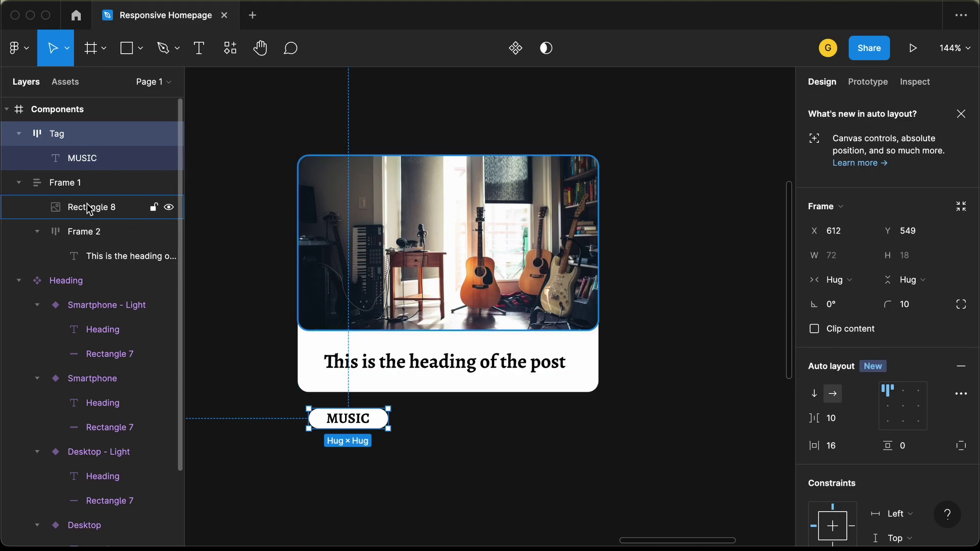
Rename the card's photo layer as Thumbnail and the frame around the post heading as Title
left_click(88, 204)
double_click(97, 210)
type("T")
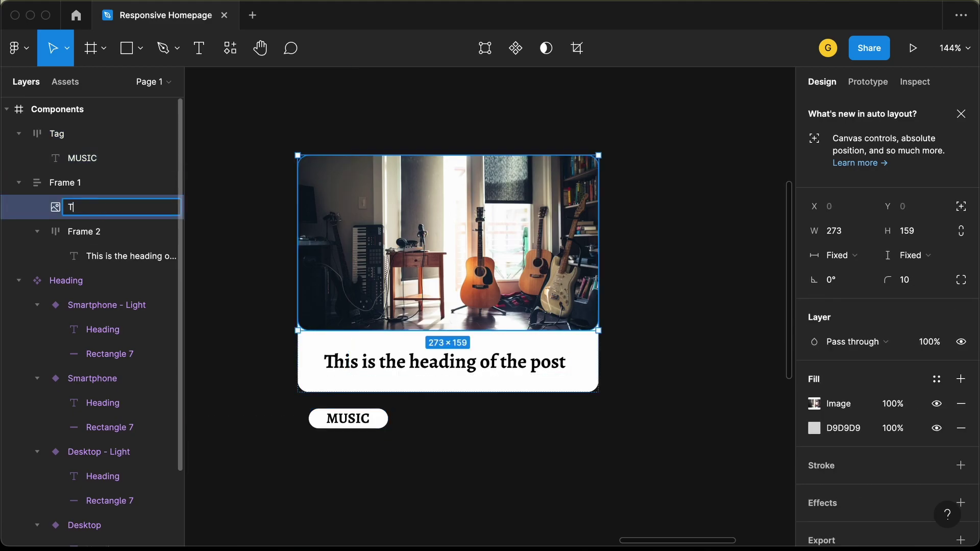
type("humbnail")
key("Return")
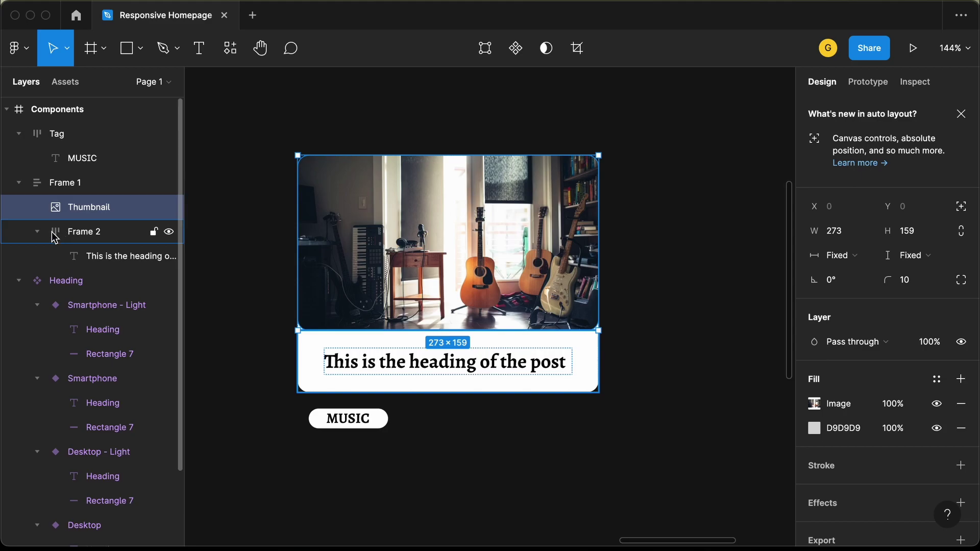
left_click(105, 234)
double_click(105, 236)
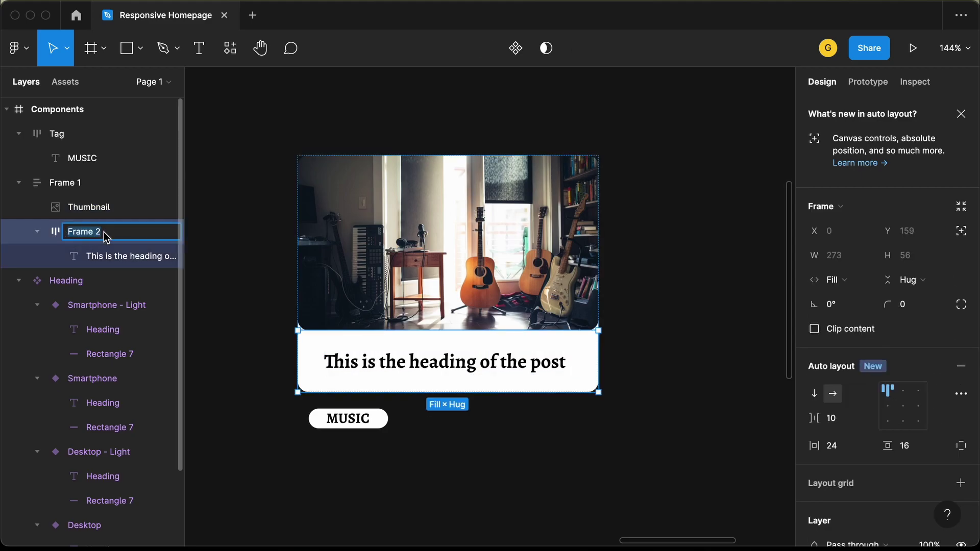
type("Title")
Move the Tag into the post card, give it absolute position, and place it over the photo's top-right corner
left_click(351, 419)
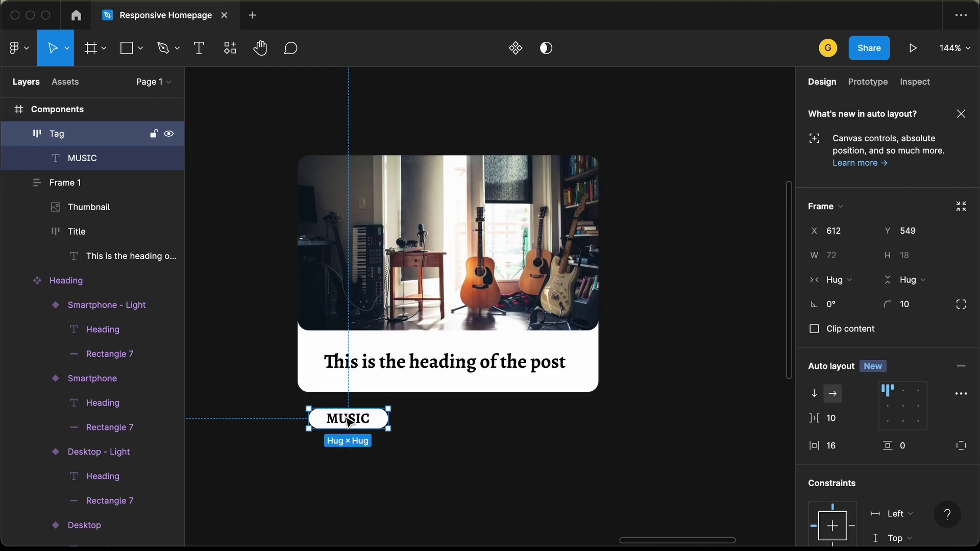
left_click_drag(347, 417, 376, 174)
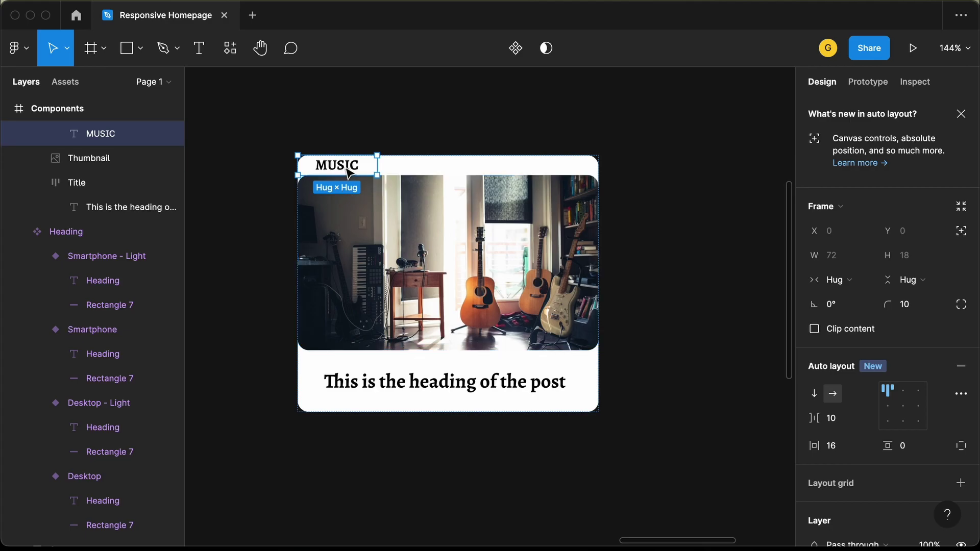
left_click(962, 233)
left_click_drag(333, 171, 539, 180)
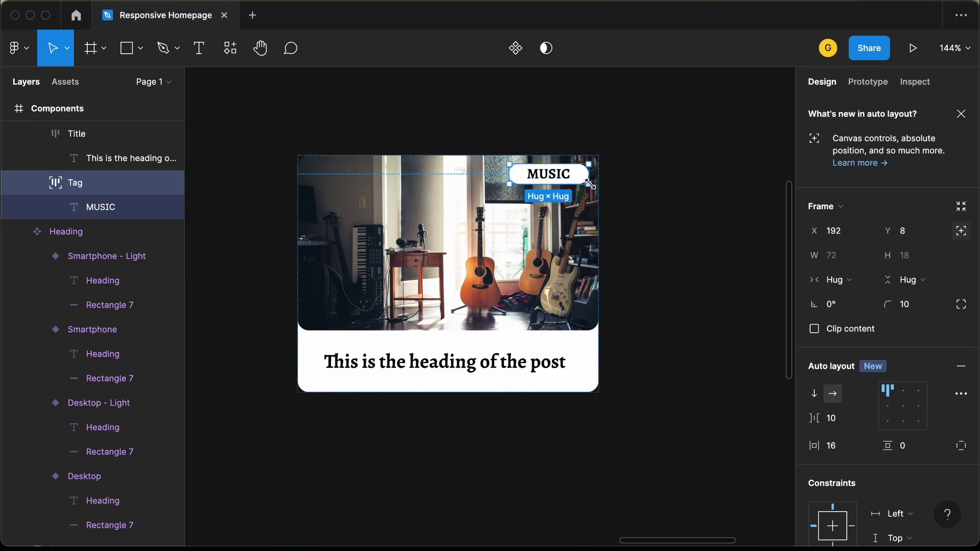
Nudge the Tag to X 193, Y 8 inside the post card
scroll(591, 185, "up", 1)
scroll(591, 185, "up", 3)
key("Left")
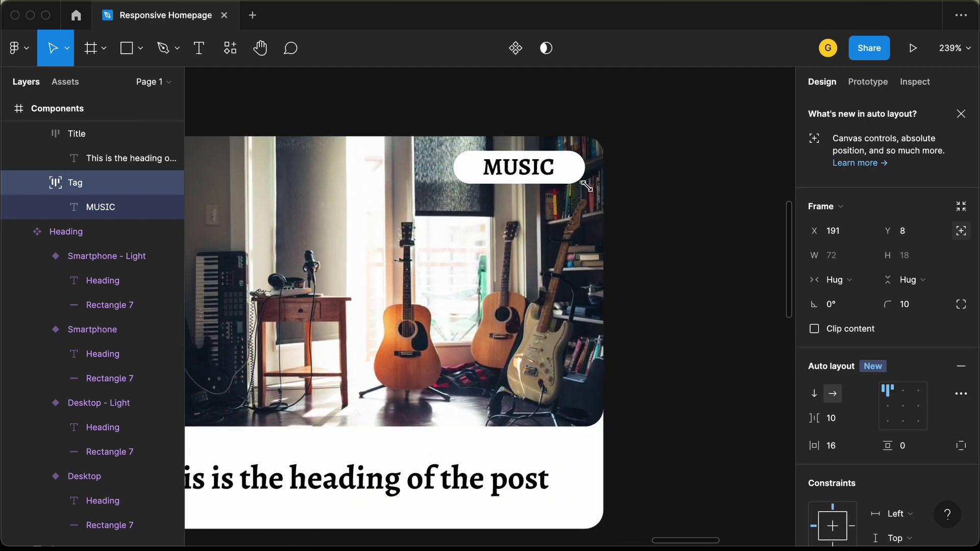
key("Down")
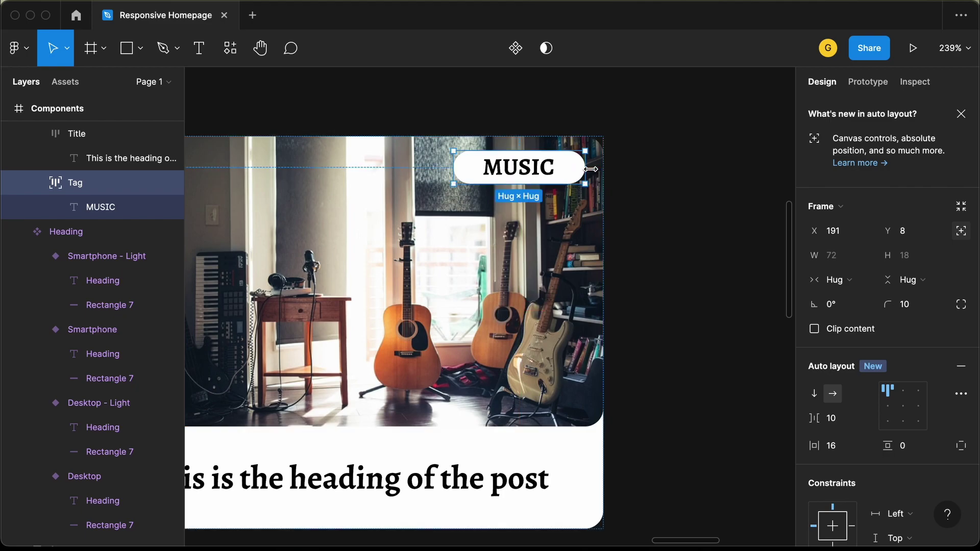
key("Down")
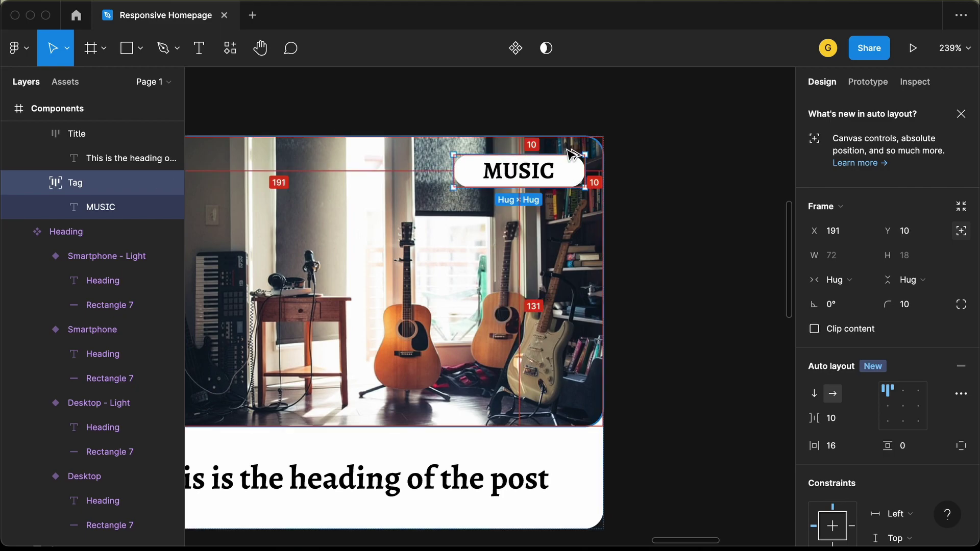
key("alt")
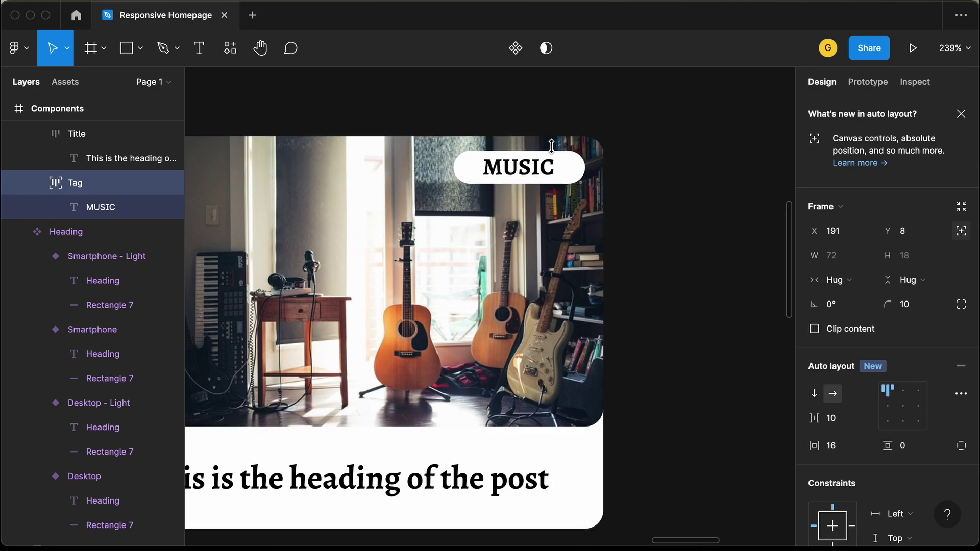
key("Up")
key("Up")
key("Right")
key("Right")
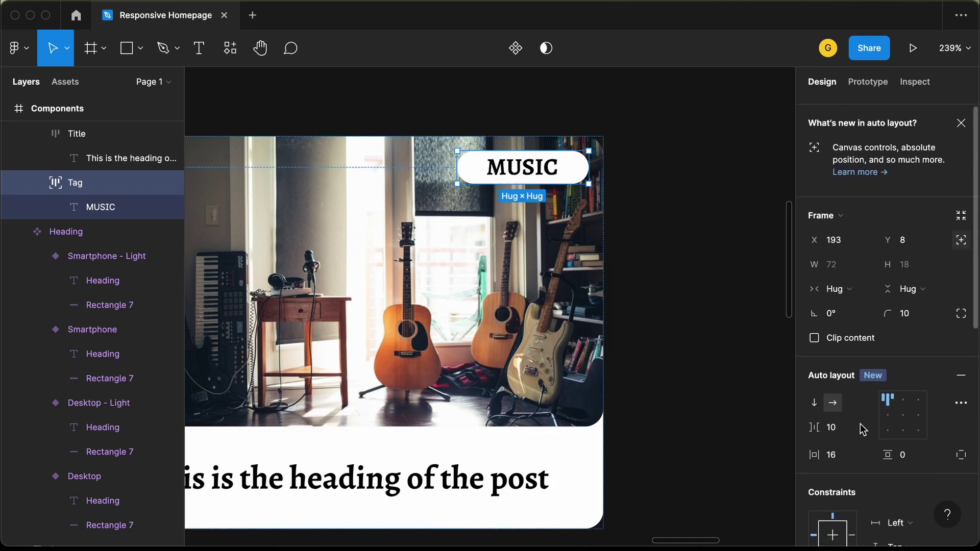
Set the Tag's horizontal constraint to Right within the post card
scroll(859, 429, "down", 4)
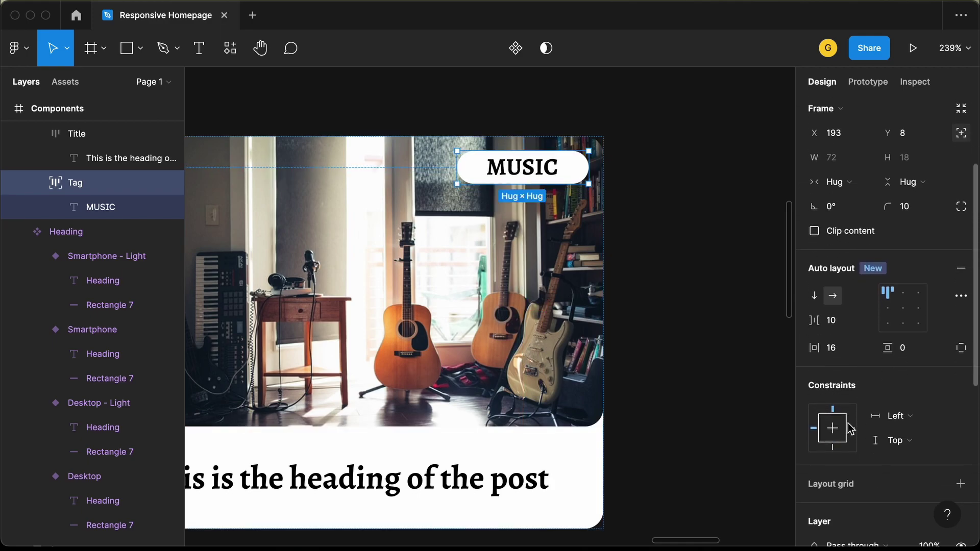
left_click(852, 429)
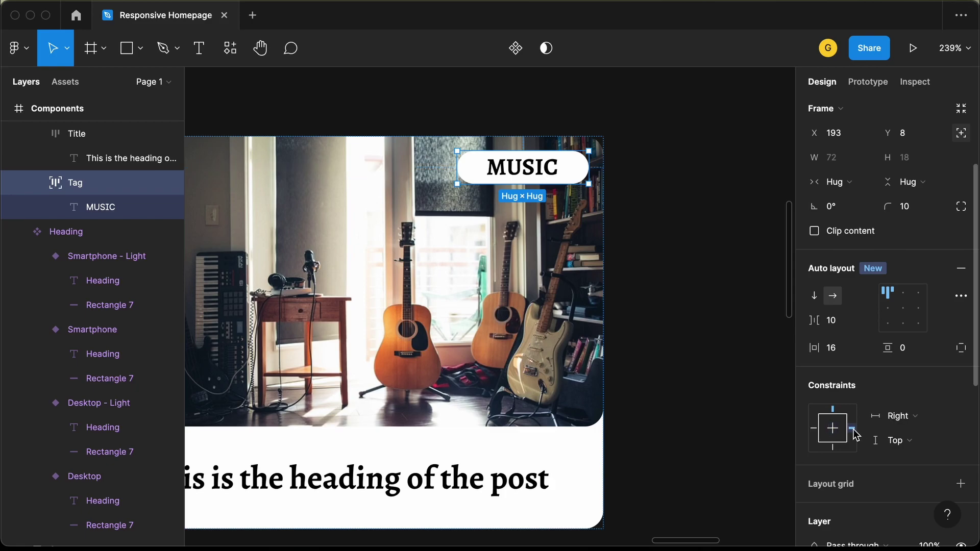
left_click(673, 367)
Widen the post card from its right edge to about 309 to test how its contents resize
key("shift+1")
scroll(675, 366, "down", 5)
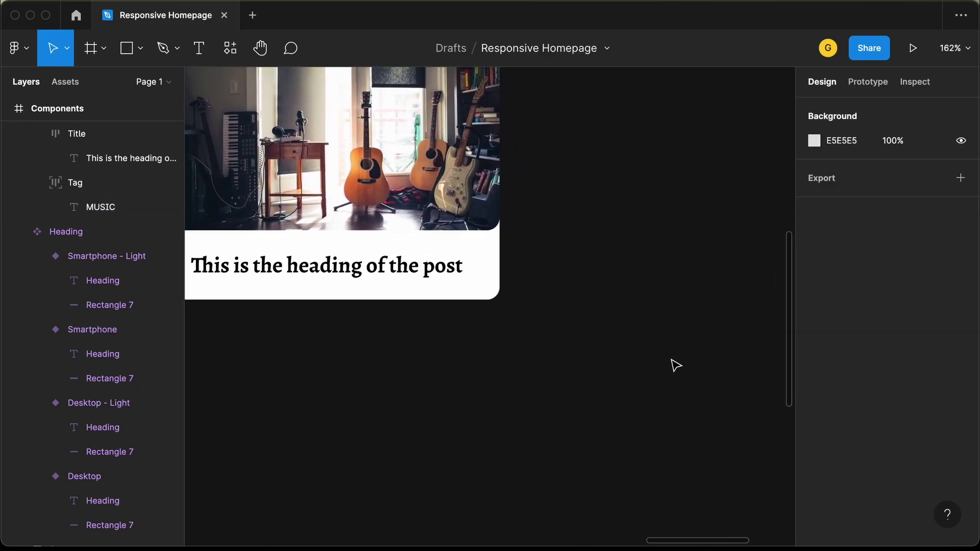
scroll(673, 365, "up", 4)
scroll(663, 374, "down", 5)
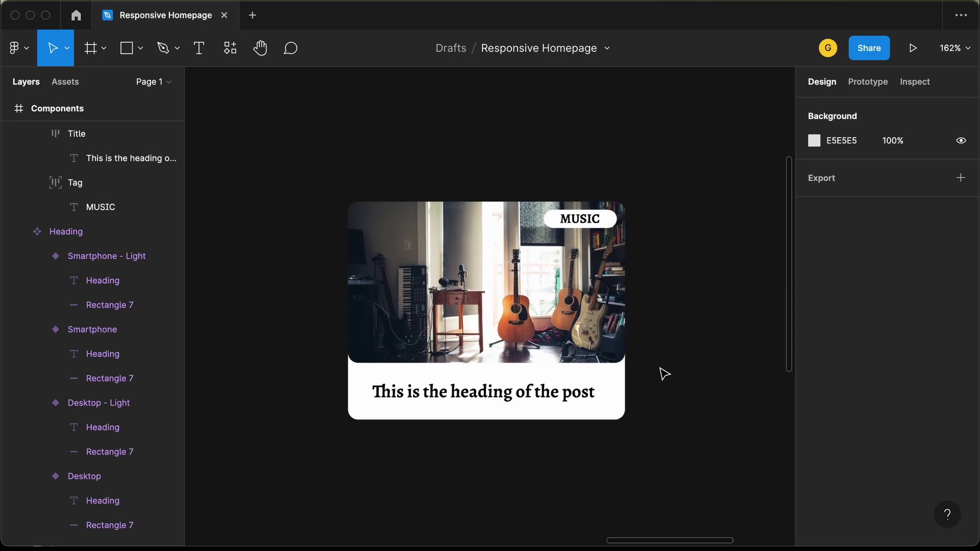
scroll(663, 374, "down", 2)
scroll(663, 374, "right", 2)
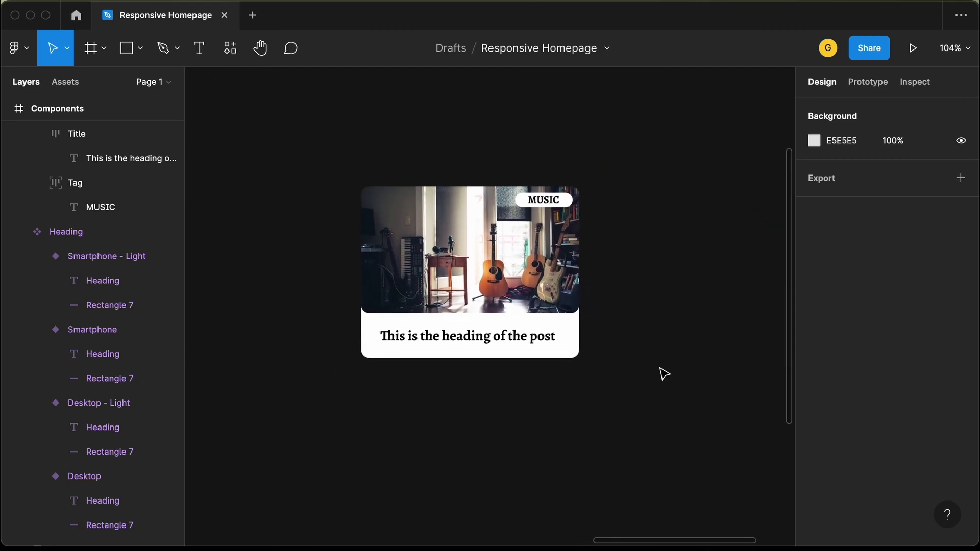
left_click(523, 271)
left_click_drag(579, 257, 608, 253)
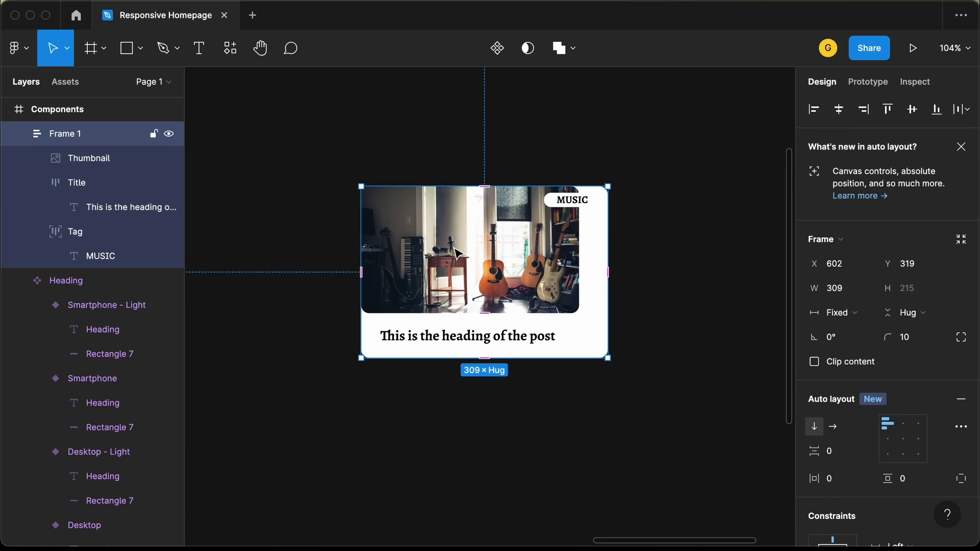
Set the Thumbnail's horizontal resizing to Fill container
left_click(475, 253)
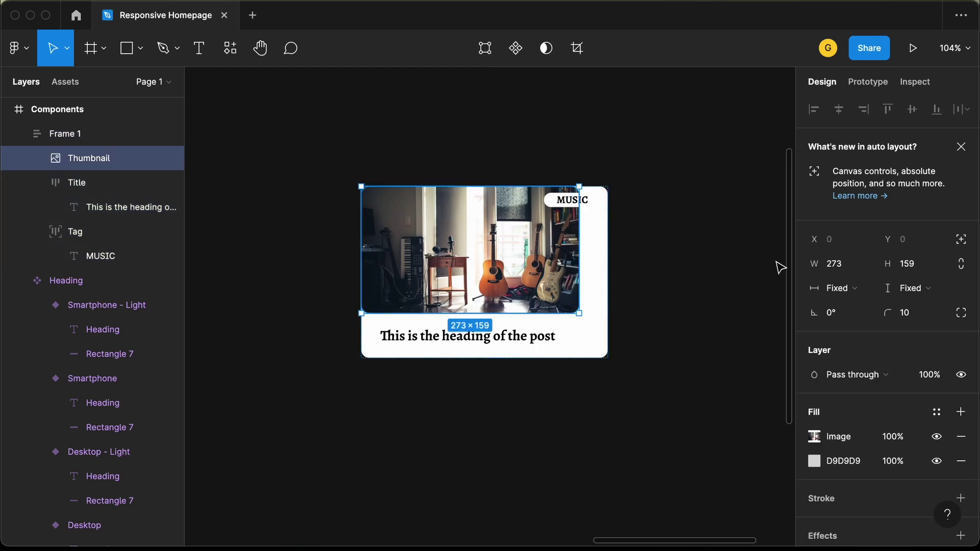
left_click(857, 296)
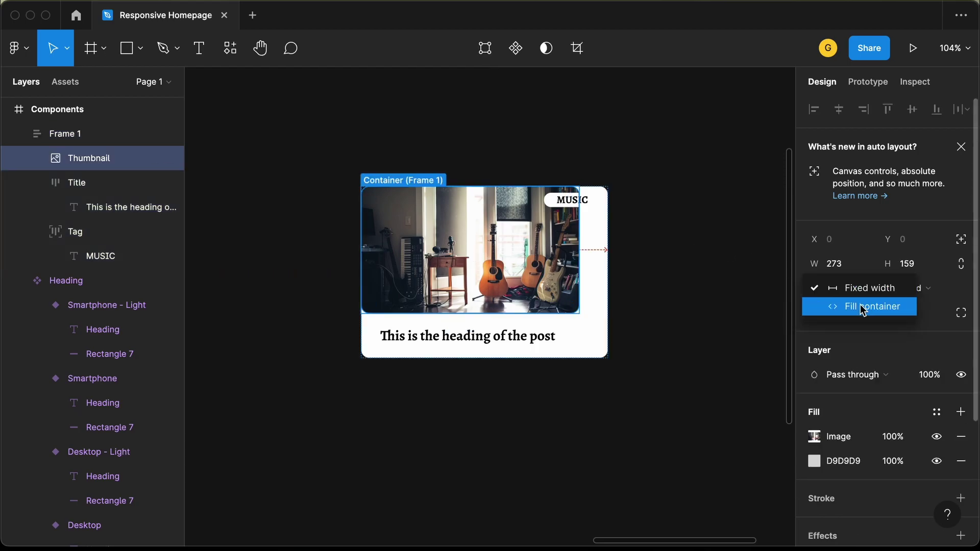
left_click(862, 307)
key("Escape")
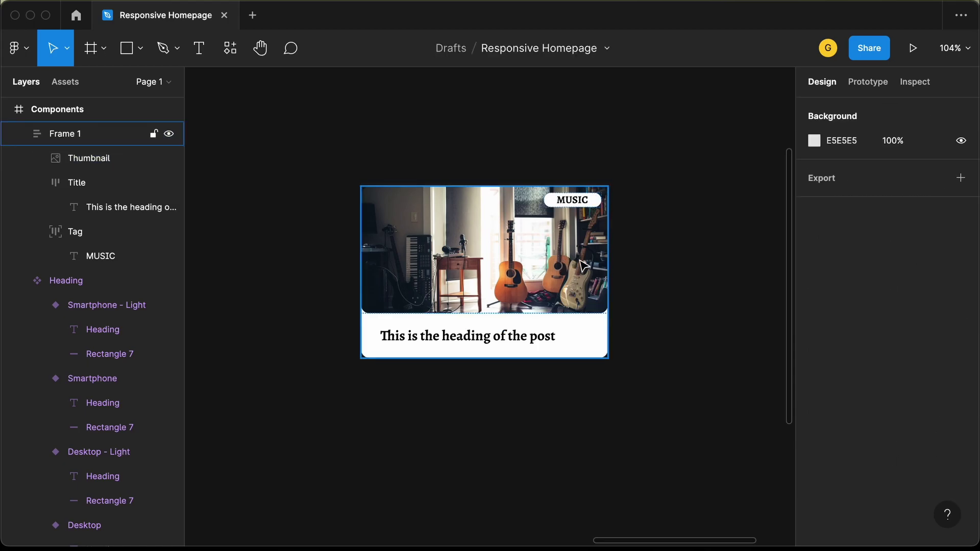
Widen the post card to about 314 and move it beside the Heading variants, near the level of their upper edge
left_click(578, 268)
mouse_move(608, 263)
left_mouse_down()
mouse_move(672, 258)
mouse_move(550, 270)
mouse_move(657, 272)
mouse_move(534, 273)
mouse_move(661, 273)
mouse_move(563, 274)
mouse_move(612, 280)
left_mouse_up()
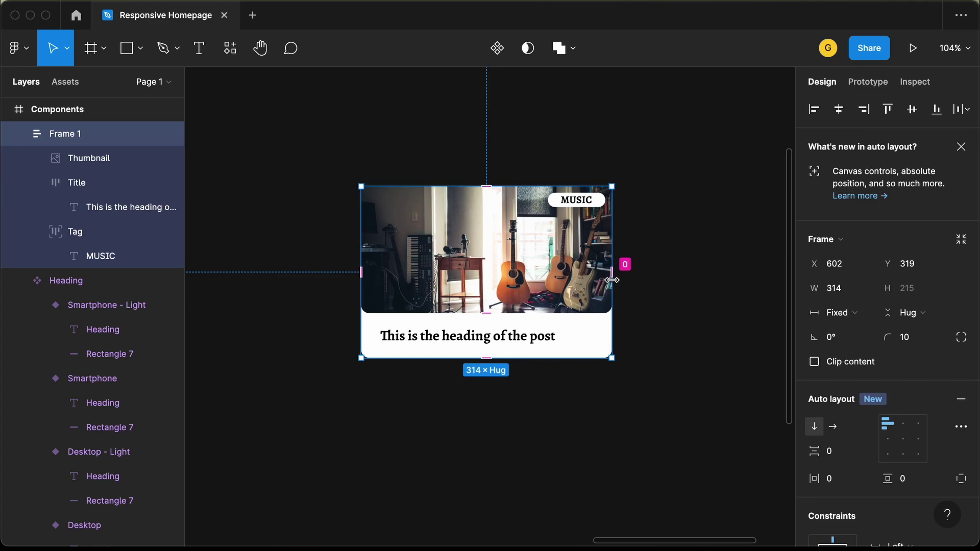
scroll(612, 280, "down", 2)
scroll(609, 283, "down", 3)
scroll(622, 264, "left", 3)
scroll(621, 265, "up", 2)
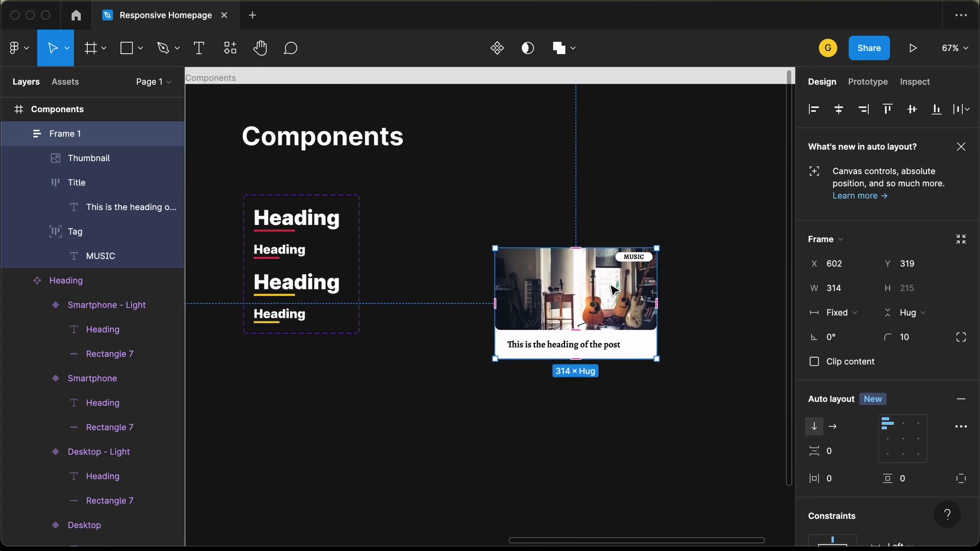
left_click_drag(567, 288, 489, 242)
left_click(526, 327)
scroll(514, 336, "down", 2)
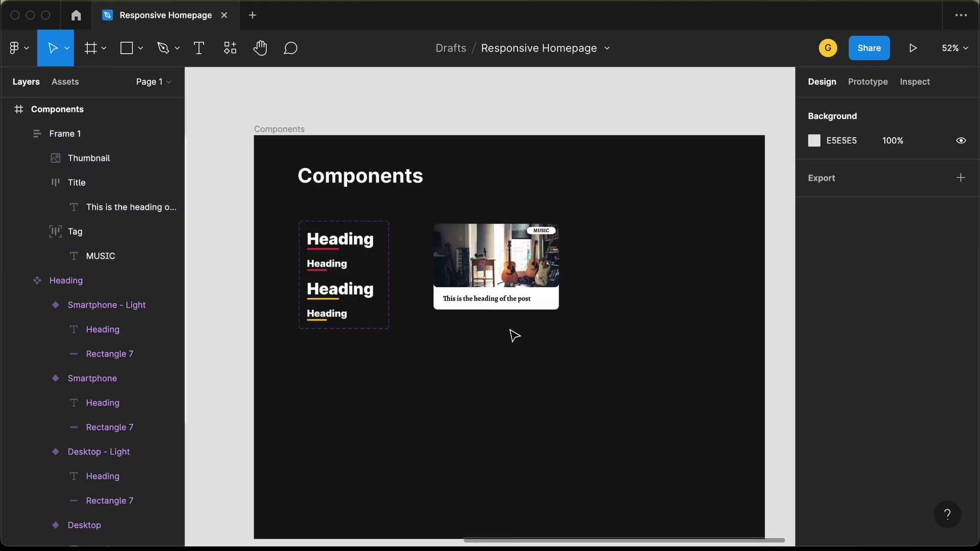
scroll(514, 335, "down", 2)
scroll(514, 335, "right", 1)
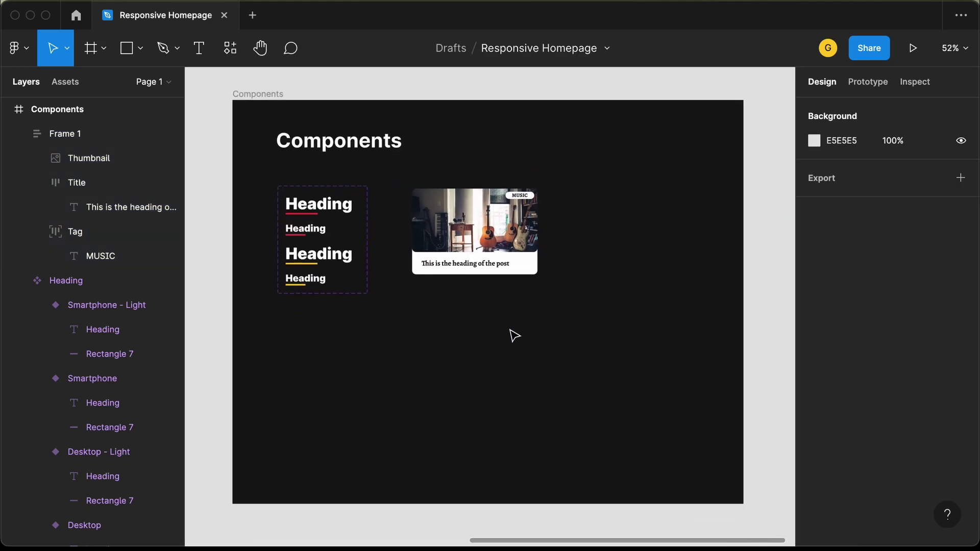
scroll(514, 336, "down", 1)
scroll(514, 336, "up", 3)
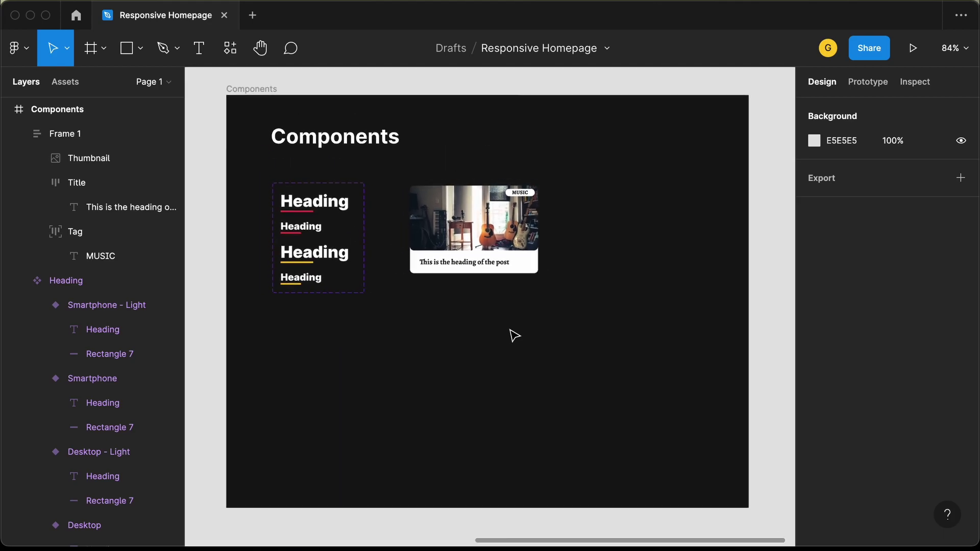
scroll(514, 335, "down", 3)
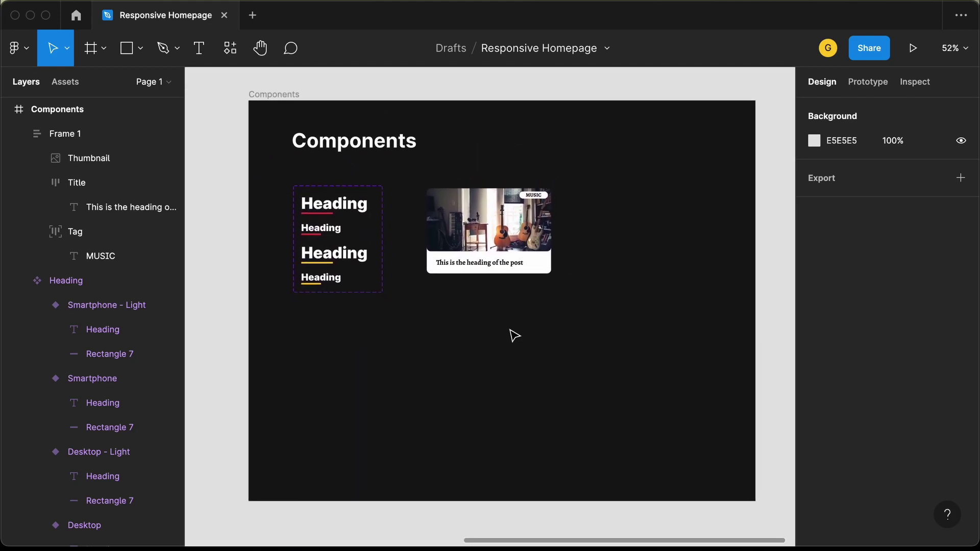